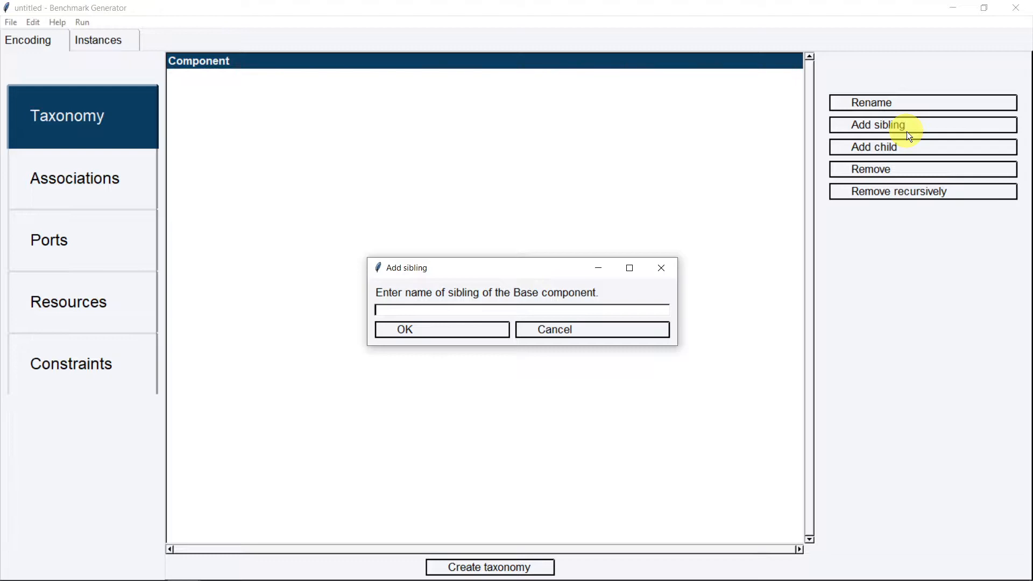
Add the top-level components cmp1 and cmp2
{"action": "type", "text": "cmp1"}
{"action": "key", "text": "Return"}
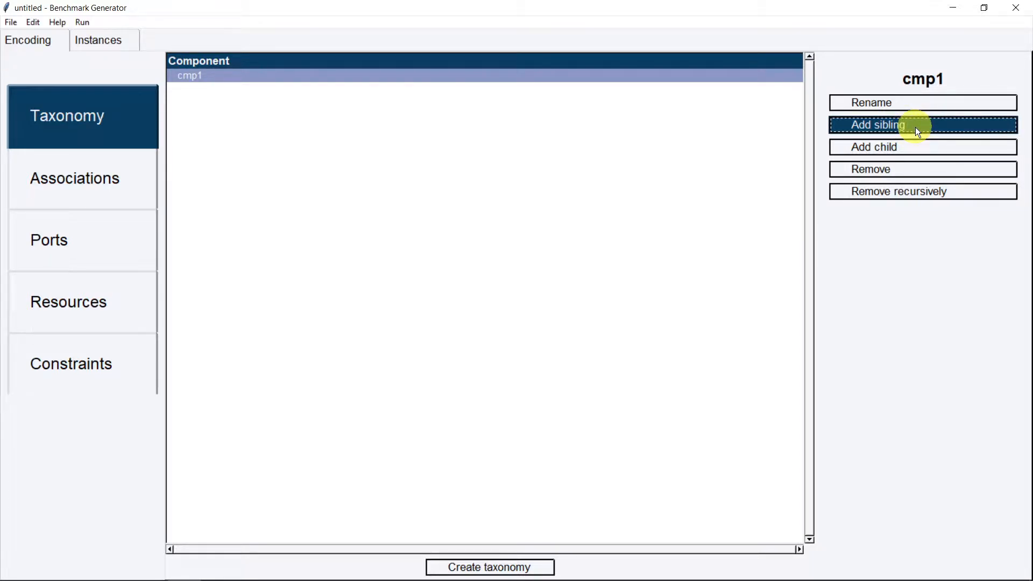
{"action": "left_click", "coordinate": [915, 126]}
{"action": "type", "text": "cmp"}
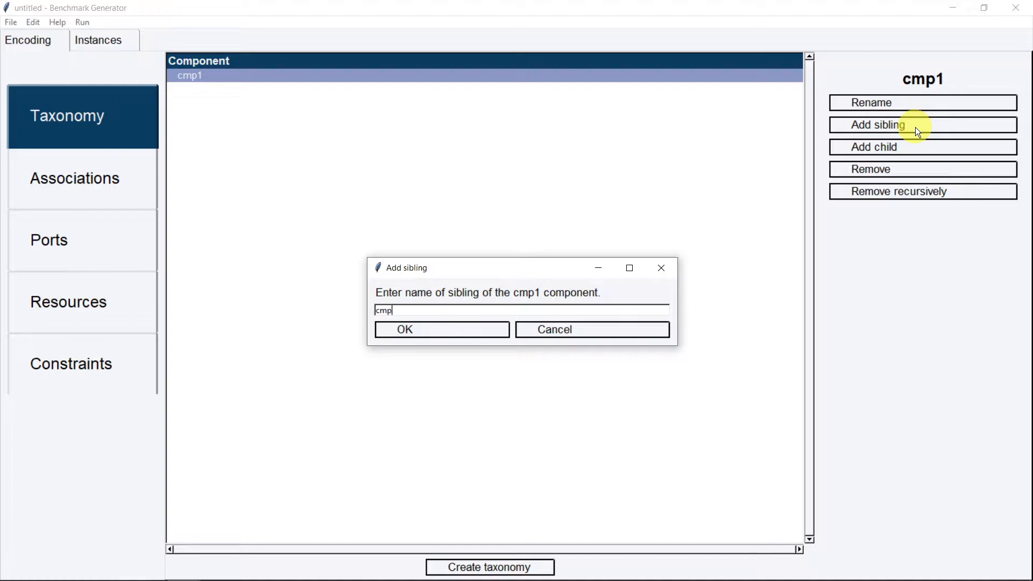
{"action": "type", "text": "2"}
{"action": "key", "text": "Return"}
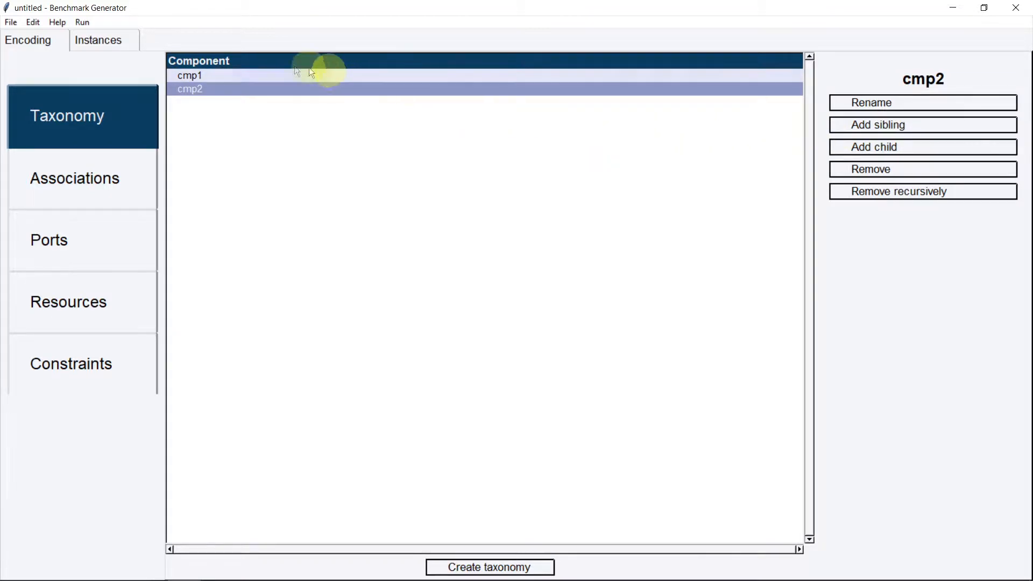
Add child_a and child_b as children of cmp1
{"action": "left_click", "coordinate": [224, 77]}
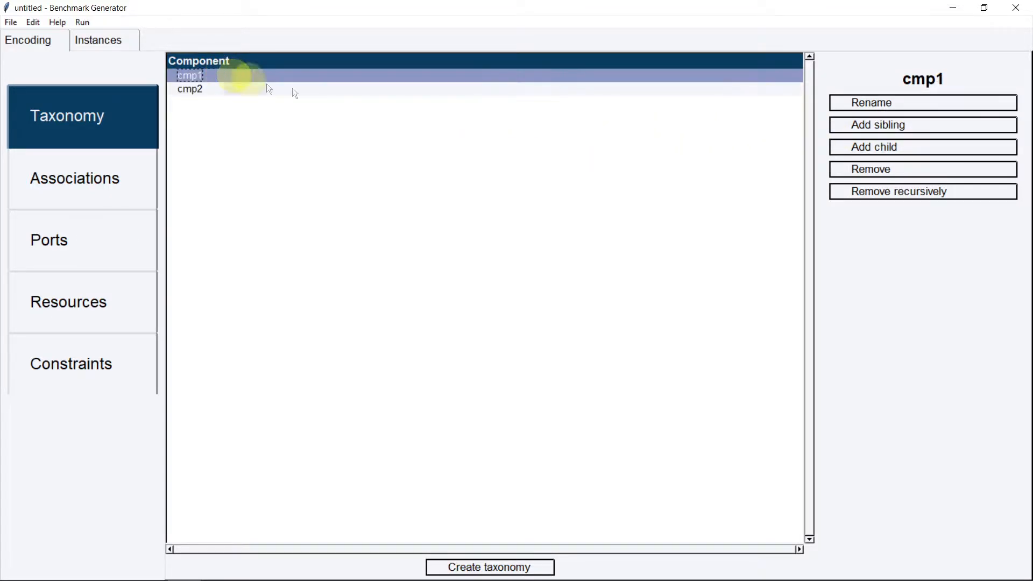
{"action": "left_click", "coordinate": [893, 146]}
{"action": "type", "text": "child"}
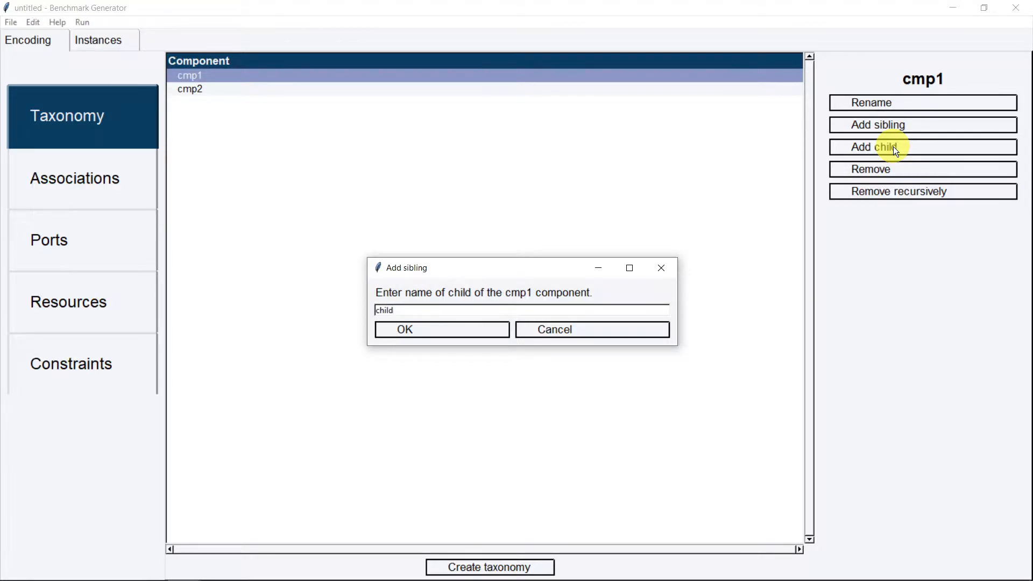
{"action": "type", "text": "_a"}
{"action": "key", "text": "Return"}
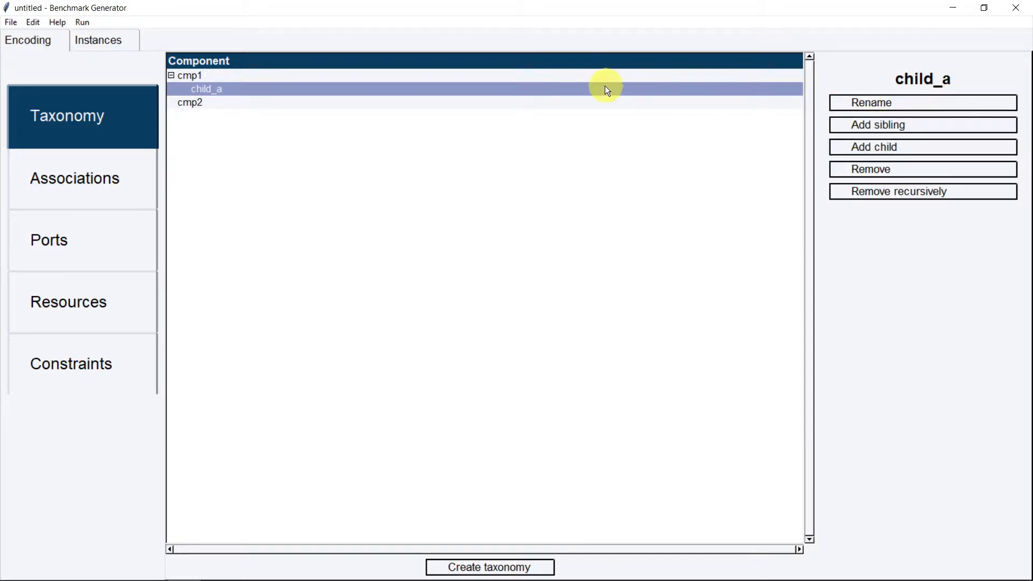
{"action": "left_click", "coordinate": [895, 130]}
{"action": "type", "text": "child_b"}
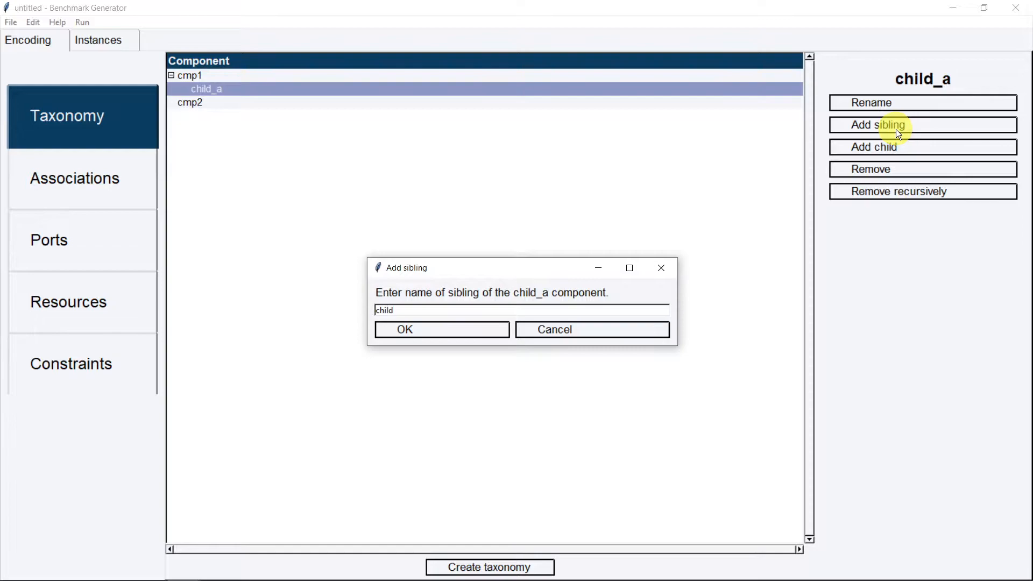
{"action": "key", "text": "Return"}
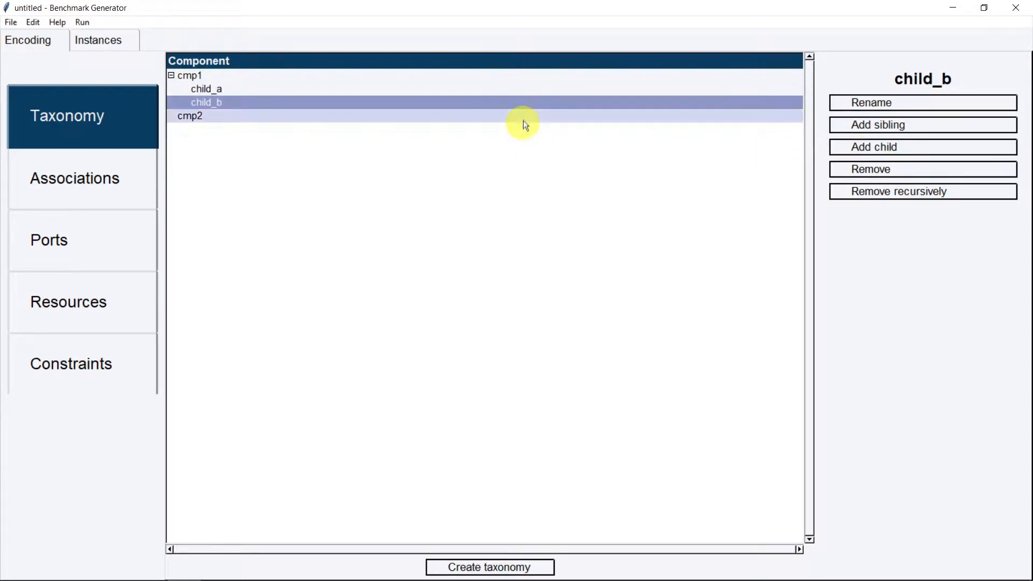
Add child_c under cmp2 and nest child_d under child_c
{"action": "left_click", "coordinate": [526, 116]}
{"action": "left_click", "coordinate": [879, 145]}
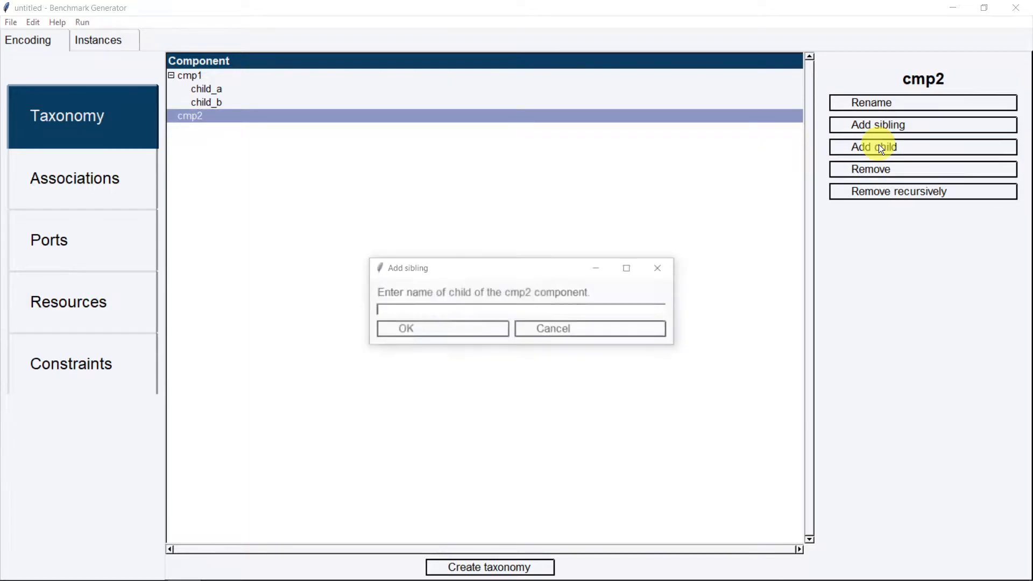
{"action": "type", "text": "child_c"}
{"action": "key", "text": "Return"}
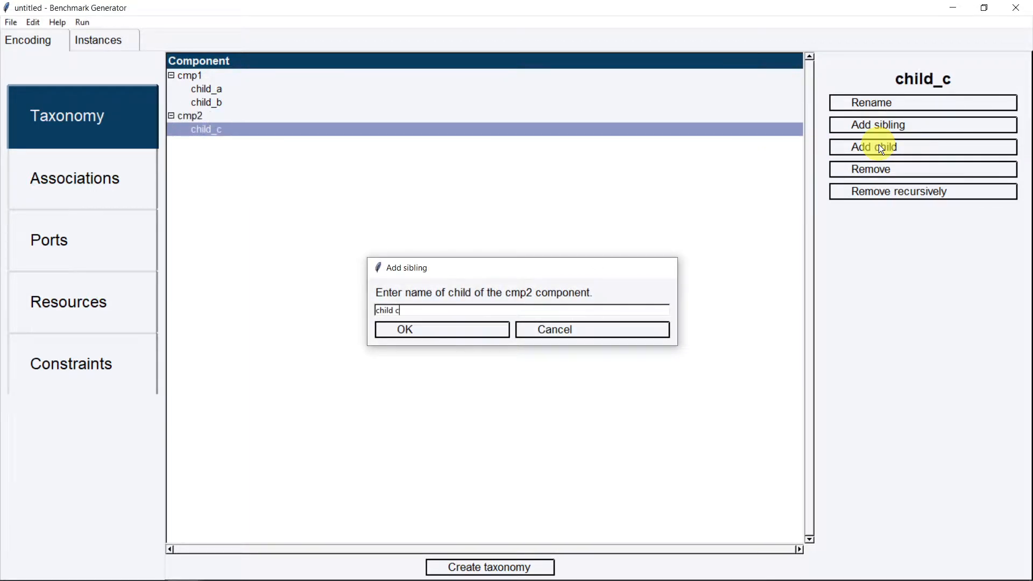
{"action": "left_click", "coordinate": [950, 145]}
{"action": "type", "text": "child"}
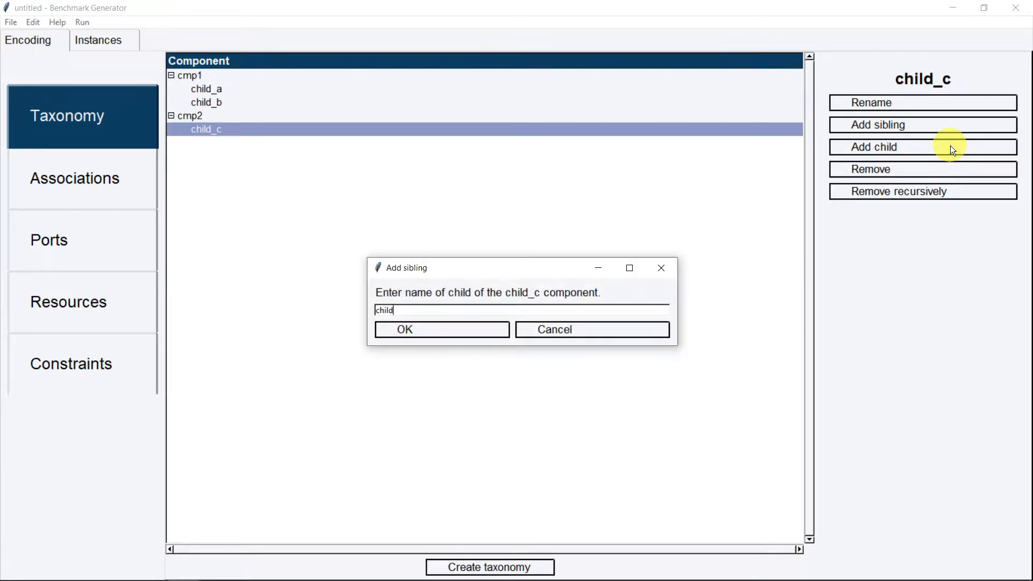
{"action": "type", "text": "_d"}
{"action": "key", "text": "Return"}
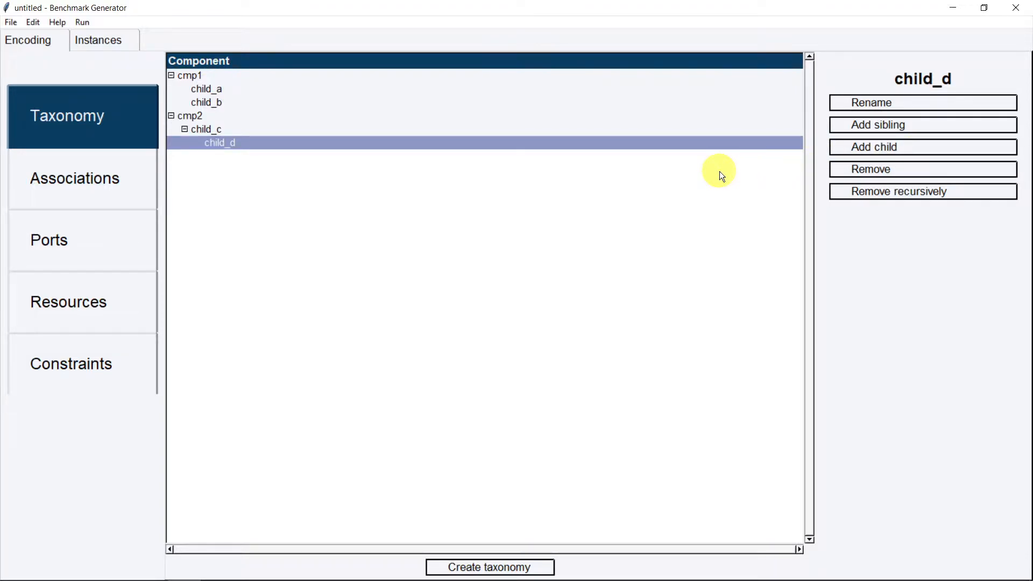
Rename child_a to child_e
{"action": "left_click", "coordinate": [379, 91]}
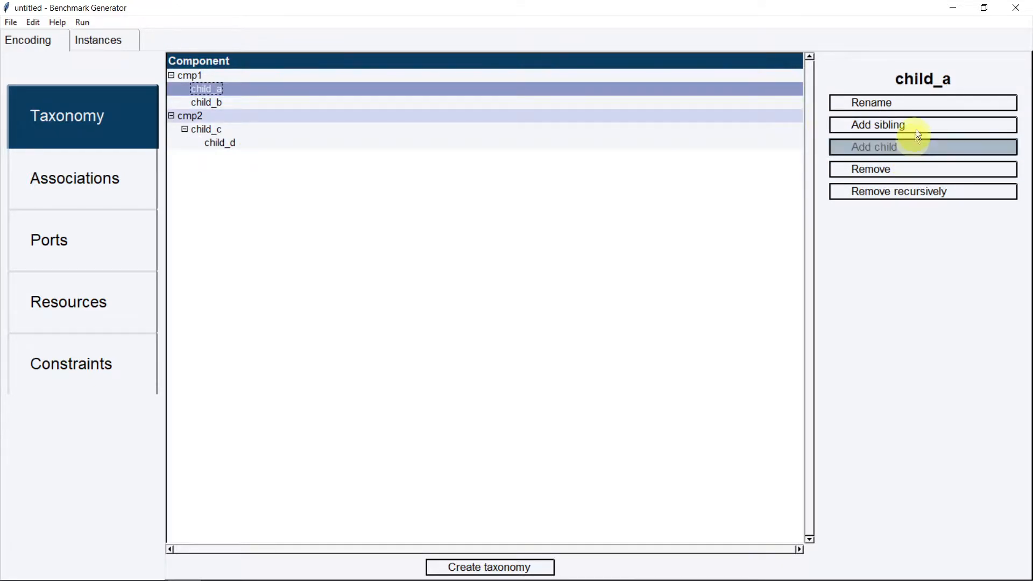
{"action": "left_click", "coordinate": [925, 100]}
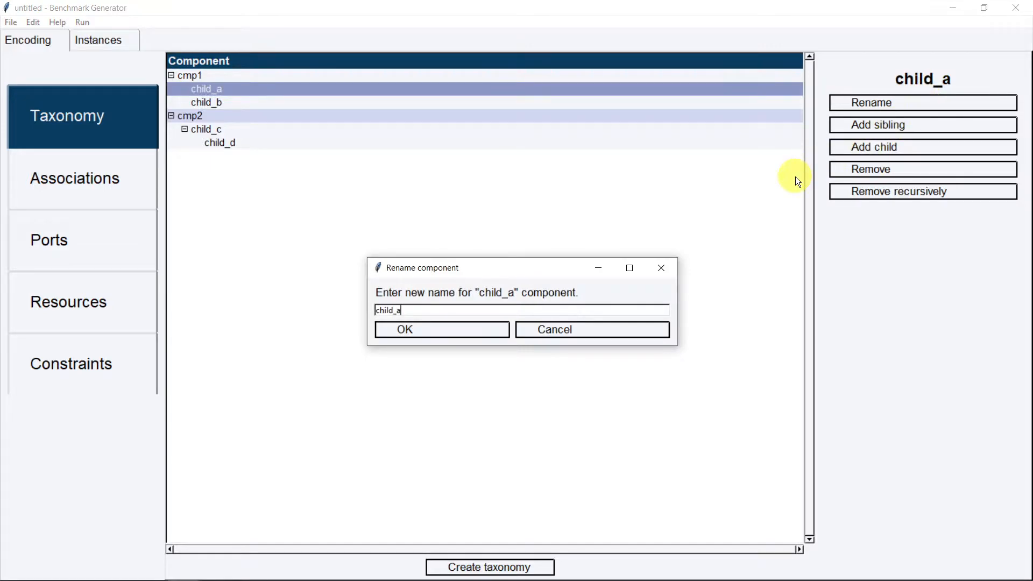
{"action": "key", "text": "BackSpace"}
{"action": "type", "text": "e"}
{"action": "key", "text": "Return"}
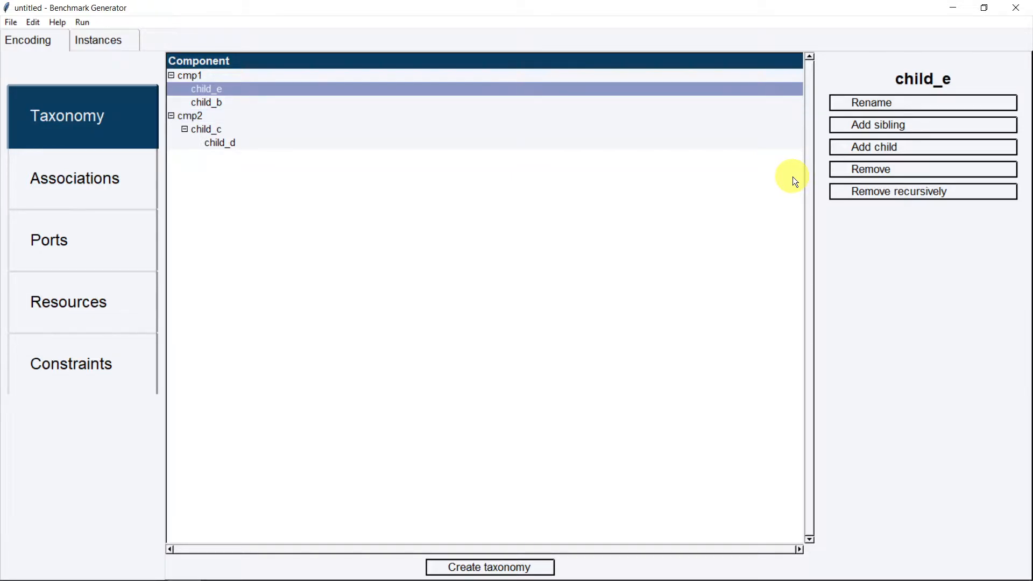
Remove child_b, then remove cmp1 recursively along with child_e
{"action": "left_click", "coordinate": [385, 103]}
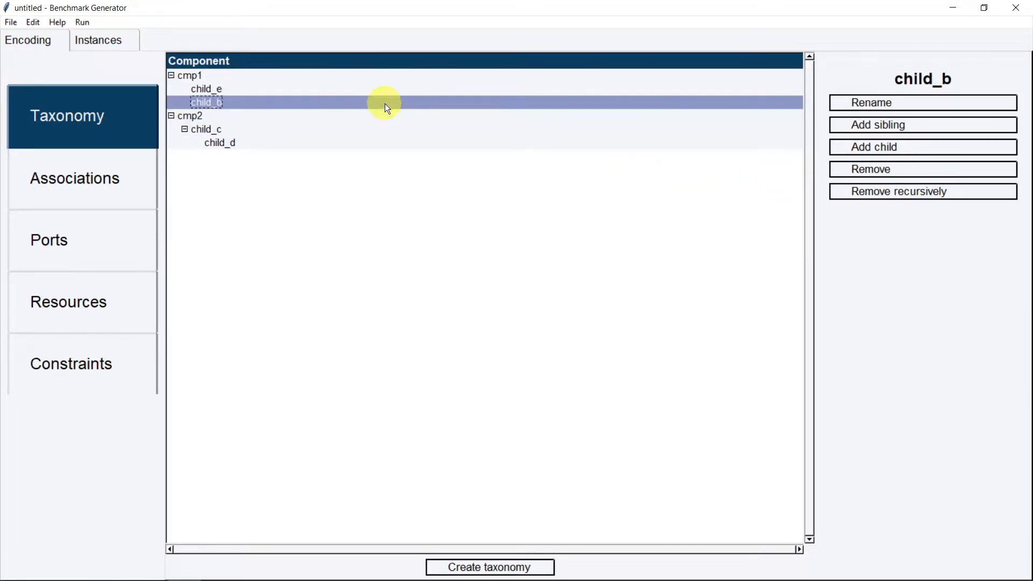
{"action": "left_click", "coordinate": [870, 173]}
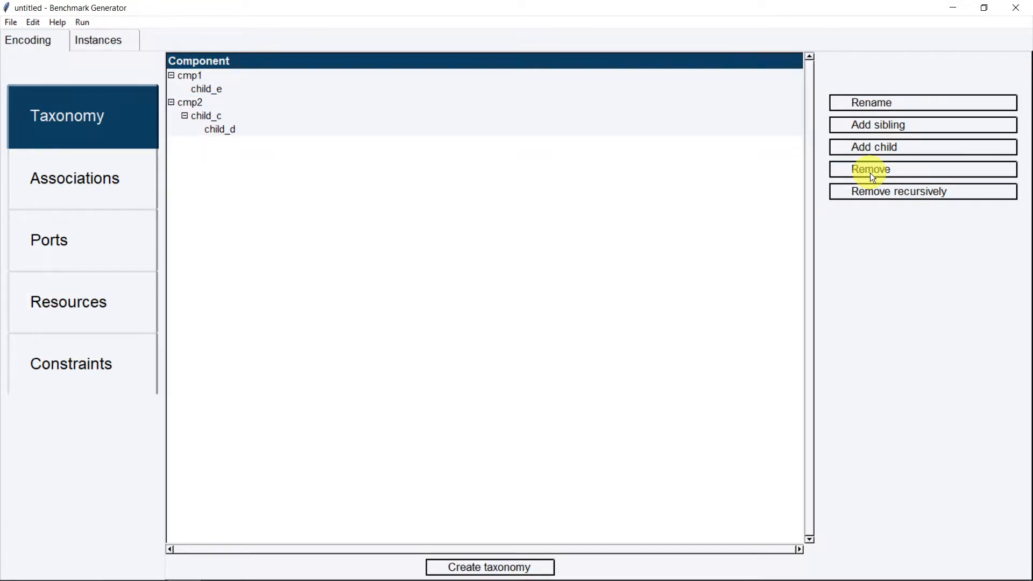
{"action": "left_click", "coordinate": [296, 76]}
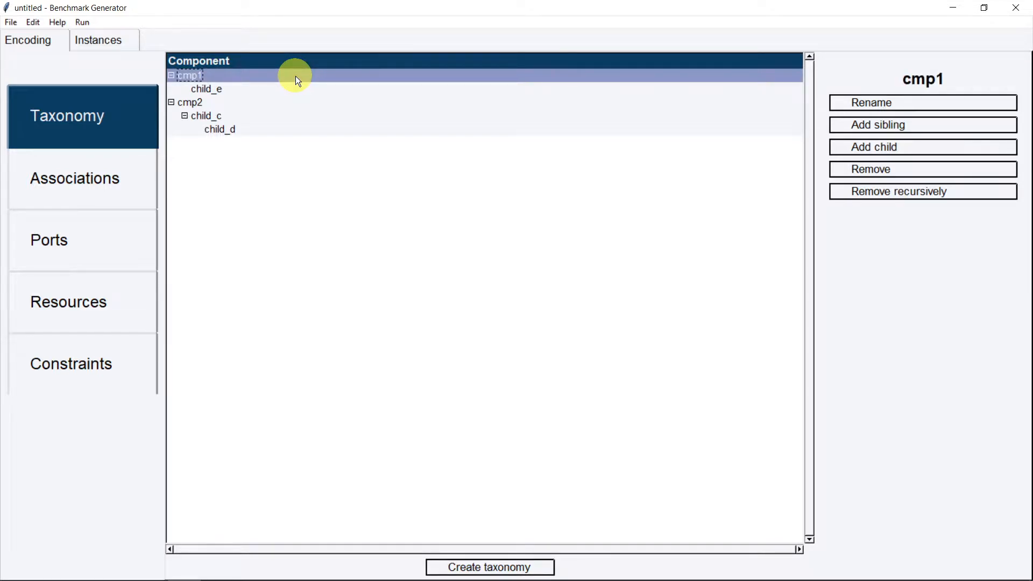
{"action": "left_click", "coordinate": [870, 199]}
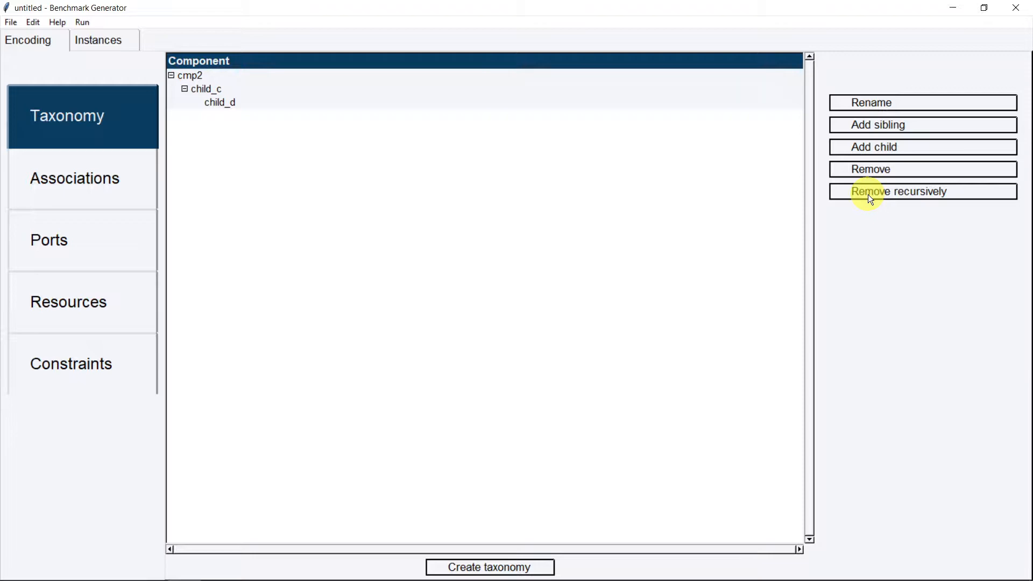
Remove child_c alone, then remove cmp2 recursively with everything under it
{"action": "left_click", "coordinate": [253, 89]}
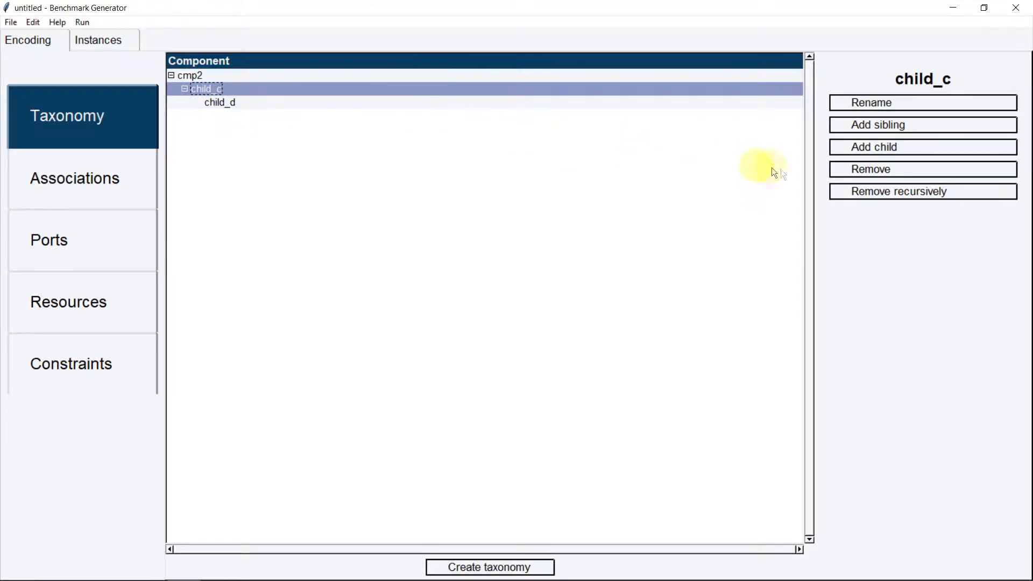
{"action": "left_click", "coordinate": [888, 172]}
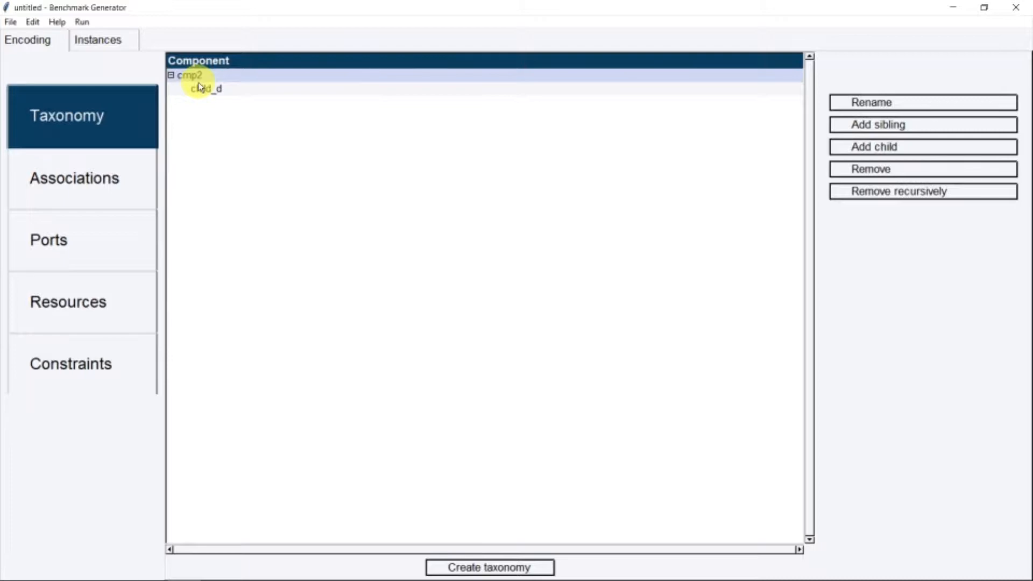
{"action": "left_click", "coordinate": [197, 81]}
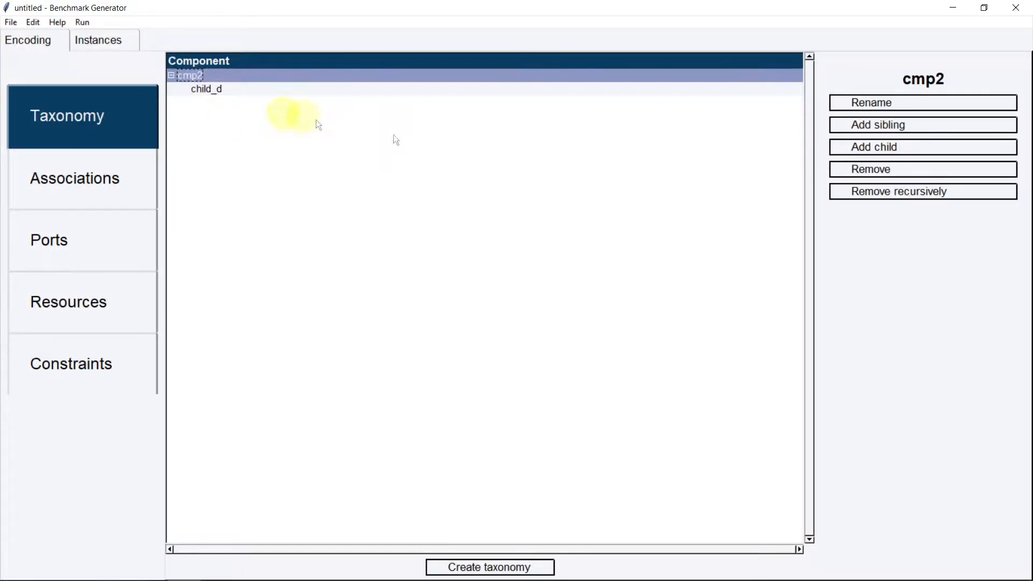
{"action": "left_click", "coordinate": [895, 193]}
{"action": "left_click", "coordinate": [527, 568]}
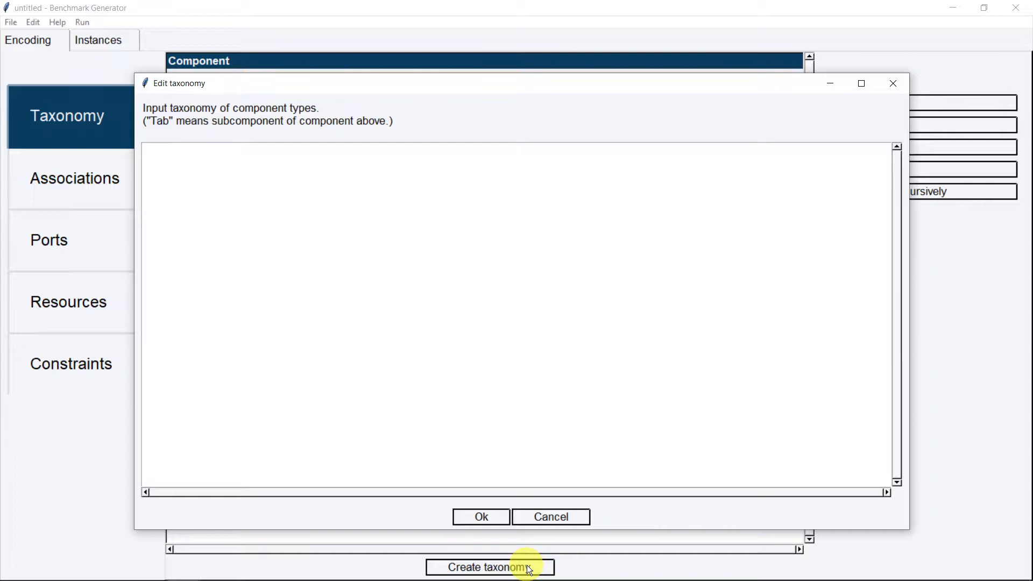
Enter cmp1 with tab-indented children 'child a' and 'child b' in the taxonomy text
{"action": "type", "text": "cmp1"}
{"action": "key", "text": "Return"}
{"action": "key", "text": "Tab"}
{"action": "type", "text": "child a"}
{"action": "key", "text": "Return"}
{"action": "key", "text": "Tab"}
{"action": "type", "text": "child b"}
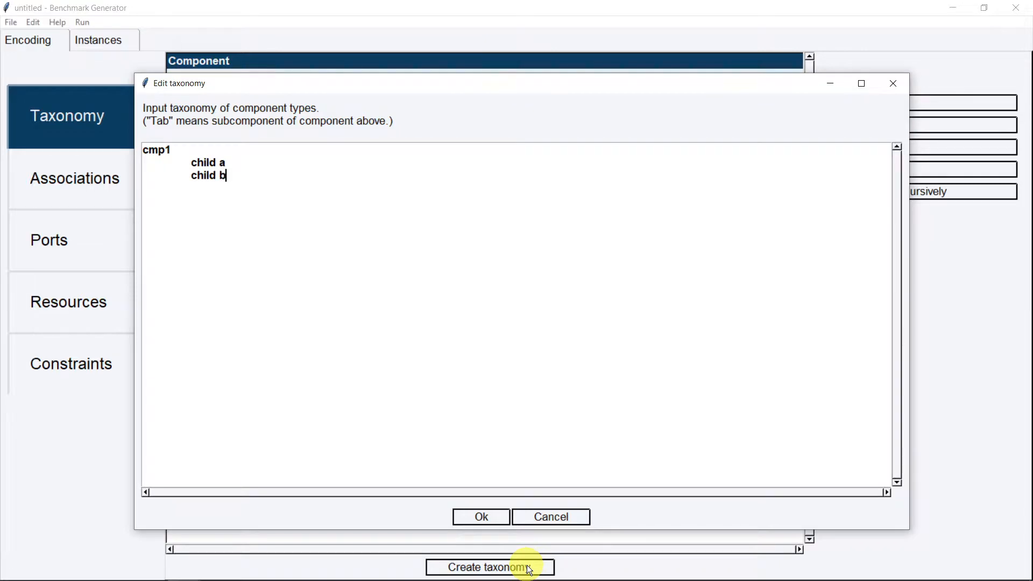
Add cmp2 with 'child c' and doubly-indented 'child d', then apply the hierarchy
{"action": "key", "text": "Return"}
{"action": "type", "text": "cmp2"}
{"action": "key", "text": "Return"}
{"action": "key", "text": "Tab"}
{"action": "type", "text": "child c"}
{"action": "key", "text": "Return"}
{"action": "key", "text": "Tab"}
{"action": "key", "text": "Tab"}
{"action": "type", "text": "child d"}
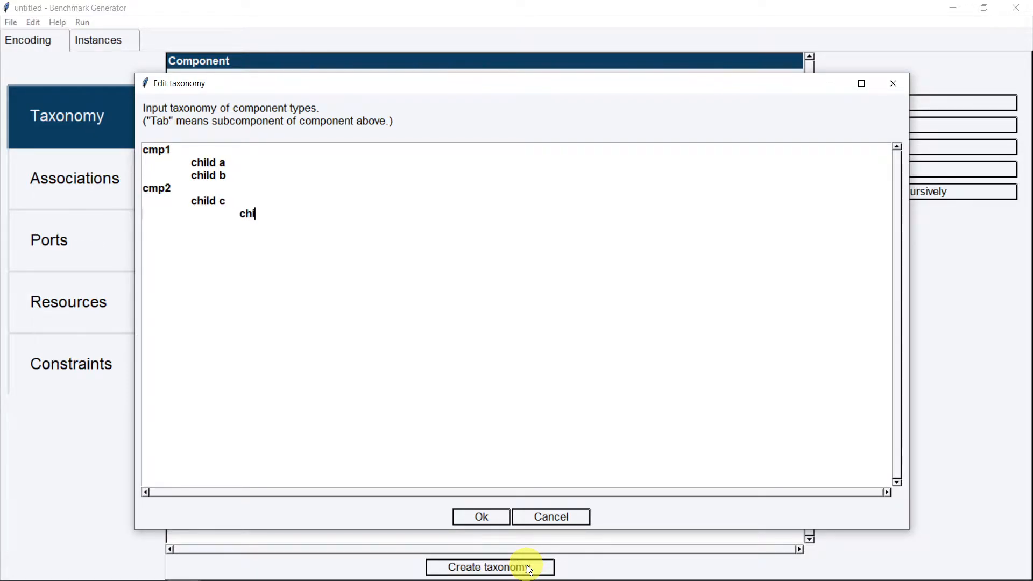
{"action": "left_click", "coordinate": [487, 516]}
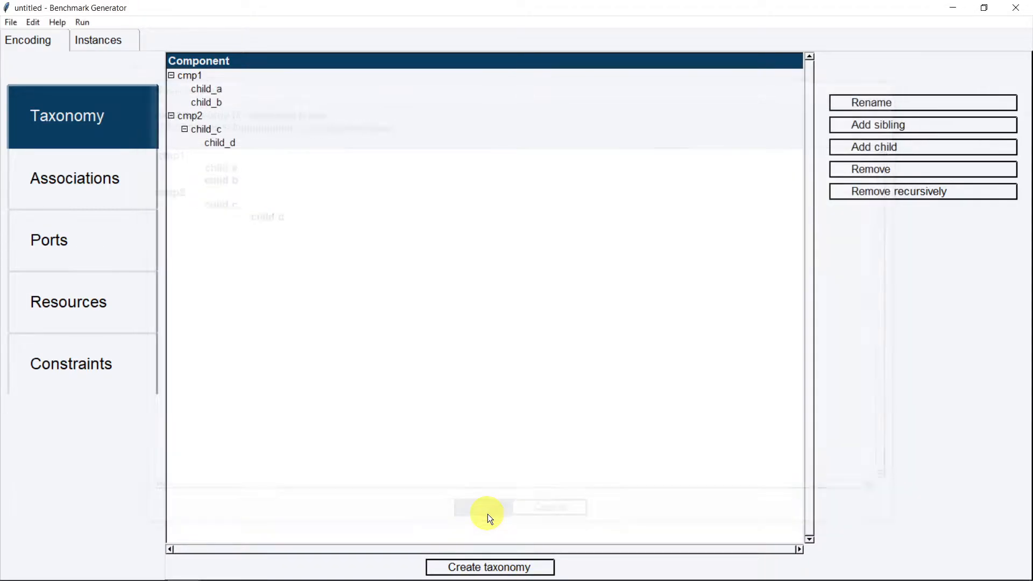
Delete cmp1 and cmp2 with all their children
{"action": "left_click", "coordinate": [245, 76]}
{"action": "left_click", "coordinate": [874, 191]}
{"action": "left_click", "coordinate": [335, 75]}
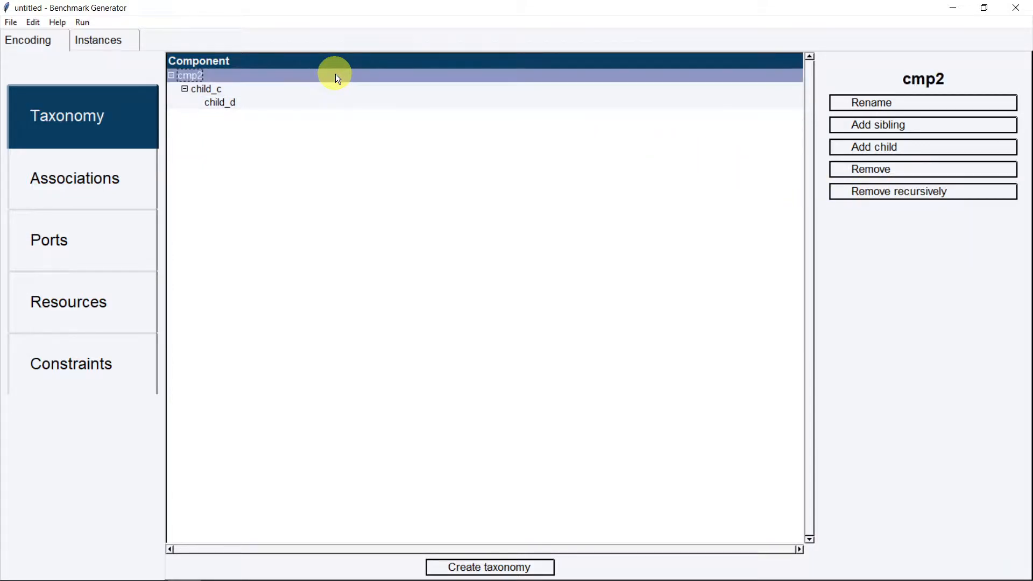
{"action": "left_click", "coordinate": [888, 189]}
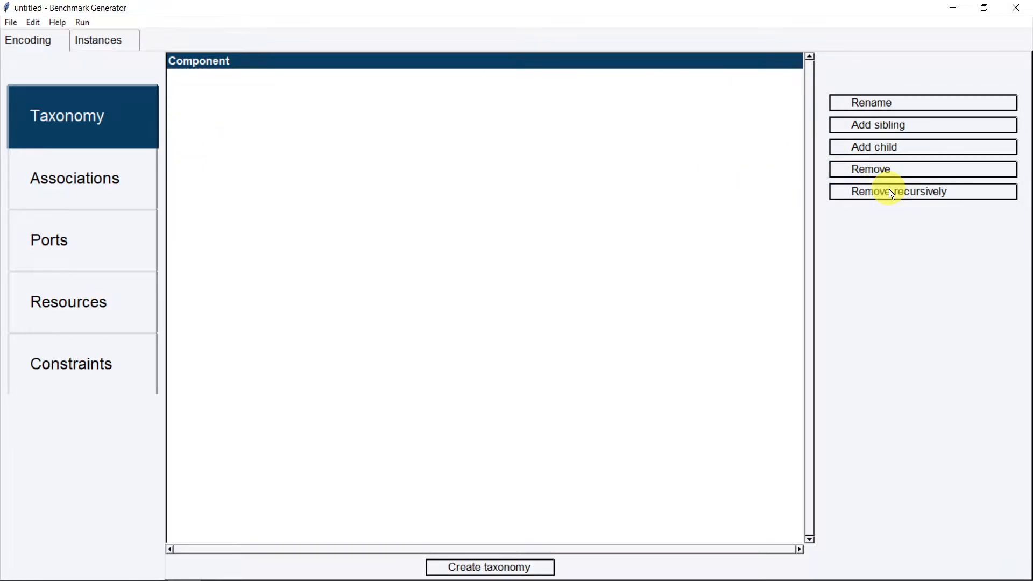
Copy the full taxonomy text from Notepad and paste it in as the new component tree
{"action": "key", "text": "alt+Tab"}
{"action": "key", "text": "alt+Tab"}
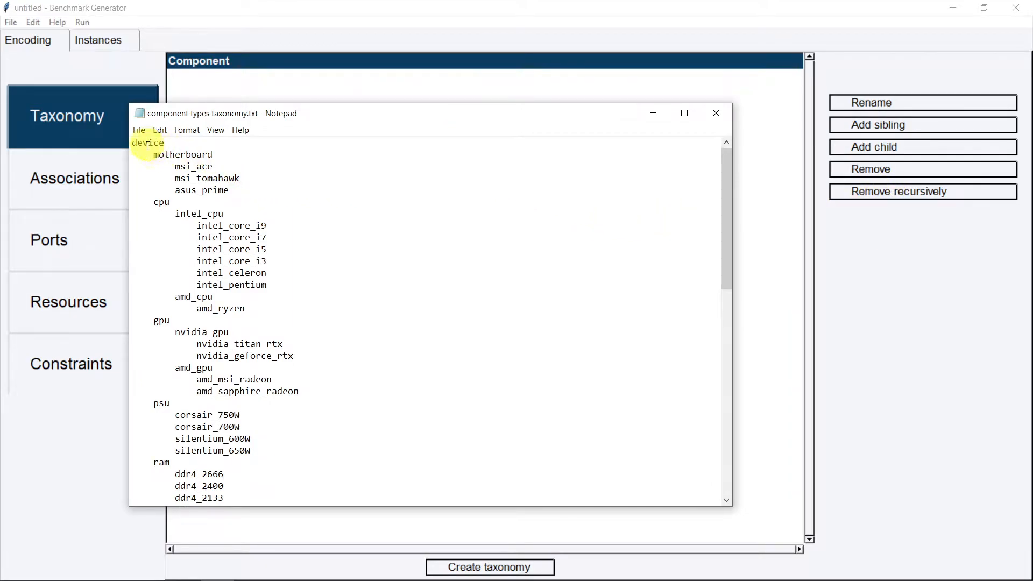
{"action": "scroll", "coordinate": [167, 172], "scroll_direction": "down", "scroll_amount": 13}
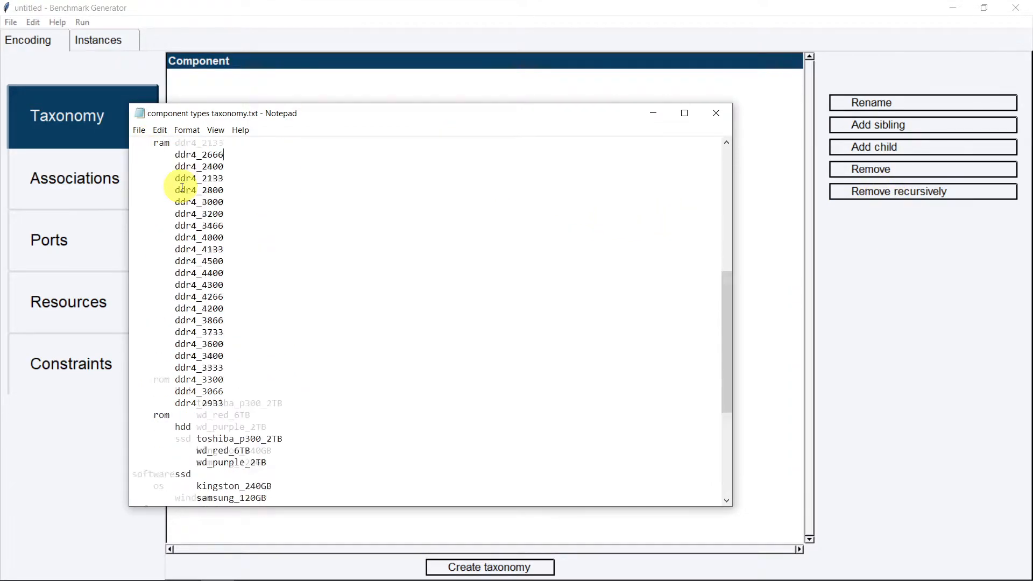
{"action": "scroll", "coordinate": [194, 191], "scroll_direction": "up", "scroll_amount": 15}
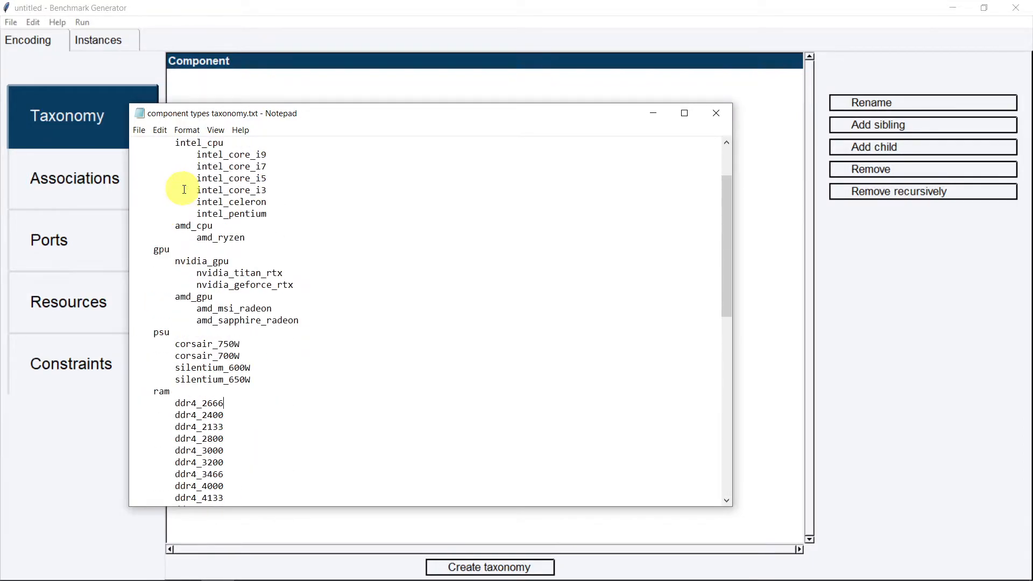
{"action": "key", "text": "ctrl+a"}
{"action": "key", "text": "ctrl+c"}
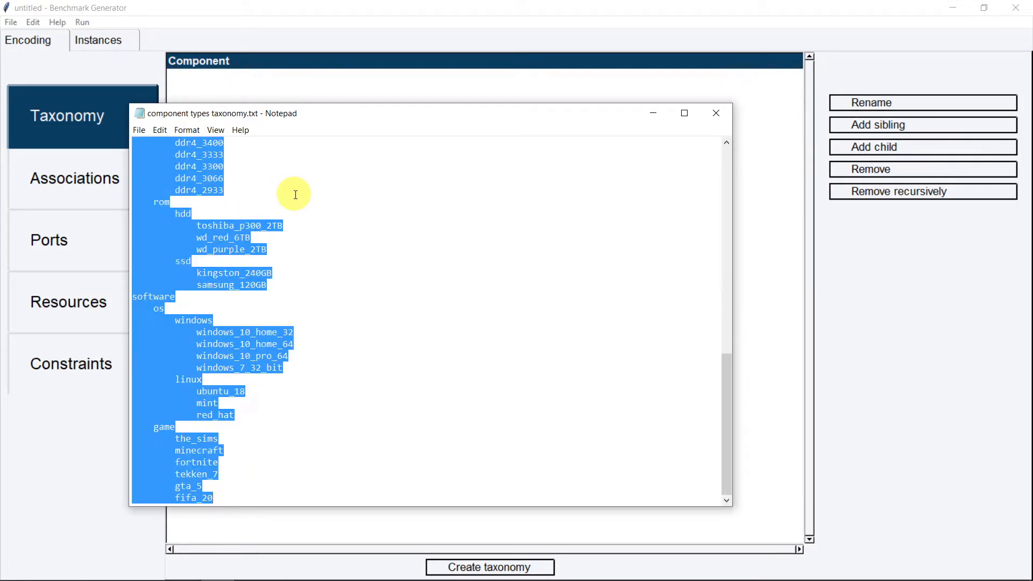
{"action": "left_click", "coordinate": [296, 86]}
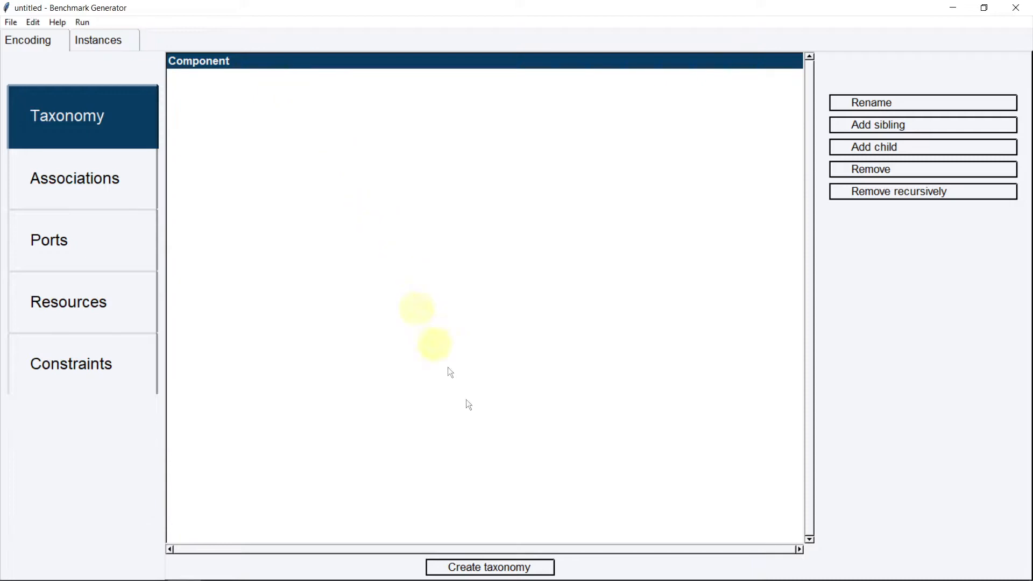
{"action": "left_click", "coordinate": [526, 565]}
{"action": "left_click", "coordinate": [279, 223]}
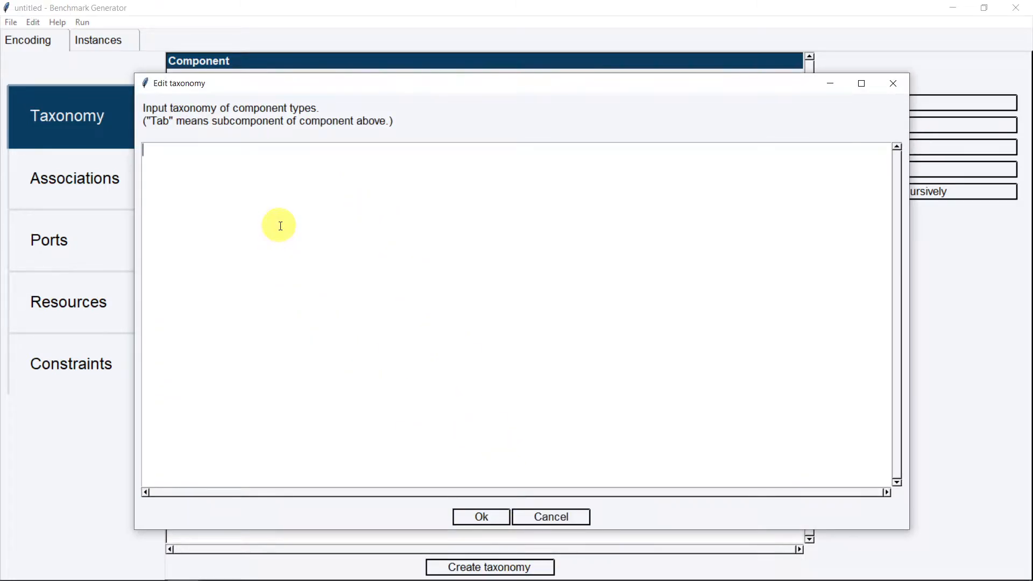
{"action": "key", "text": "ctrl+v"}
{"action": "left_click", "coordinate": [504, 514]}
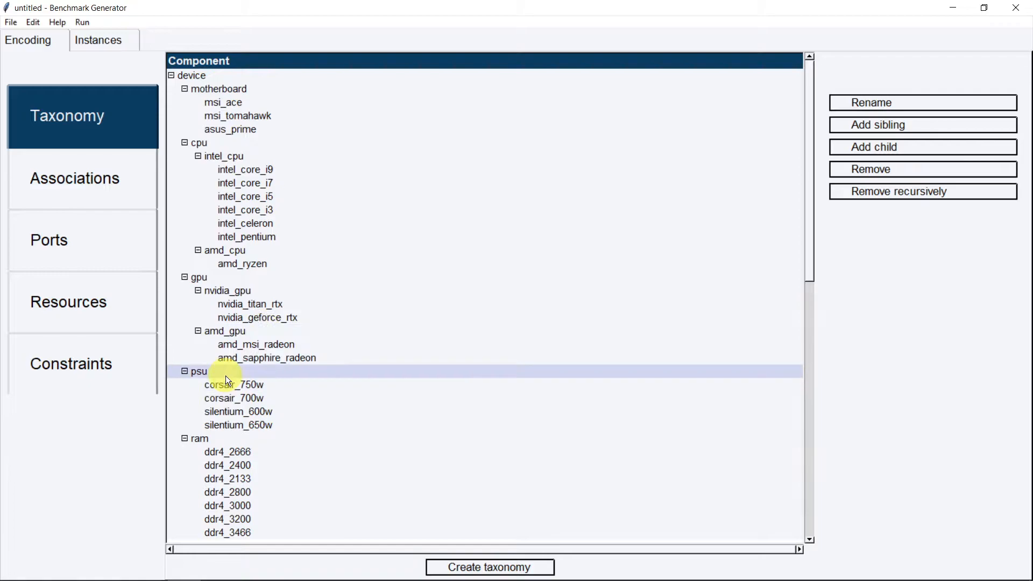
Review the loaded device-and-software taxonomy and switch to the Associations page
{"action": "scroll", "coordinate": [240, 366], "scroll_direction": "down", "scroll_amount": 3}
{"action": "scroll", "coordinate": [240, 365], "scroll_direction": "down", "scroll_amount": 9}
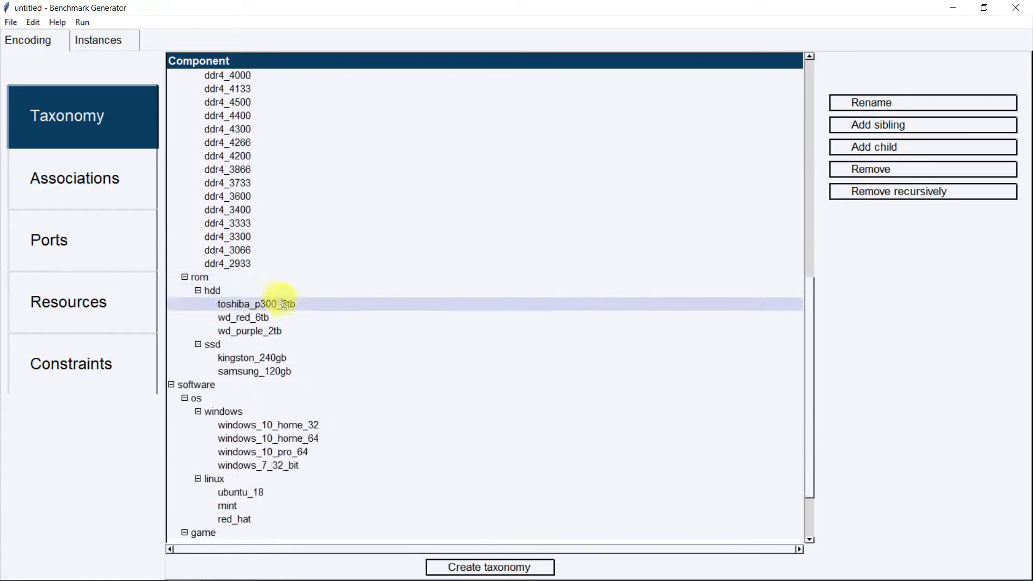
{"action": "scroll", "coordinate": [258, 328], "scroll_direction": "down", "scroll_amount": 2}
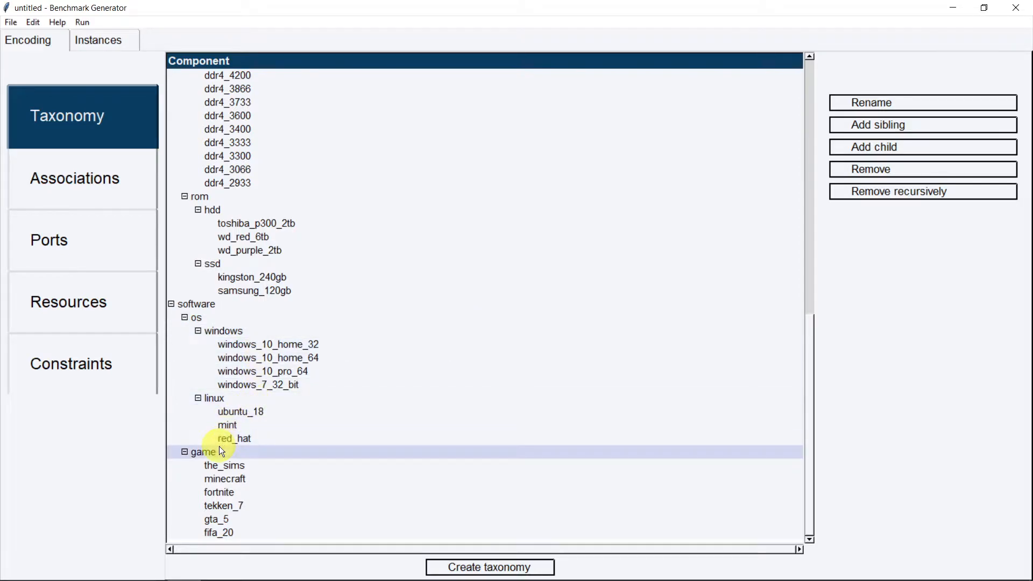
{"action": "scroll", "coordinate": [422, 280], "scroll_direction": "up", "scroll_amount": 1}
{"action": "scroll", "coordinate": [423, 280], "scroll_direction": "up", "scroll_amount": 4}
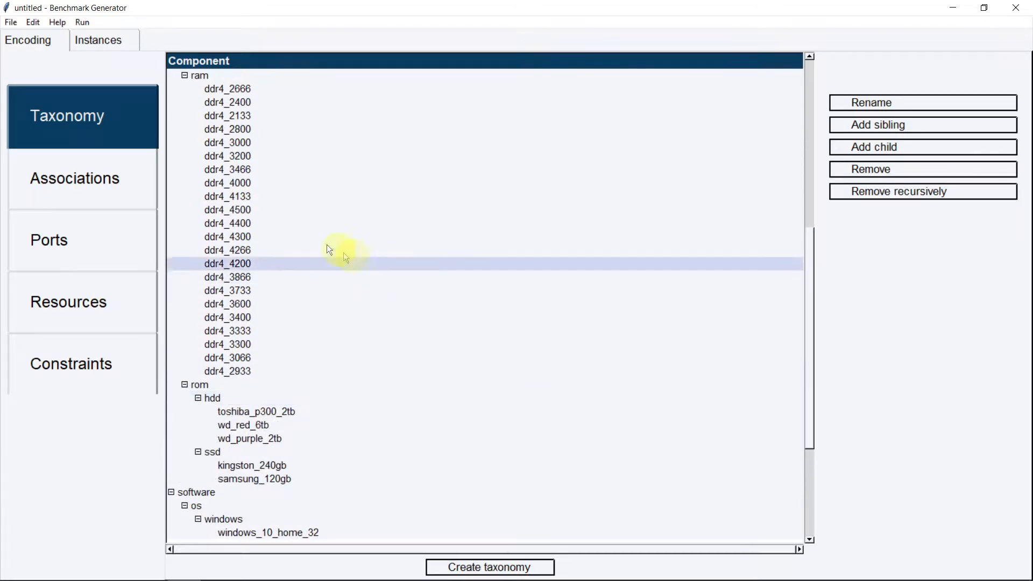
{"action": "left_click", "coordinate": [101, 184]}
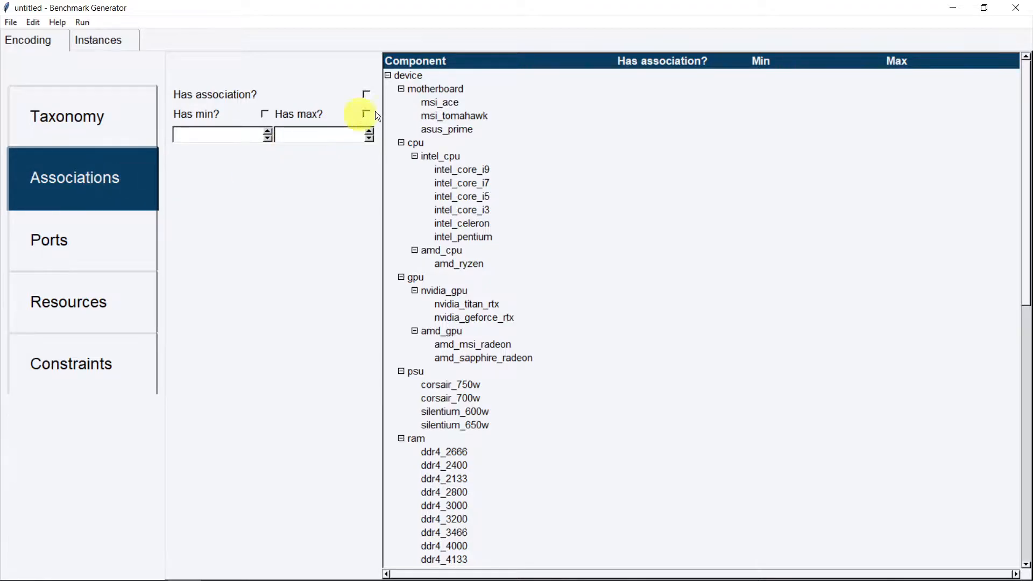
Give motherboard and cpu associations with exactly one instance each (min 1, max 1)
{"action": "left_click", "coordinate": [451, 89]}
{"action": "left_click", "coordinate": [444, 144]}
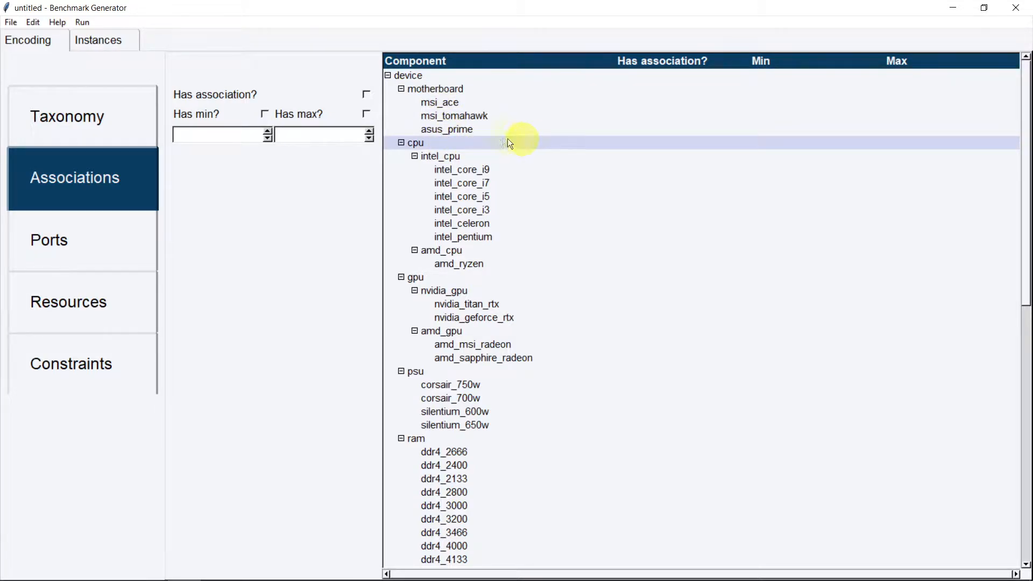
{"action": "left_click", "coordinate": [441, 89]}
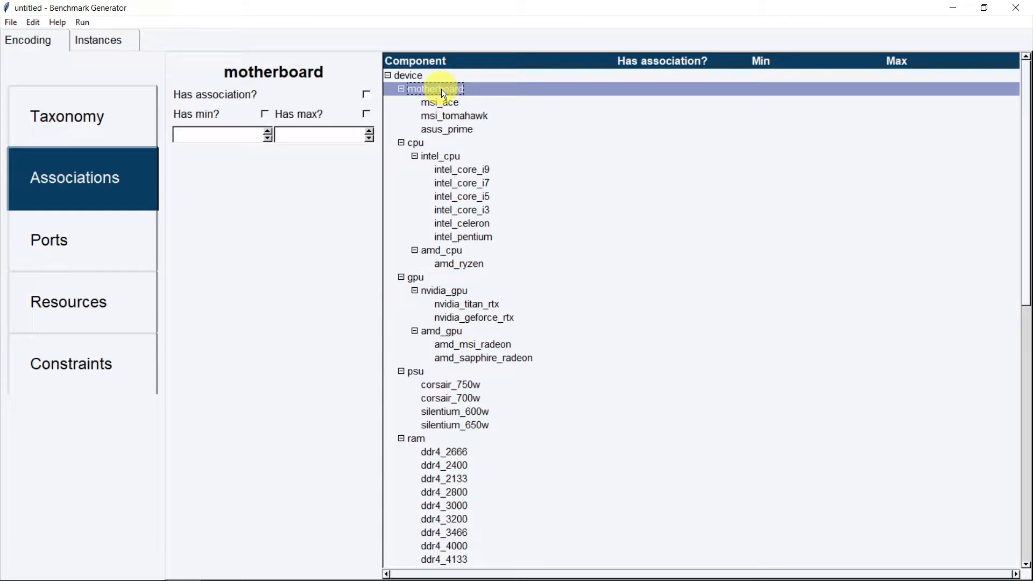
{"action": "left_click", "coordinate": [367, 95]}
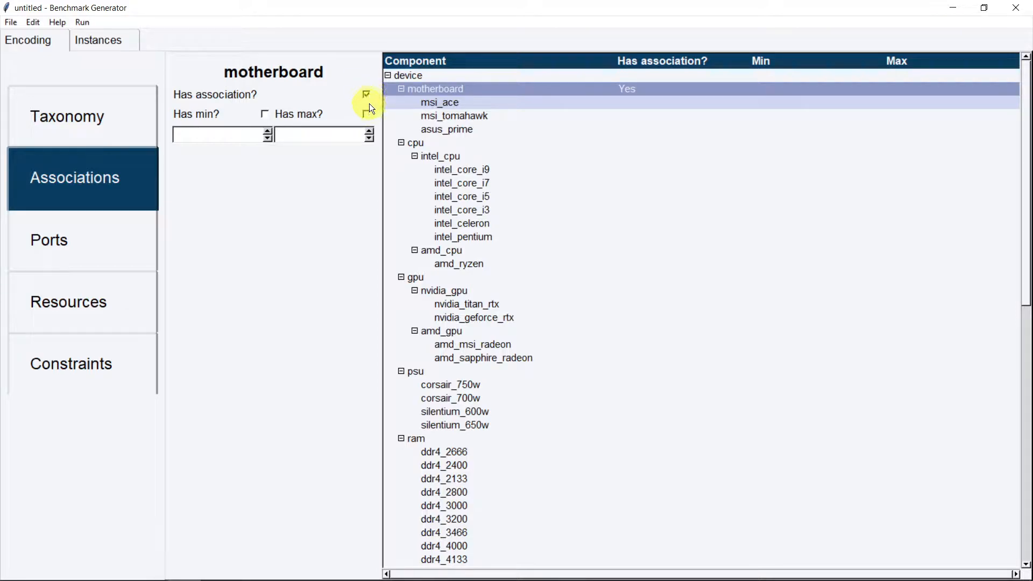
{"action": "left_click", "coordinate": [265, 114]}
{"action": "left_click", "coordinate": [268, 131]}
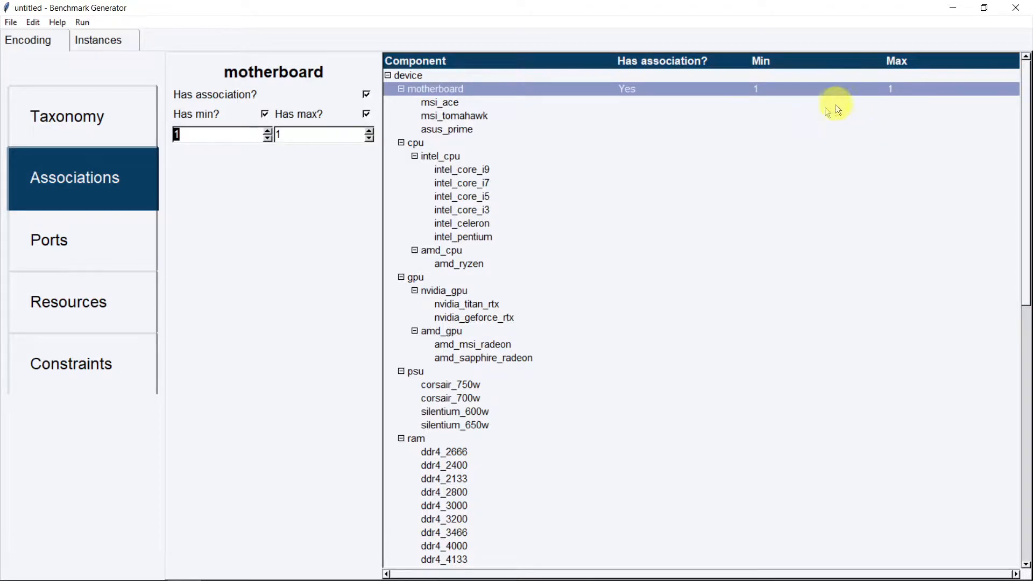
{"action": "left_click", "coordinate": [517, 141]}
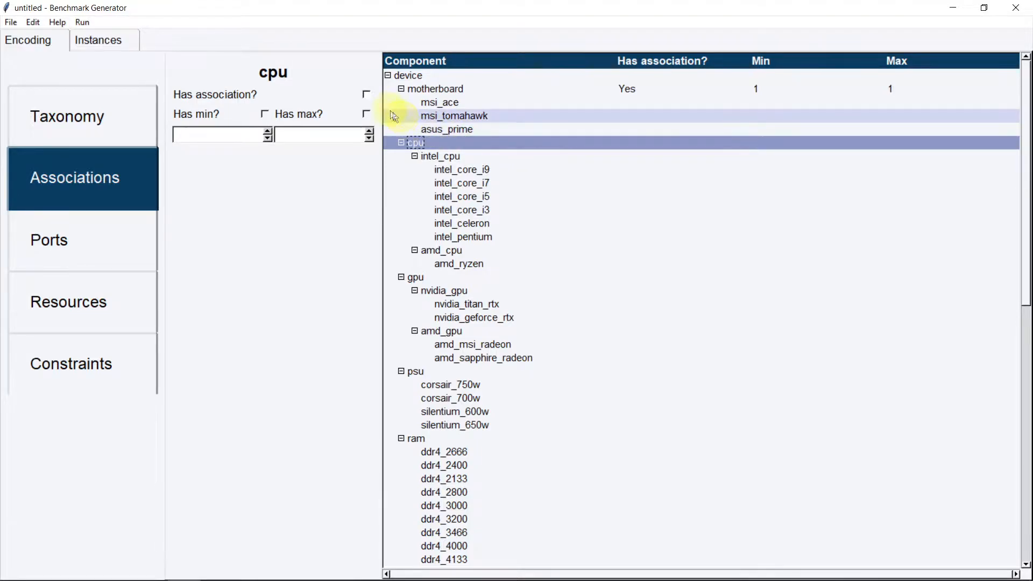
{"action": "left_click", "coordinate": [367, 95]}
{"action": "left_click", "coordinate": [263, 114]}
{"action": "left_click", "coordinate": [268, 132]}
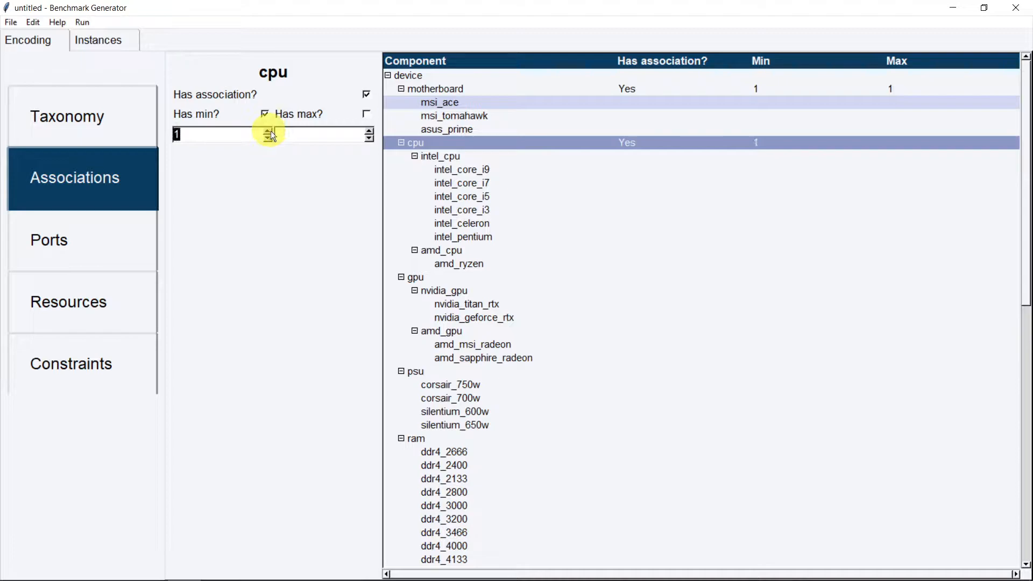
{"action": "left_click", "coordinate": [367, 114]}
Associate gpu with a minimum of 1 and a maximum of 2
{"action": "scroll", "coordinate": [476, 201], "scroll_direction": "down", "scroll_amount": 1}
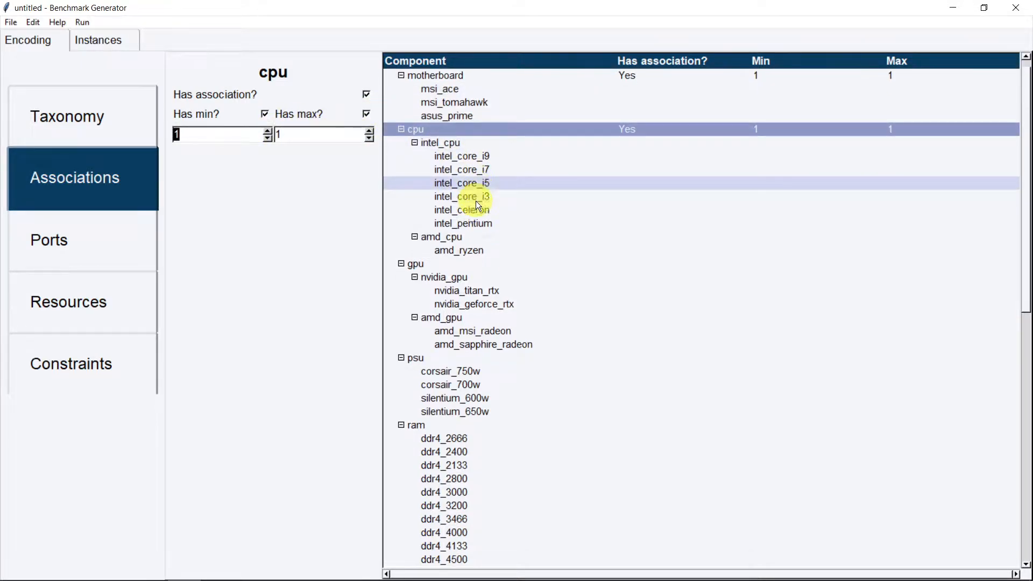
{"action": "scroll", "coordinate": [475, 201], "scroll_direction": "down", "scroll_amount": 1}
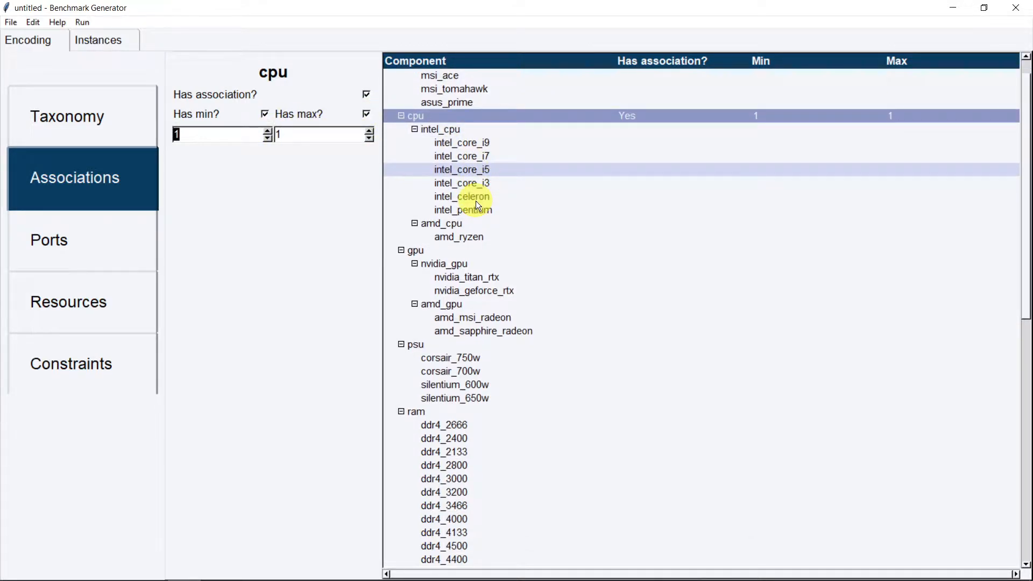
{"action": "left_click", "coordinate": [434, 253]}
{"action": "left_click", "coordinate": [365, 94]}
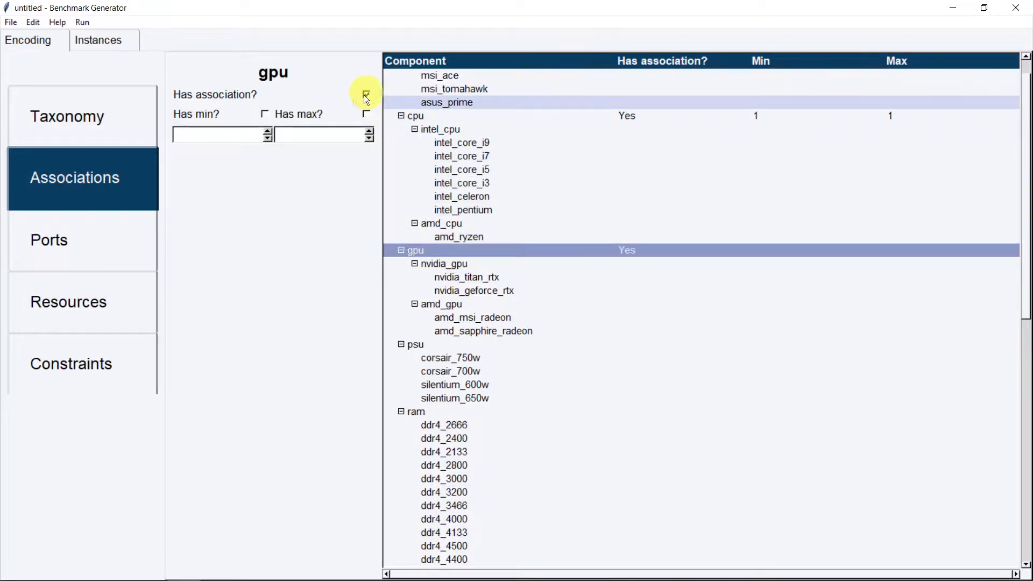
{"action": "left_click", "coordinate": [266, 114]}
{"action": "left_click", "coordinate": [366, 116]}
{"action": "left_click", "coordinate": [268, 132]}
{"action": "left_click", "coordinate": [369, 132]}
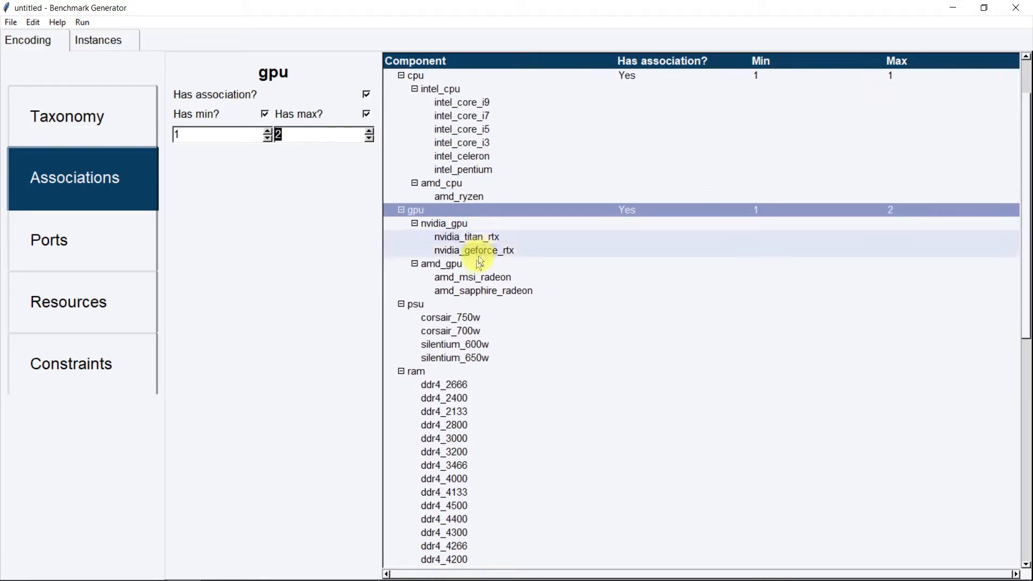
Associate psu with minimum and maximum both 1
{"action": "left_click", "coordinate": [432, 305]}
{"action": "left_click", "coordinate": [367, 94]}
{"action": "left_click", "coordinate": [265, 114]}
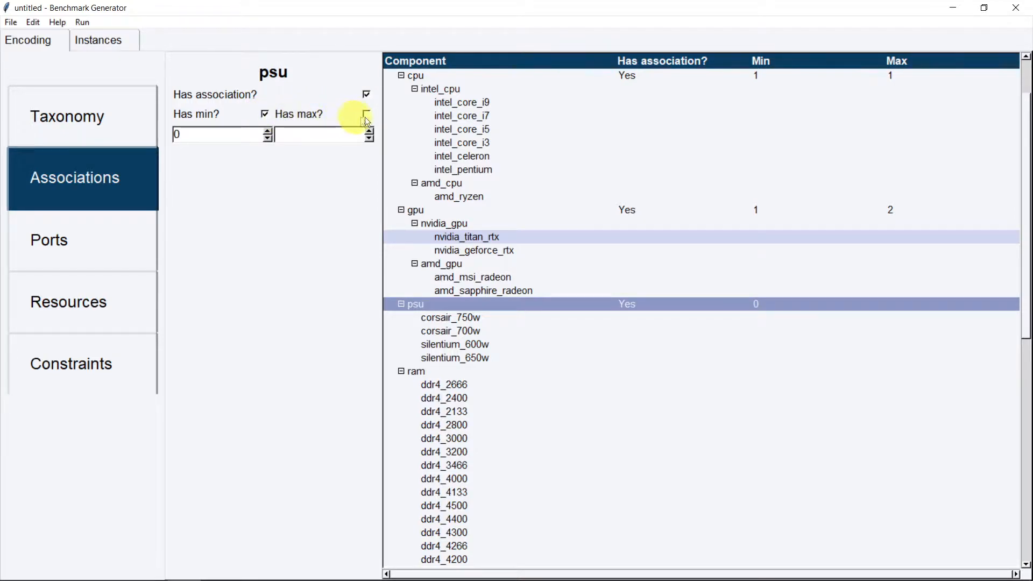
{"action": "left_click", "coordinate": [367, 114]}
{"action": "left_click", "coordinate": [268, 132]}
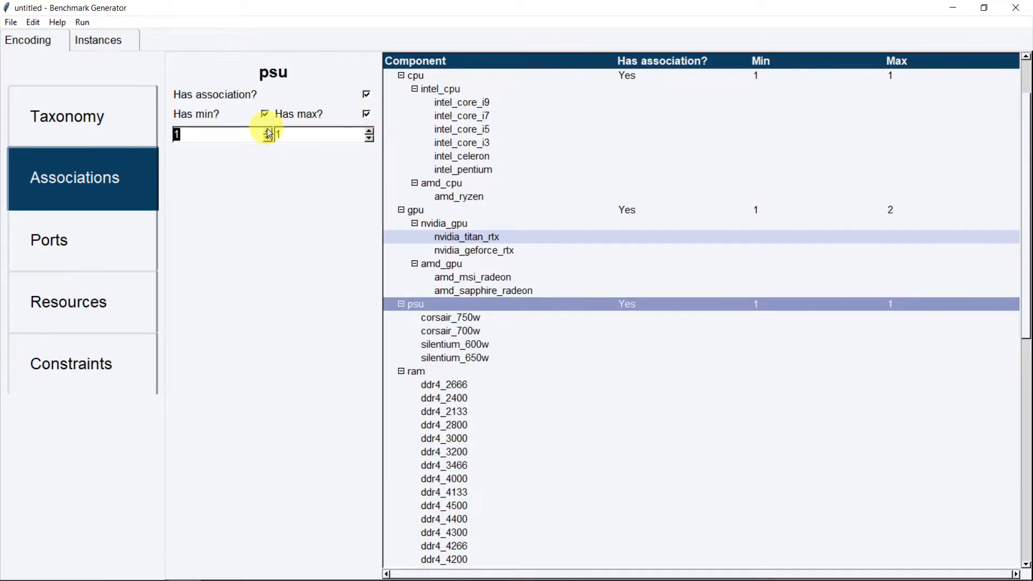
Associate ram with a minimum of 1 and a maximum of 4
{"action": "scroll", "coordinate": [515, 206], "scroll_direction": "down", "scroll_amount": 3}
{"action": "scroll", "coordinate": [517, 206], "scroll_direction": "down", "scroll_amount": 1}
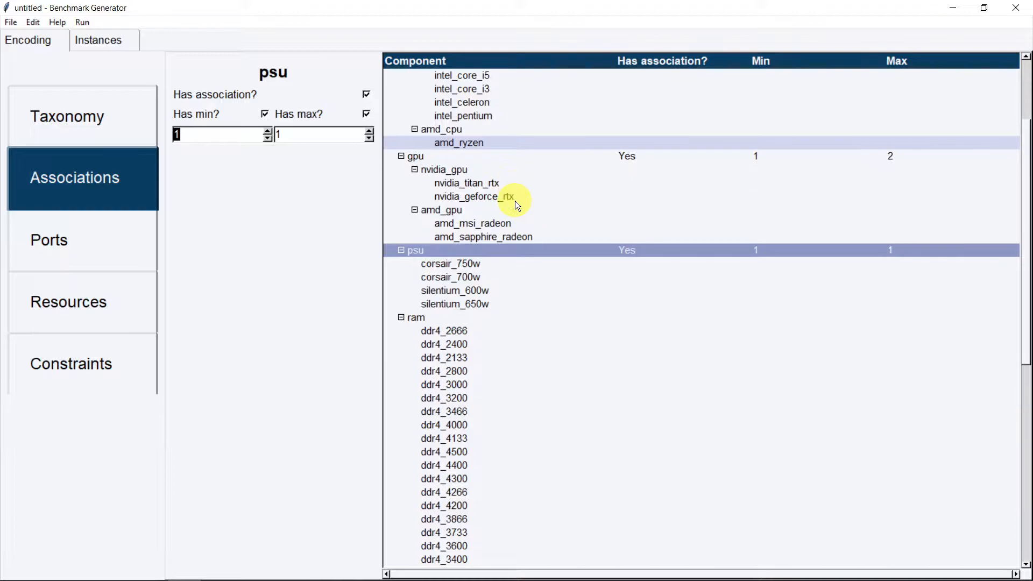
{"action": "scroll", "coordinate": [515, 200], "scroll_direction": "down", "scroll_amount": 1}
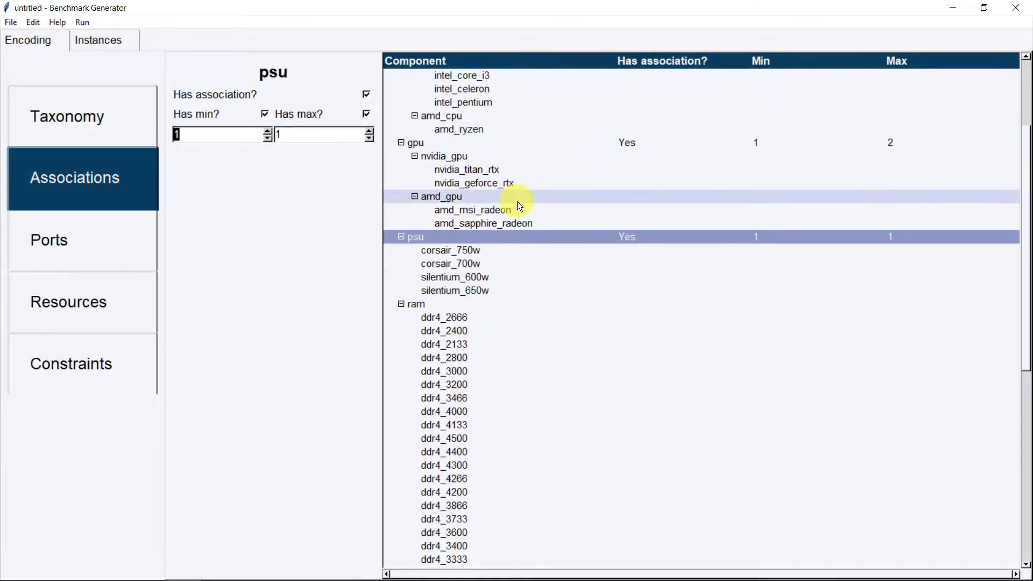
{"action": "left_click", "coordinate": [429, 306]}
{"action": "scroll", "coordinate": [459, 243], "scroll_direction": "down", "scroll_amount": 3}
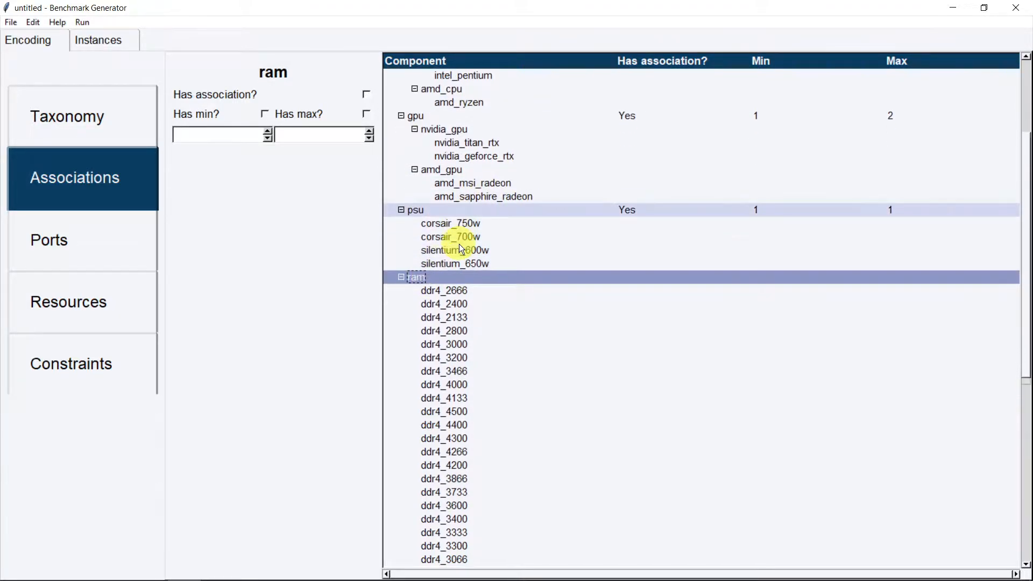
{"action": "scroll", "coordinate": [460, 244], "scroll_direction": "down", "scroll_amount": 2}
{"action": "left_click", "coordinate": [367, 94]}
{"action": "left_click", "coordinate": [265, 113]}
{"action": "left_click", "coordinate": [269, 132]}
{"action": "left_click", "coordinate": [367, 114]}
{"action": "left_click", "coordinate": [369, 132]}
{"action": "left_click", "coordinate": [369, 131]}
{"action": "left_click", "coordinate": [369, 132]}
{"action": "scroll", "coordinate": [558, 204], "scroll_direction": "down", "scroll_amount": 1}
{"action": "scroll", "coordinate": [560, 210], "scroll_direction": "down", "scroll_amount": 6}
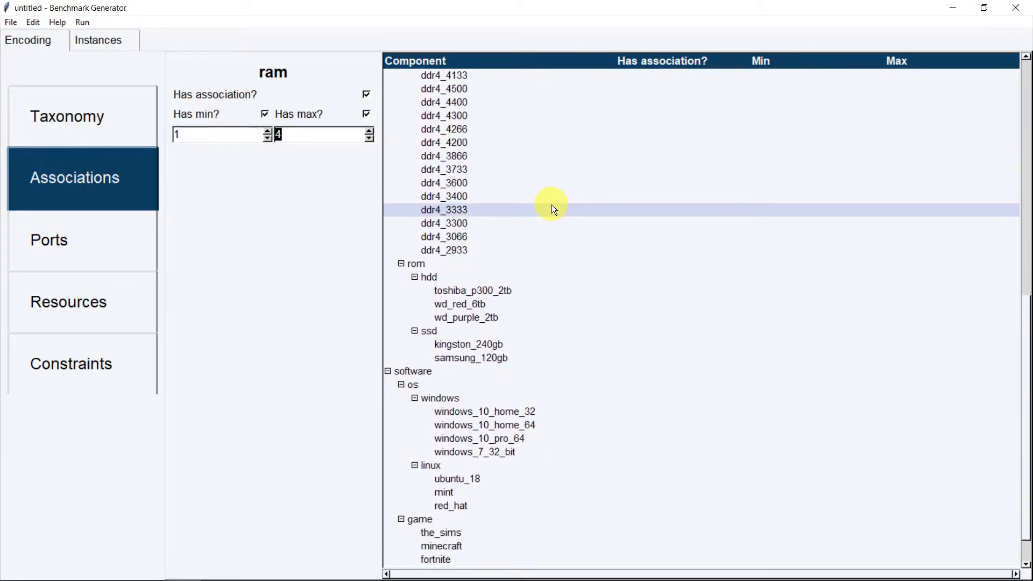
{"action": "scroll", "coordinate": [551, 204], "scroll_direction": "down", "scroll_amount": 1}
Associate rom with a minimum of 1 and a maximum of 6
{"action": "left_click", "coordinate": [440, 225]}
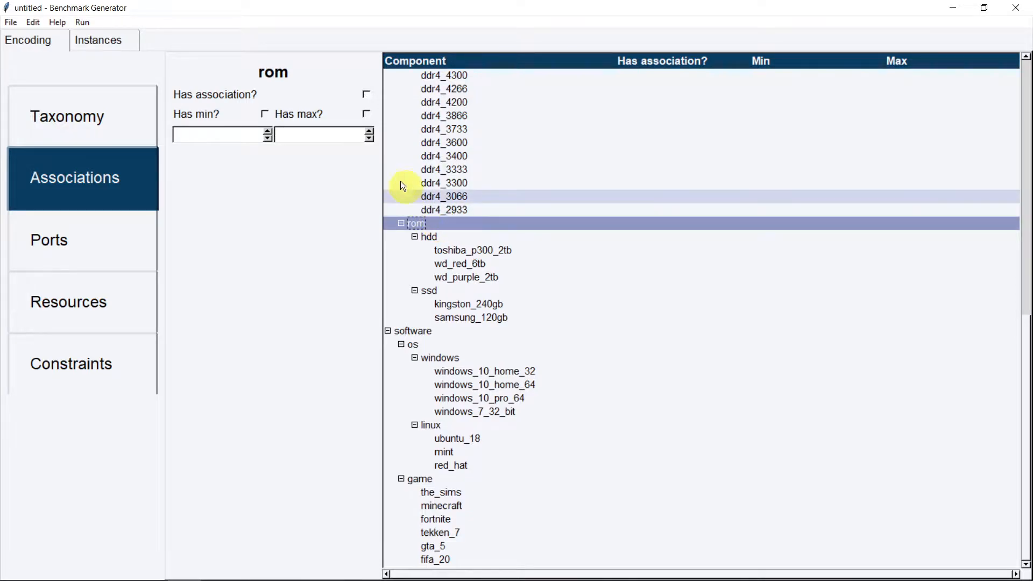
{"action": "left_click", "coordinate": [363, 97]}
{"action": "left_click", "coordinate": [266, 114]}
{"action": "left_click", "coordinate": [267, 131]}
{"action": "left_click", "coordinate": [368, 114]}
{"action": "left_click", "coordinate": [372, 132]}
{"action": "left_click", "coordinate": [371, 132]}
{"action": "left_click", "coordinate": [371, 132]}
{"action": "left_click", "coordinate": [372, 132]}
{"action": "left_click", "coordinate": [371, 131]}
{"action": "left_click", "coordinate": [371, 130]}
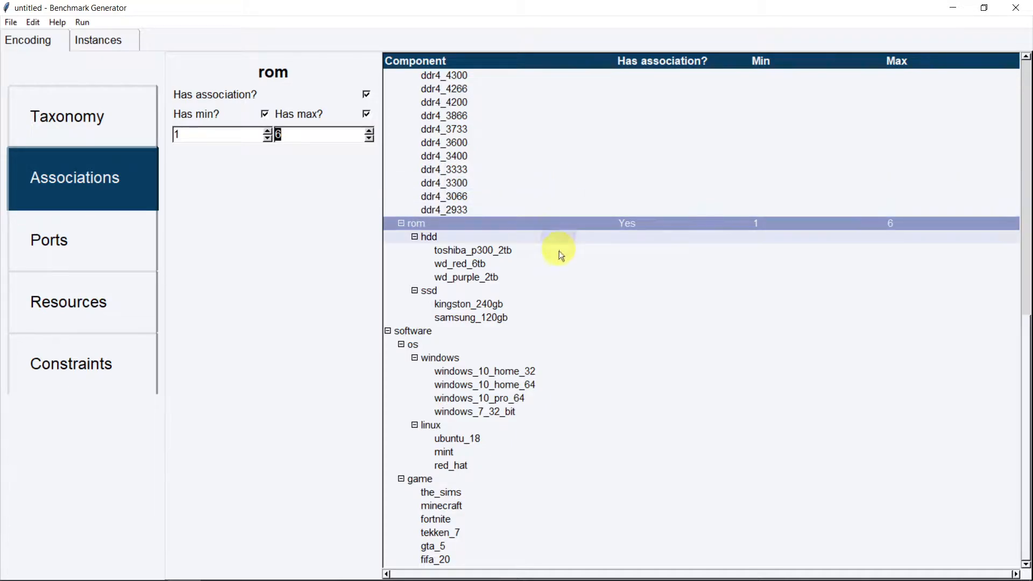
Associate os with minimum and maximum both 1
{"action": "left_click", "coordinate": [496, 345]}
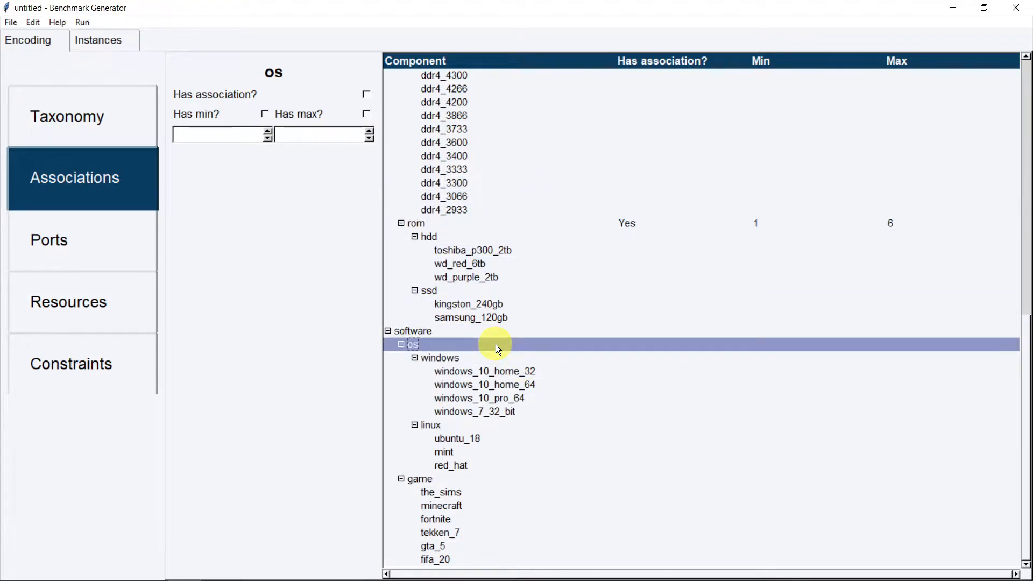
{"action": "left_click", "coordinate": [366, 94]}
{"action": "left_click", "coordinate": [264, 114]}
{"action": "left_click", "coordinate": [365, 113]}
{"action": "left_click", "coordinate": [267, 131]}
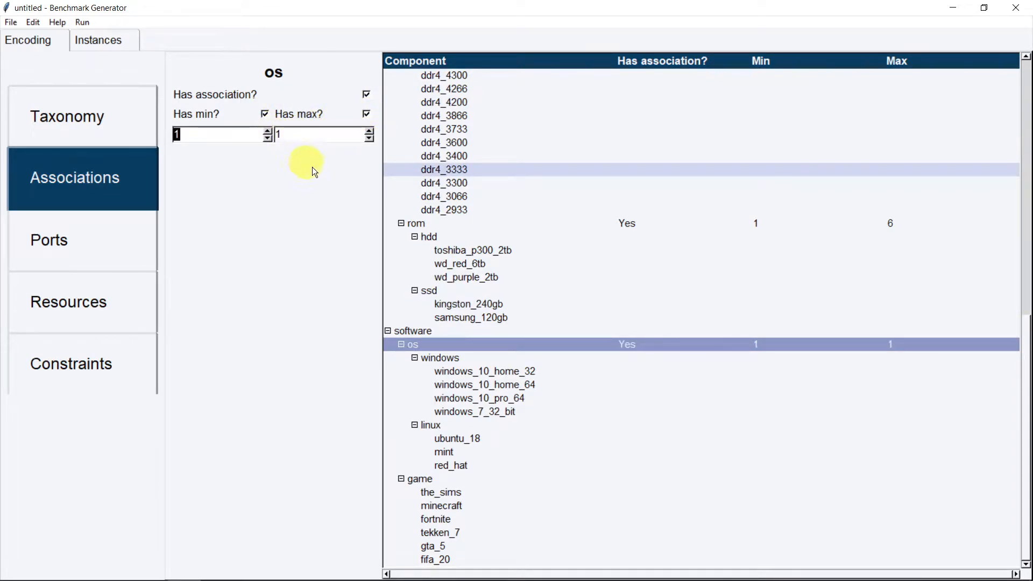
Associate game with a minimum of 0 and no maximum
{"action": "left_click", "coordinate": [456, 476]}
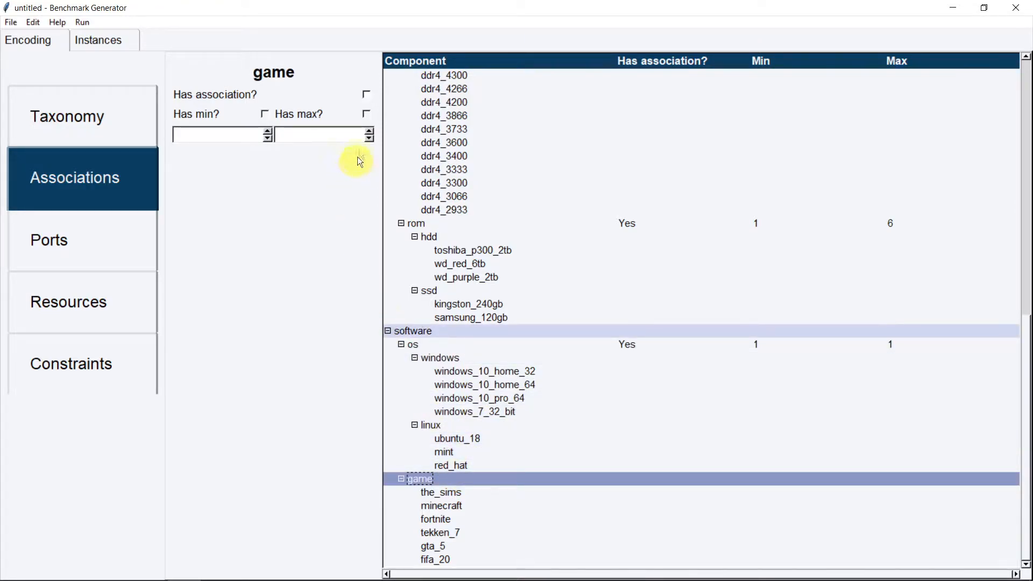
{"action": "left_click", "coordinate": [367, 96]}
{"action": "left_click", "coordinate": [264, 113]}
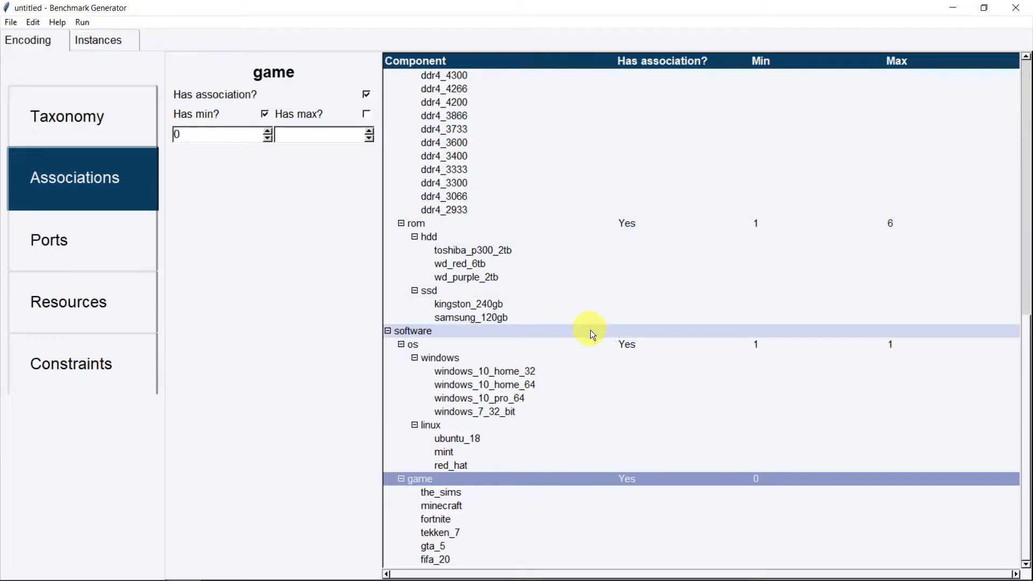
{"action": "scroll", "coordinate": [589, 333], "scroll_direction": "up", "scroll_amount": 6}
{"action": "scroll", "coordinate": [592, 333], "scroll_direction": "up", "scroll_amount": 7}
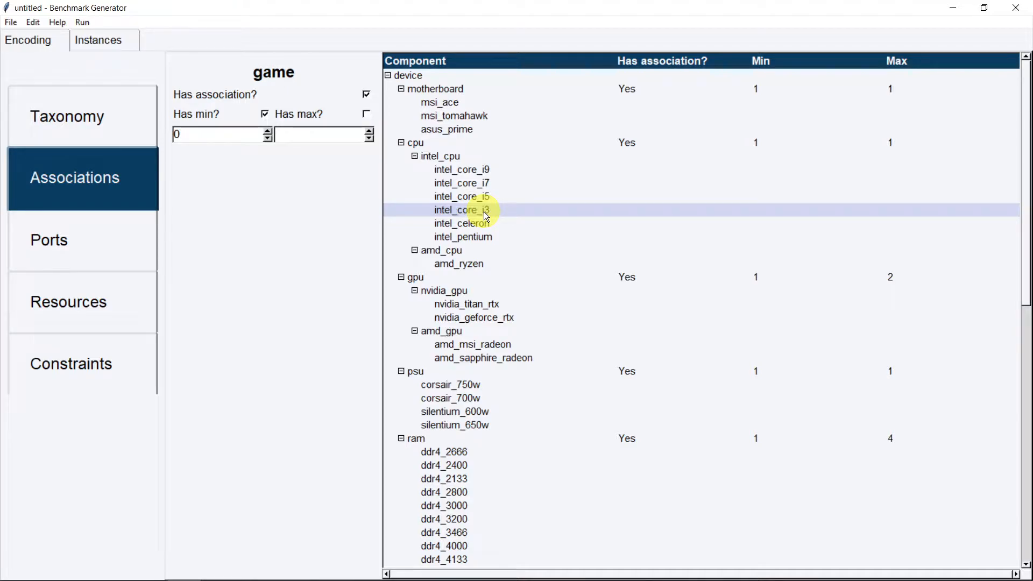
Give intel_core_i3 a trial association with minimum 4 and maximum 9
{"action": "left_click", "coordinate": [484, 212]}
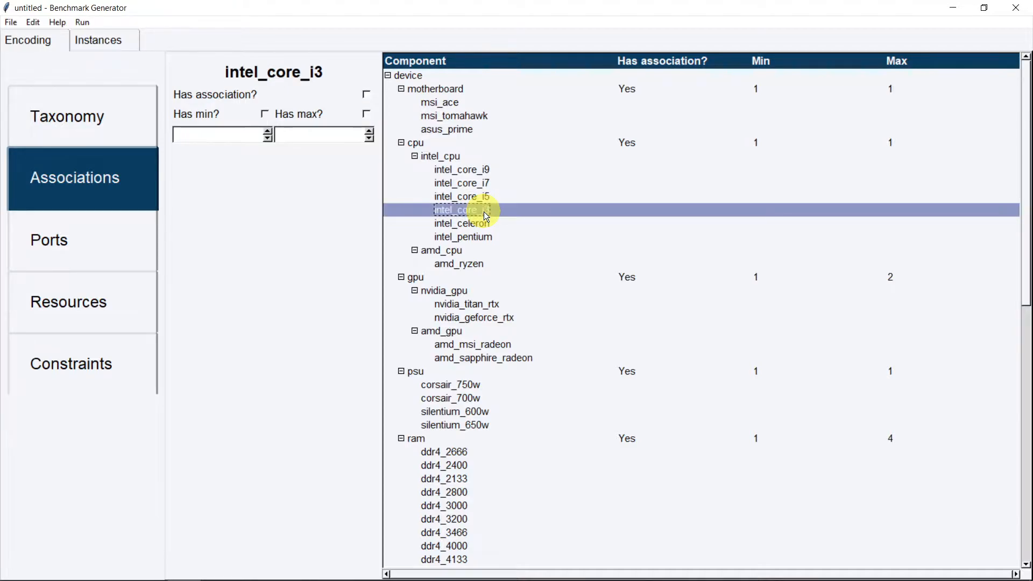
{"action": "left_click", "coordinate": [366, 94]}
{"action": "left_click", "coordinate": [264, 115]}
{"action": "left_click", "coordinate": [367, 114]}
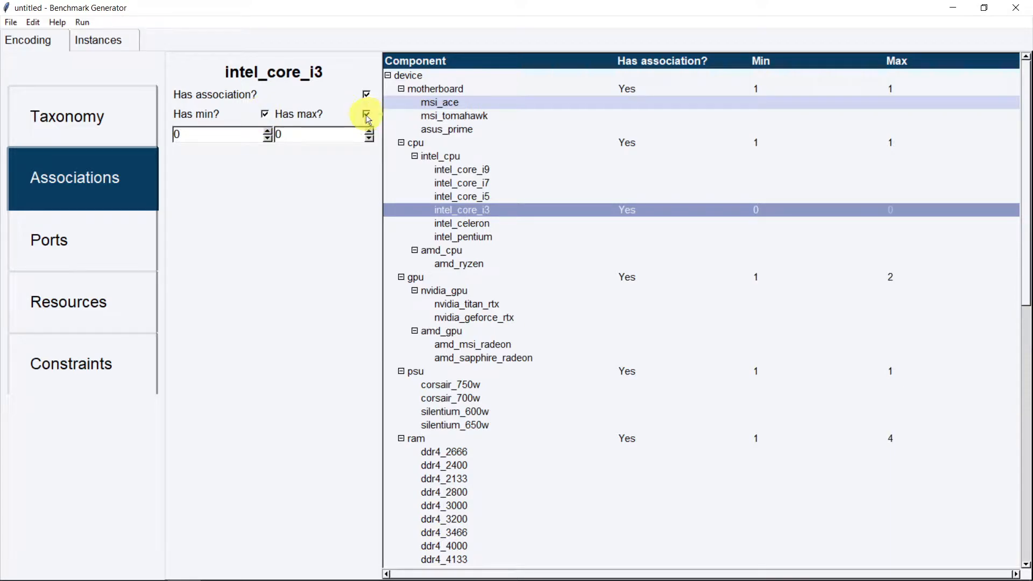
{"action": "left_click", "coordinate": [268, 132]}
{"action": "left_click", "coordinate": [268, 131]}
{"action": "left_click", "coordinate": [269, 131]}
{"action": "left_click", "coordinate": [269, 131]}
{"action": "left_click", "coordinate": [369, 132]}
{"action": "left_click", "coordinate": [369, 132]}
{"action": "left_click", "coordinate": [369, 132]}
{"action": "left_click", "coordinate": [368, 132]}
{"action": "left_click", "coordinate": [370, 131]}
{"action": "left_click", "coordinate": [369, 131]}
{"action": "left_click", "coordinate": [369, 132]}
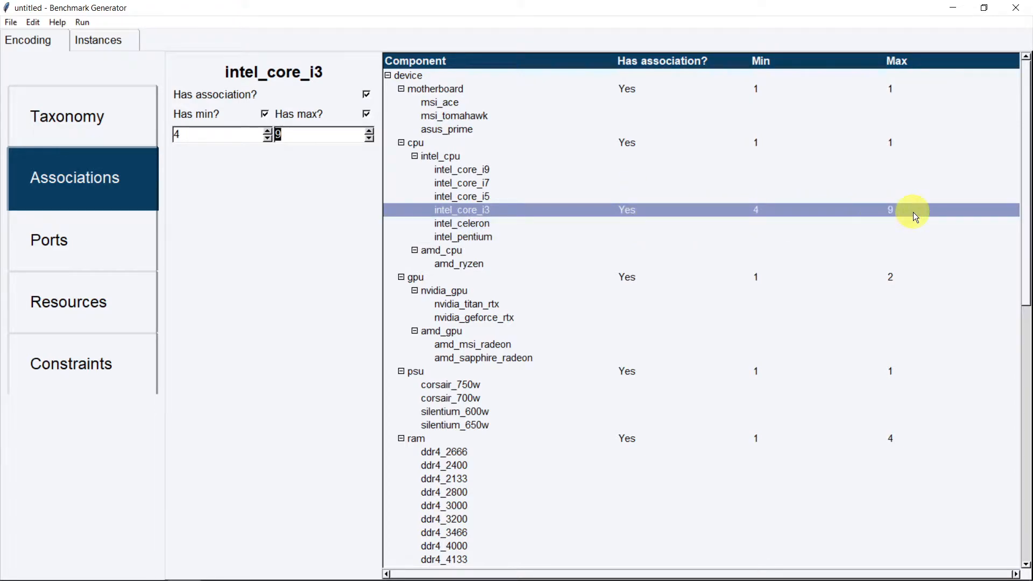
Clear intel_core_i3's maximum, minimum and association again
{"action": "left_click", "coordinate": [367, 114]}
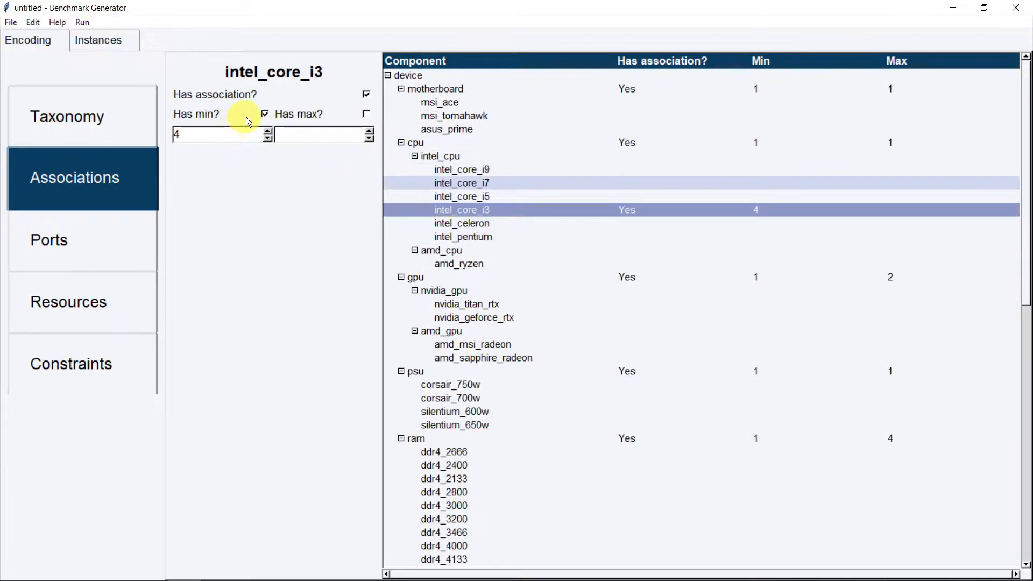
{"action": "left_click", "coordinate": [266, 114]}
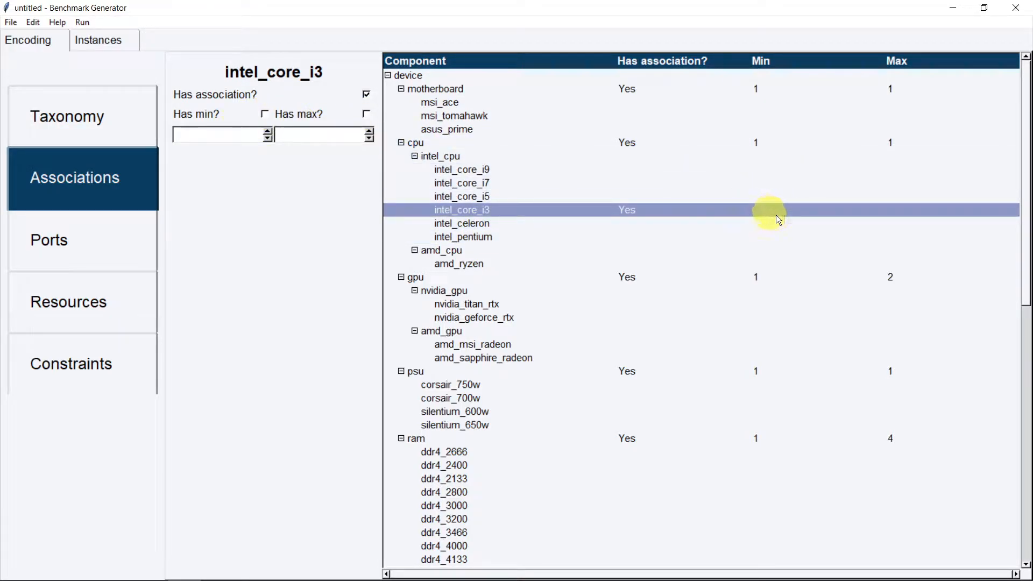
{"action": "left_click", "coordinate": [366, 96]}
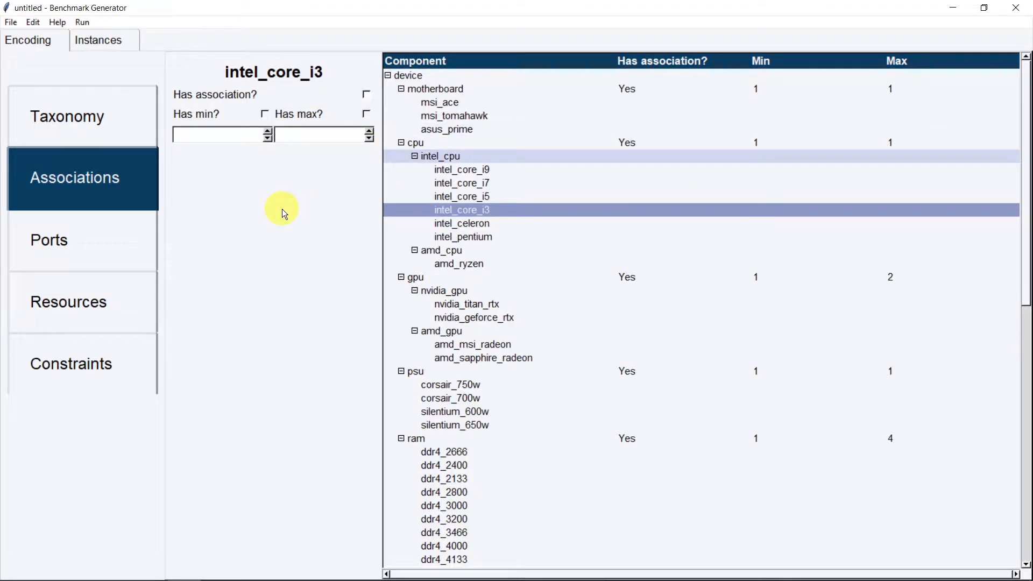
{"action": "scroll", "coordinate": [487, 227], "scroll_direction": "down", "scroll_amount": 3}
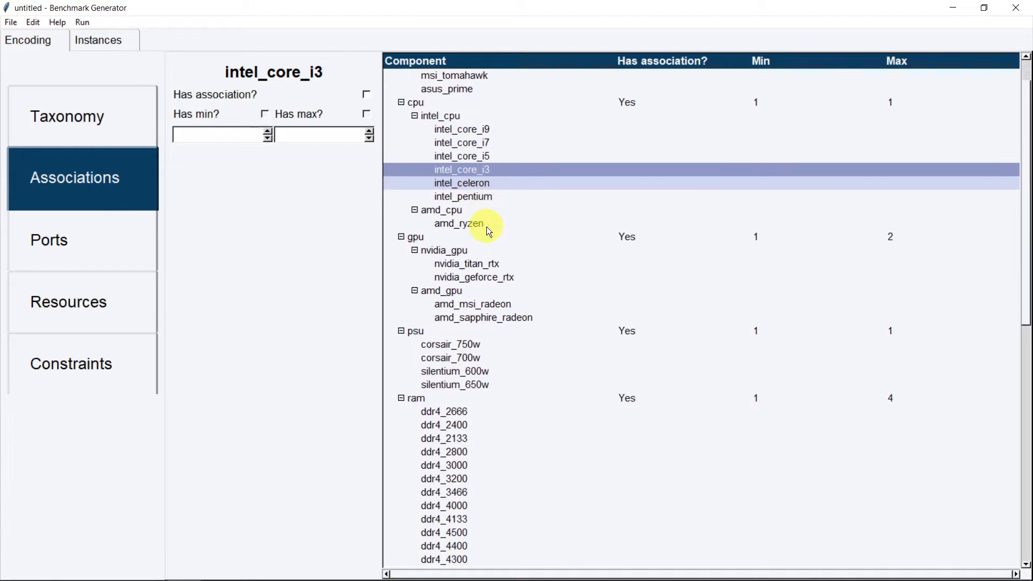
Add a port named port_a, then rename it to port_b
{"action": "left_click", "coordinate": [102, 251]}
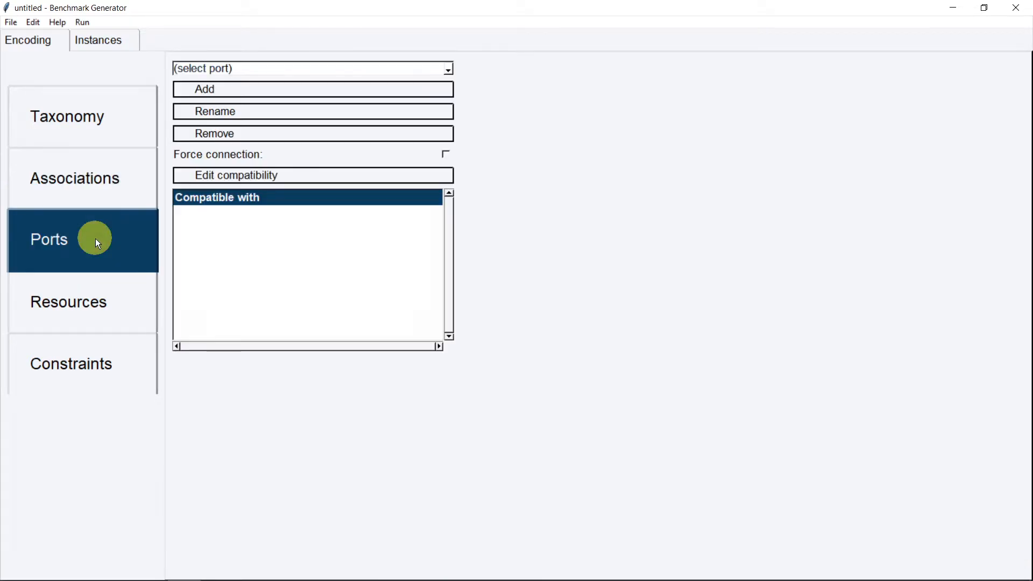
{"action": "left_click", "coordinate": [338, 95]}
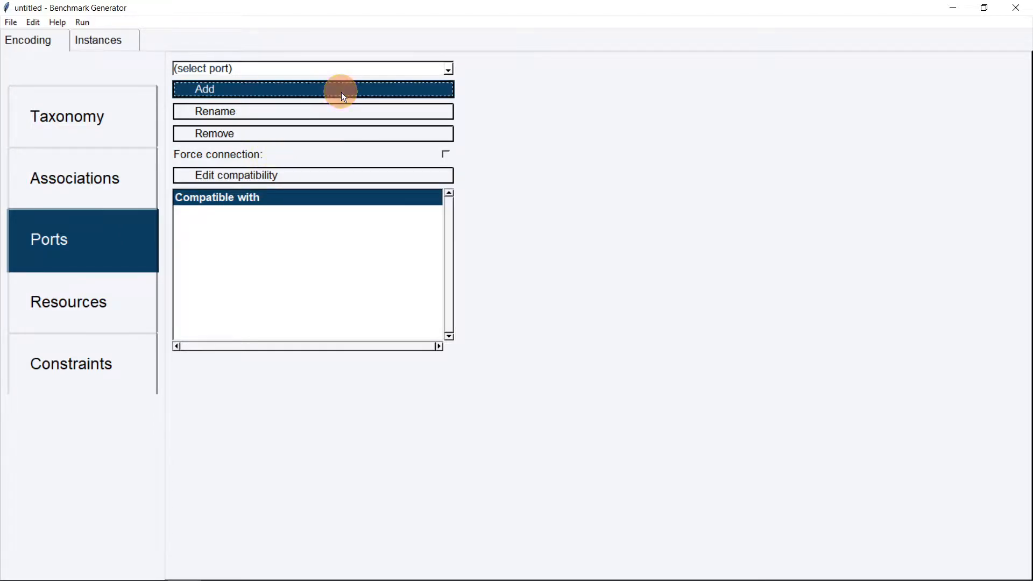
{"action": "type", "text": "po"}
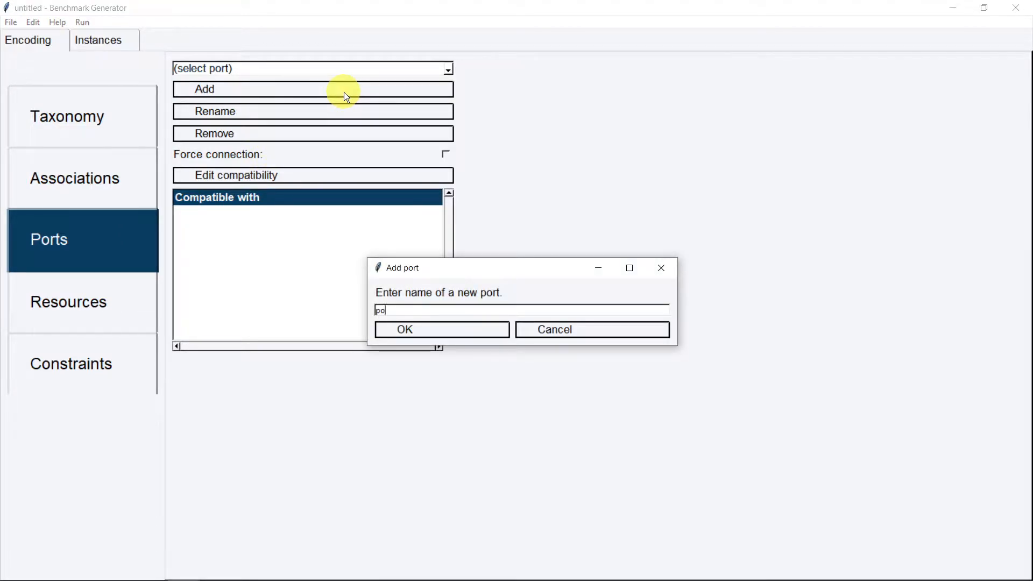
{"action": "type", "text": "rt A"}
{"action": "key", "text": "Return"}
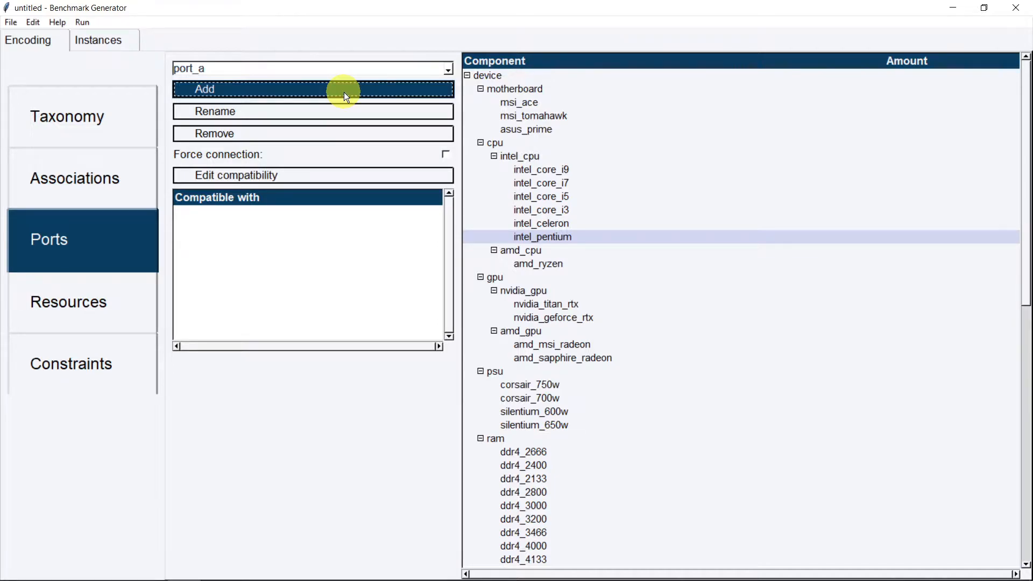
{"action": "left_click", "coordinate": [320, 74]}
{"action": "left_click", "coordinate": [305, 85]}
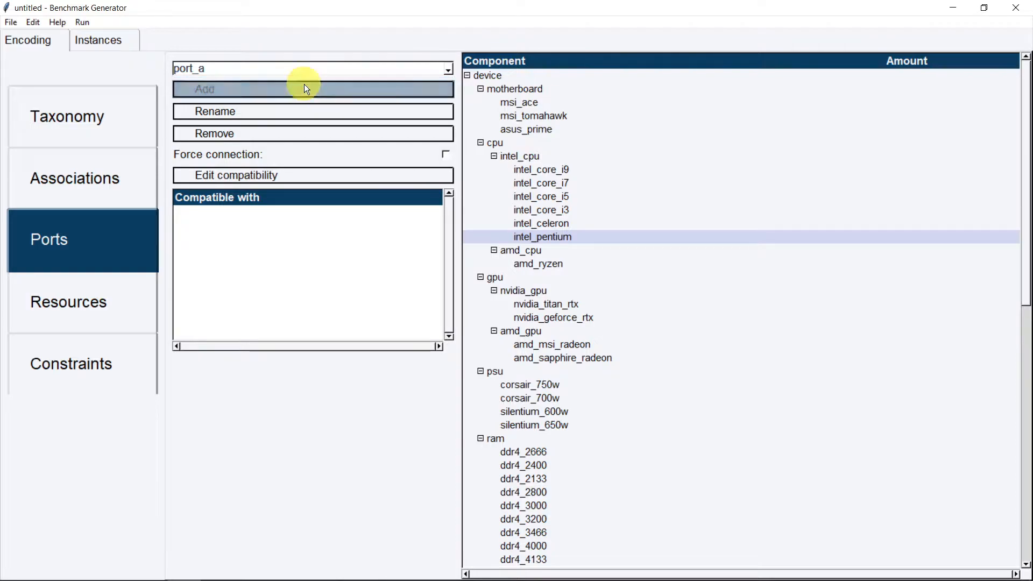
{"action": "left_click", "coordinate": [287, 118]}
{"action": "key", "text": "BackSpace"}
{"action": "type", "text": "b"}
{"action": "key", "text": "Return"}
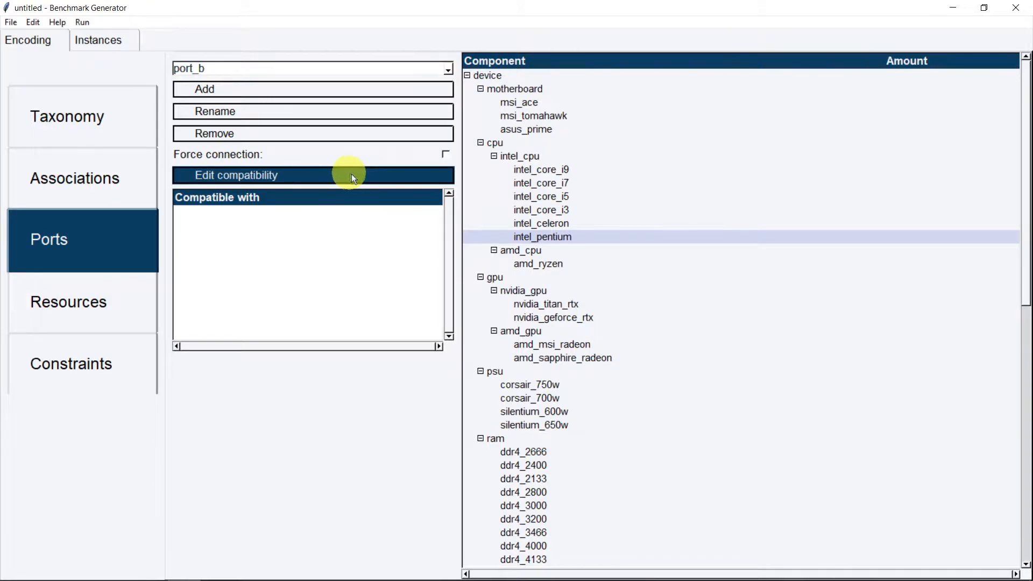
Set port_b's amount to 4 for all intel_cpu children
{"action": "left_click", "coordinate": [587, 173]}
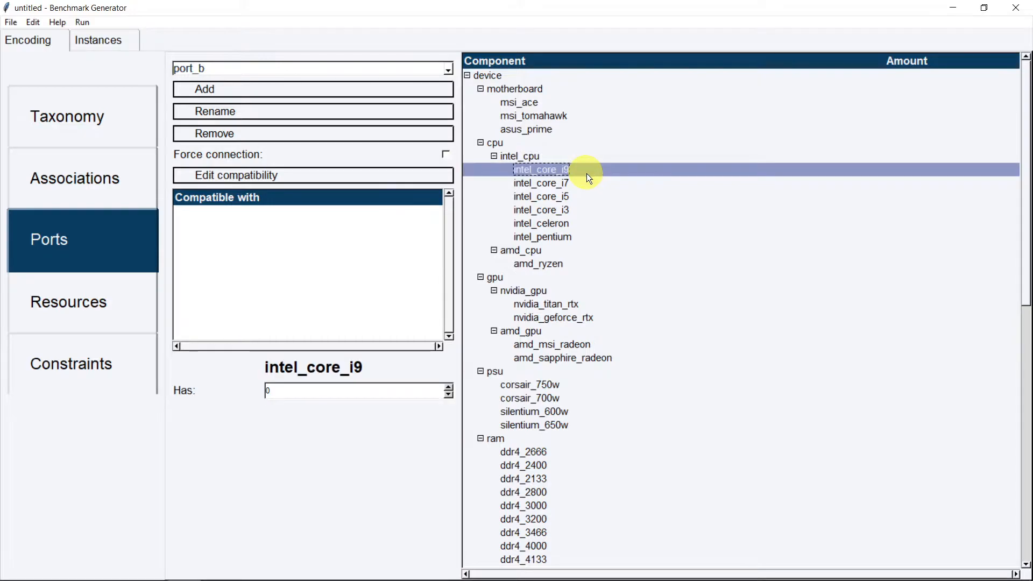
{"action": "left_click", "coordinate": [449, 386]}
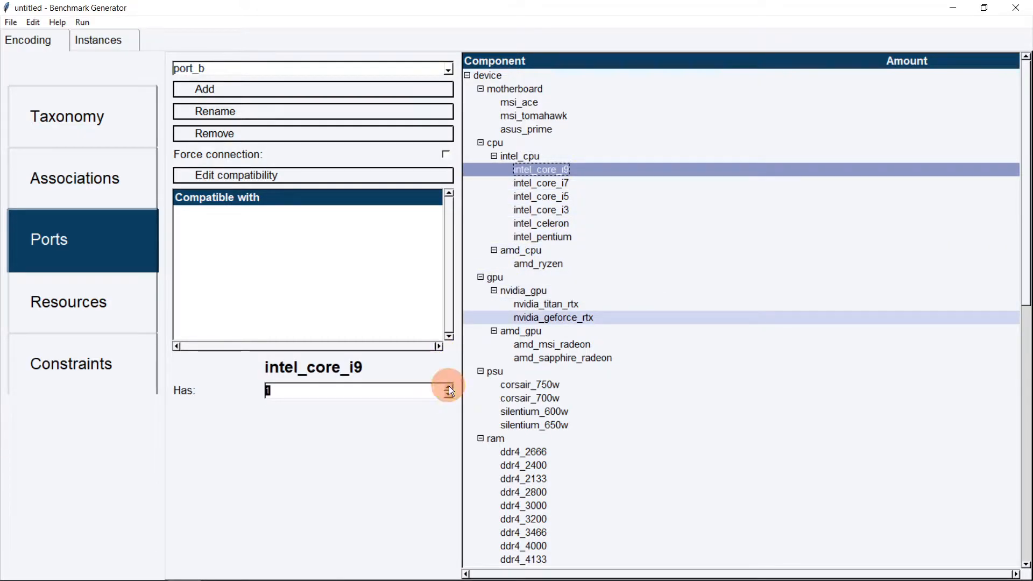
{"action": "left_click", "coordinate": [449, 386]}
{"action": "left_click", "coordinate": [449, 385]}
{"action": "left_click", "coordinate": [449, 386]}
{"action": "left_click", "coordinate": [449, 386]}
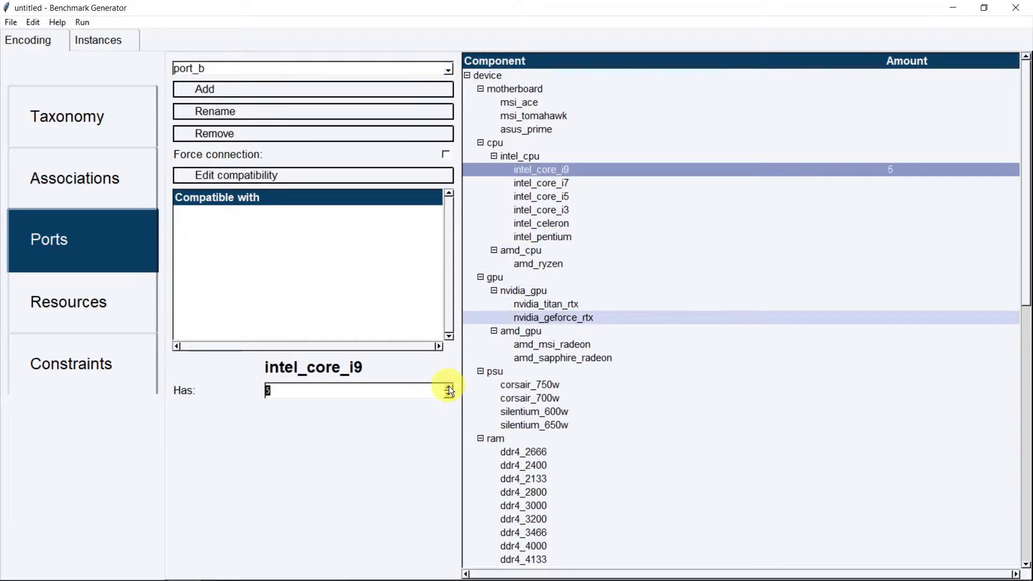
{"action": "left_click", "coordinate": [450, 394]}
{"action": "left_click", "coordinate": [450, 393]}
{"action": "left_click", "coordinate": [449, 394]}
{"action": "left_click", "coordinate": [450, 393]}
{"action": "left_click", "coordinate": [566, 154]}
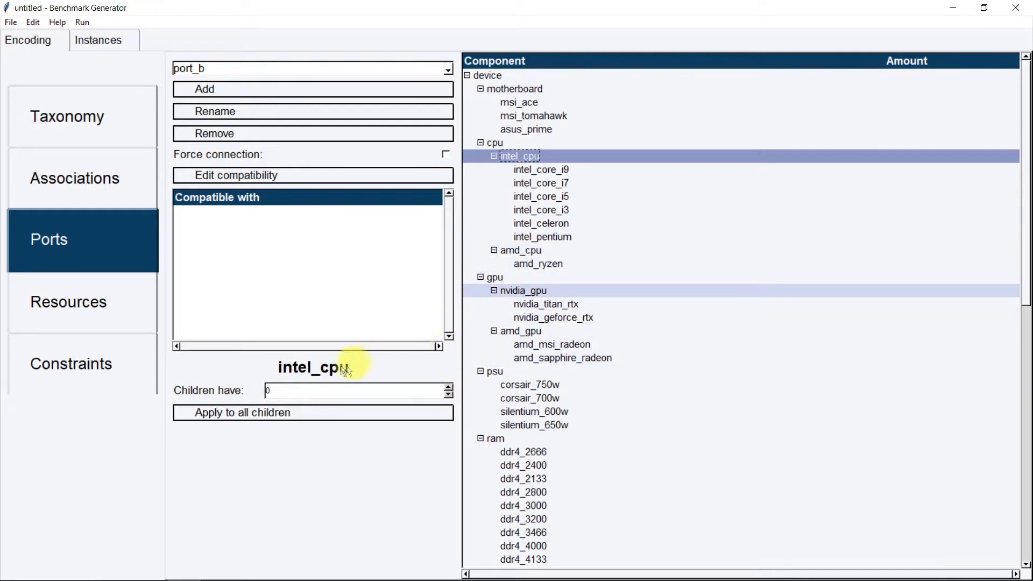
{"action": "left_click", "coordinate": [450, 387]}
{"action": "left_click", "coordinate": [448, 387]}
{"action": "left_click", "coordinate": [449, 387]}
{"action": "left_click", "coordinate": [449, 386]}
{"action": "left_click", "coordinate": [345, 416]}
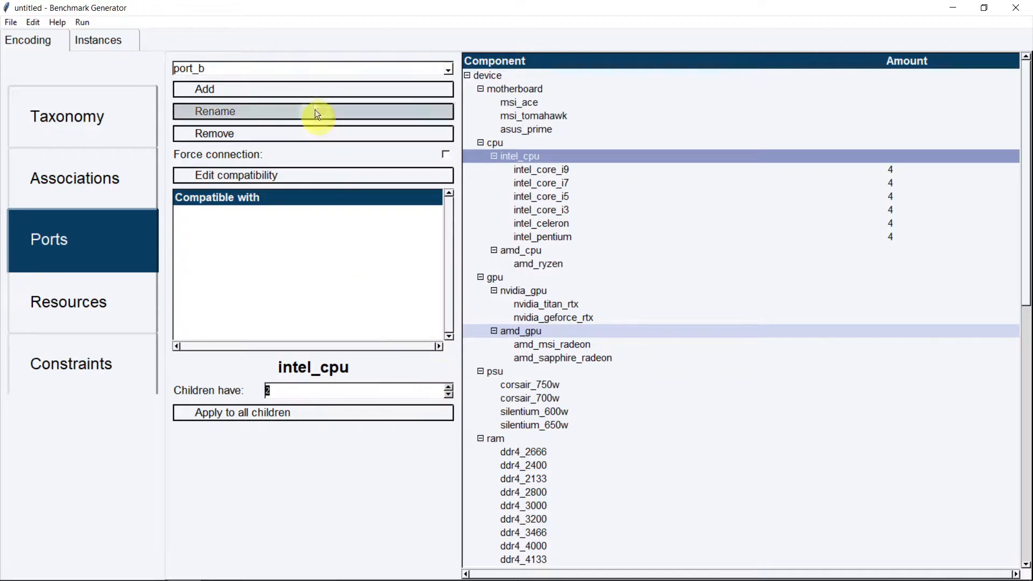
Remove port_b and create two new ports, nvidia_port and amd_port
{"action": "left_click", "coordinate": [281, 132]}
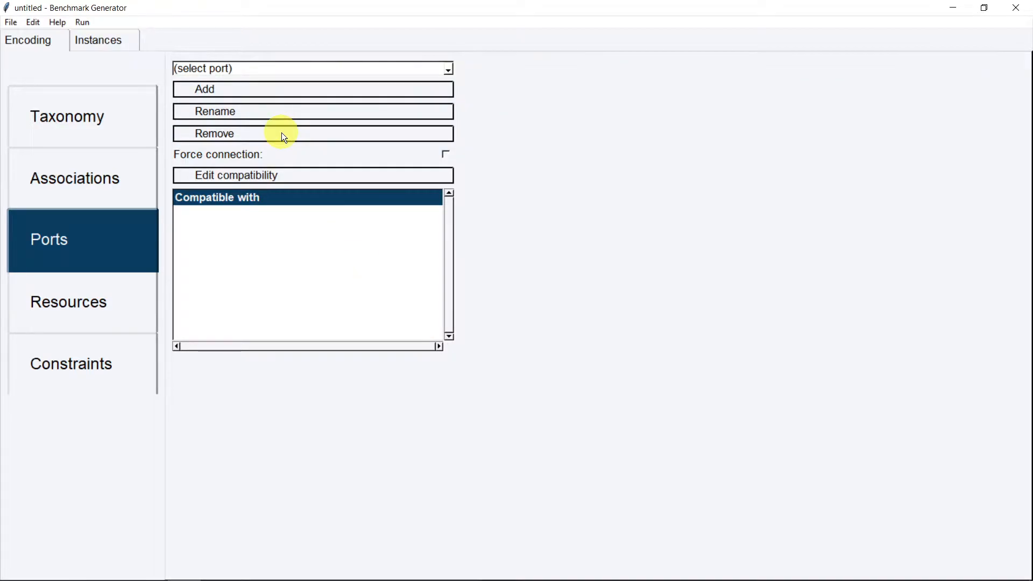
{"action": "left_click", "coordinate": [273, 90]}
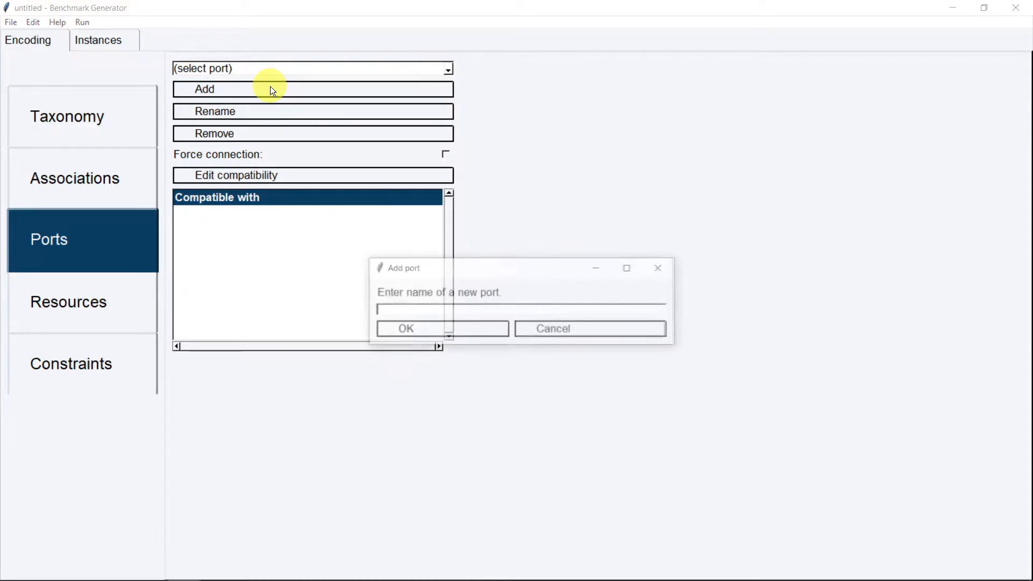
{"action": "type", "text": "nvidia port"}
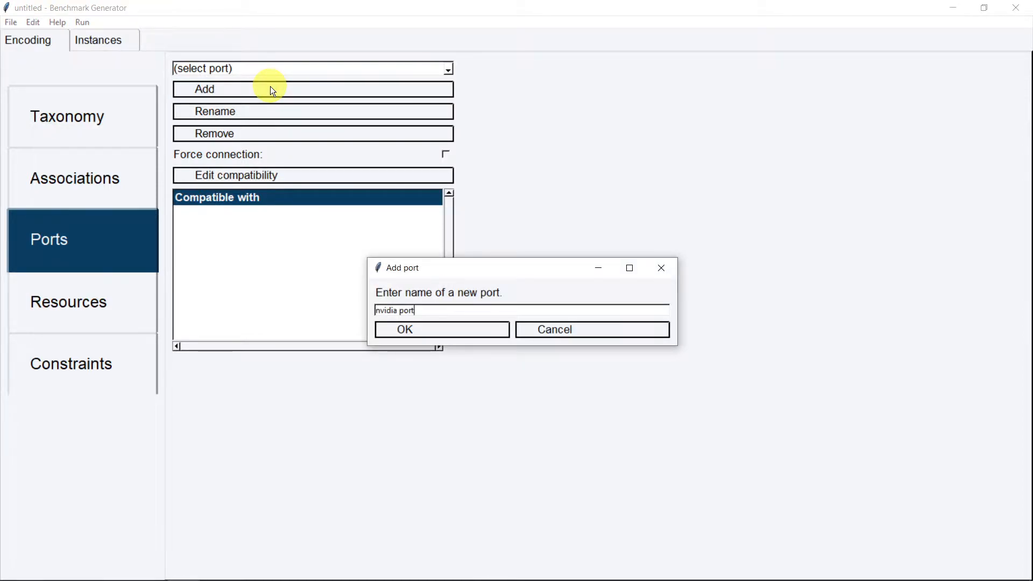
{"action": "key", "text": "Return"}
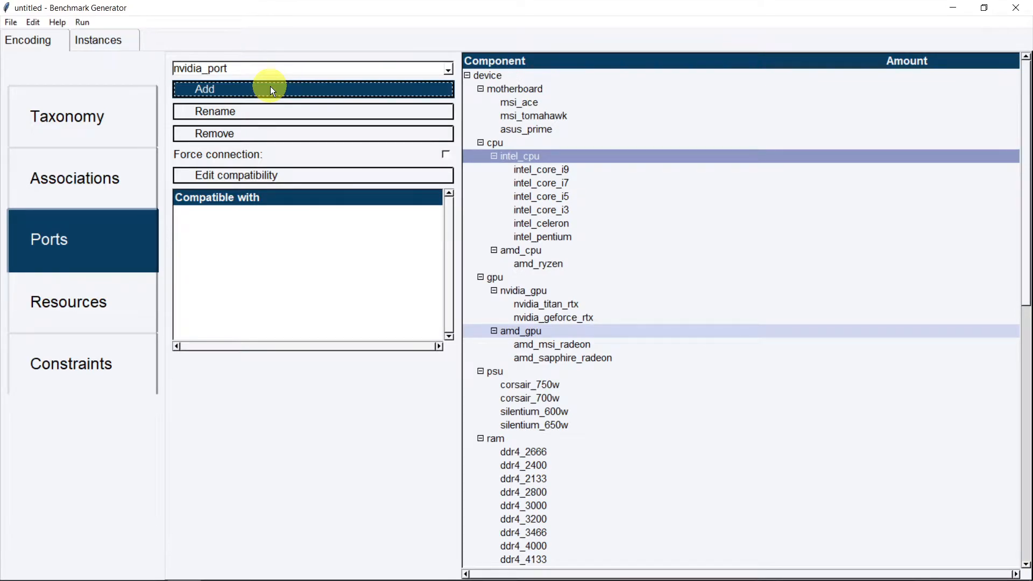
{"action": "left_click", "coordinate": [271, 89]}
{"action": "type", "text": "amd port"}
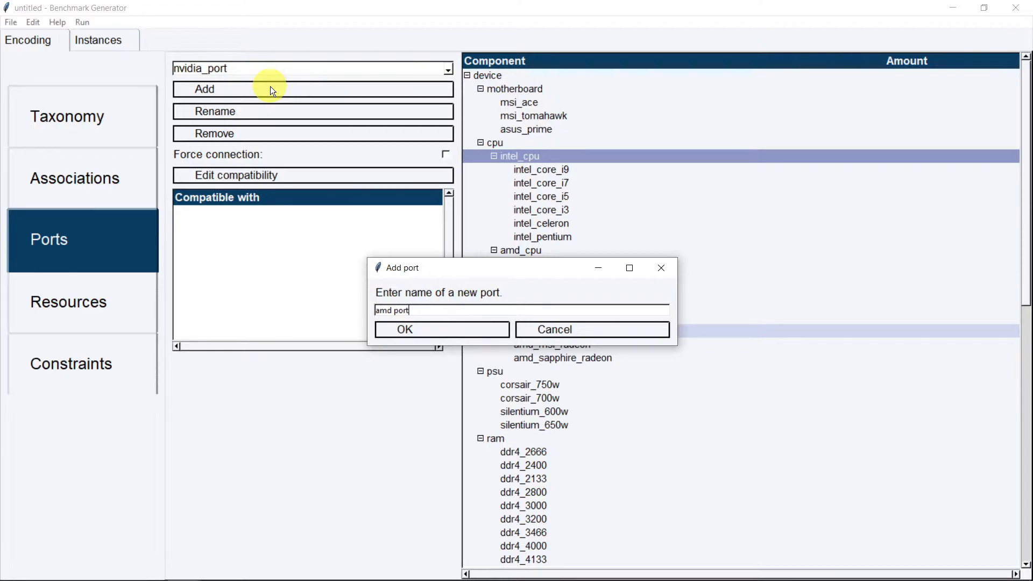
{"action": "key", "text": "Return"}
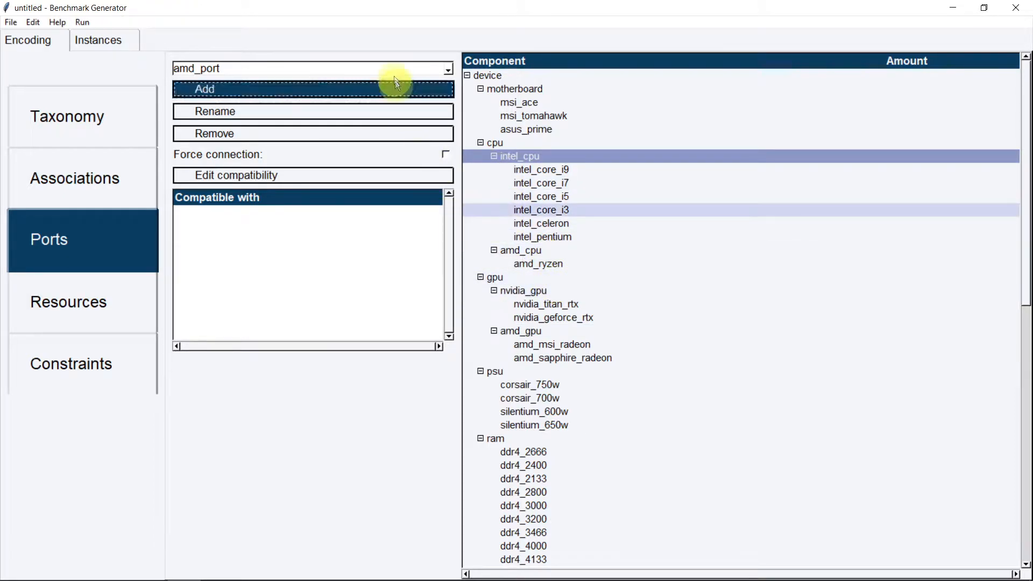
Set nvidia_port's amount to 1 for the nvidia_gpu models
{"action": "left_click", "coordinate": [393, 67]}
{"action": "left_click", "coordinate": [348, 92]}
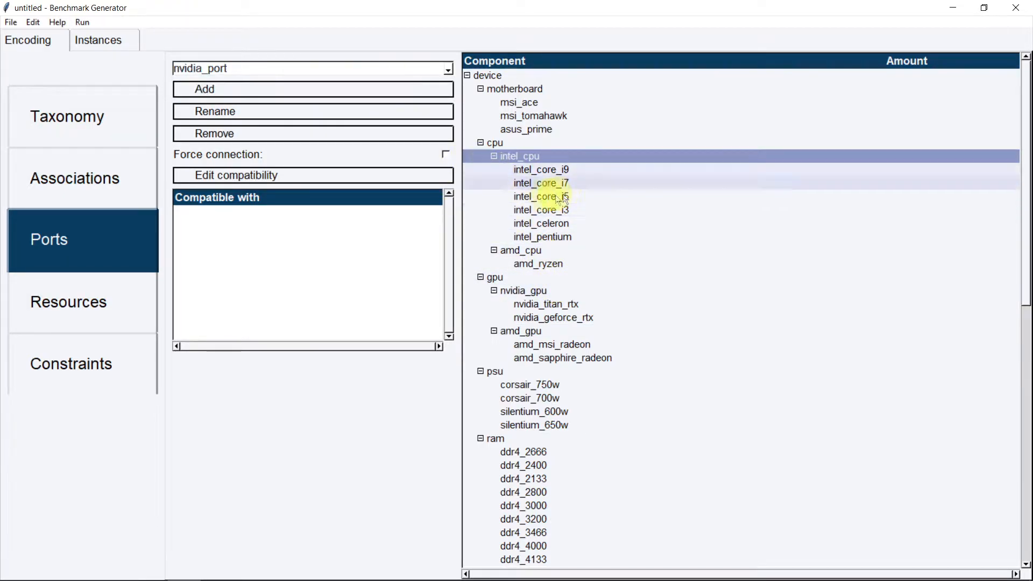
{"action": "left_click", "coordinate": [538, 289]}
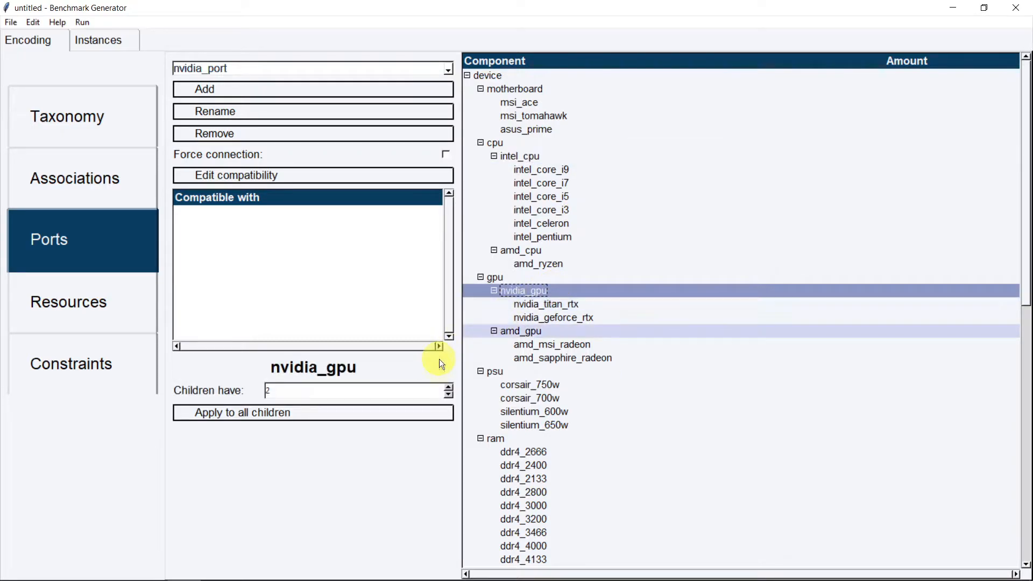
{"action": "left_click", "coordinate": [448, 395]}
Switch to amd_port and select the amd_gpu group
{"action": "left_click", "coordinate": [403, 71]}
{"action": "left_click", "coordinate": [366, 83]}
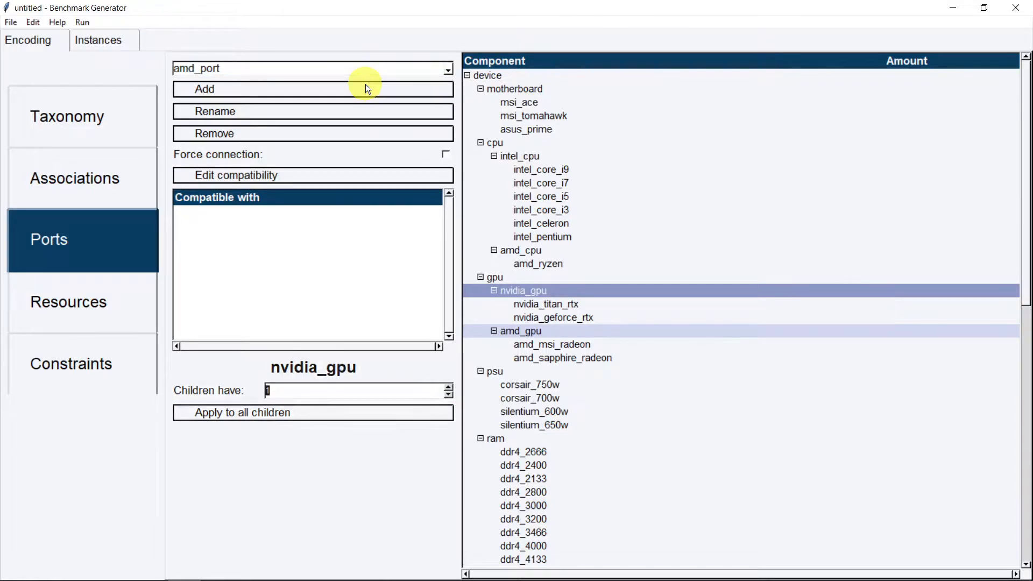
{"action": "left_click", "coordinate": [546, 331]}
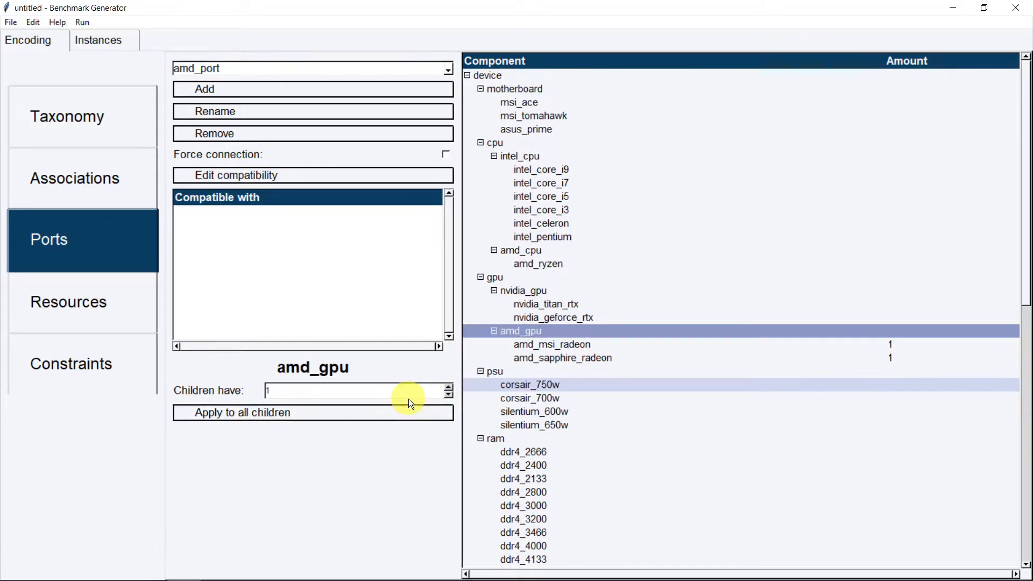
Create three ports: msi_ace_gpu_port, msi_tomahawk_gpu_port and asus_prime_gpu_port
{"action": "left_click", "coordinate": [337, 88]}
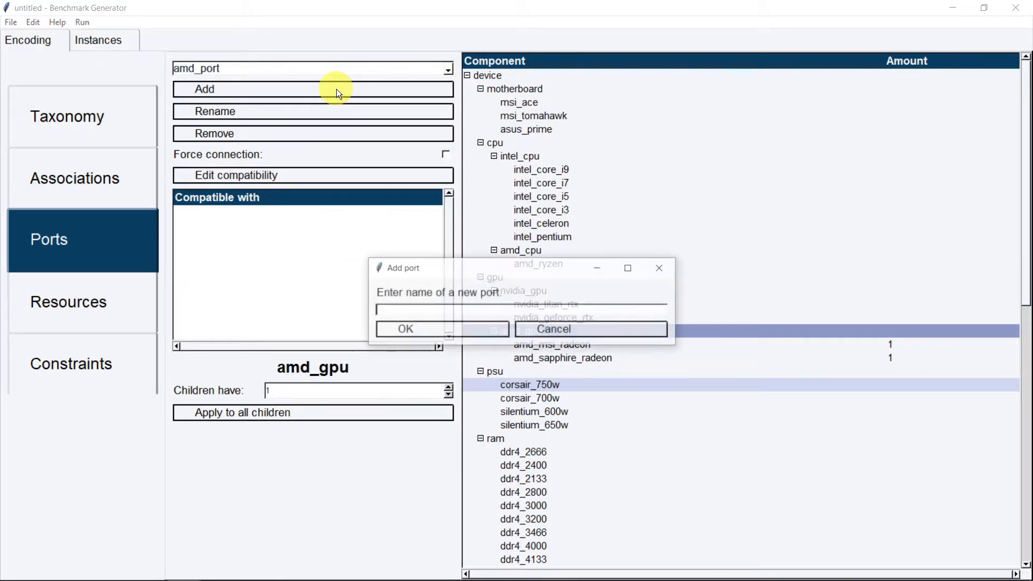
{"action": "type", "text": "msi_ace gpu port"}
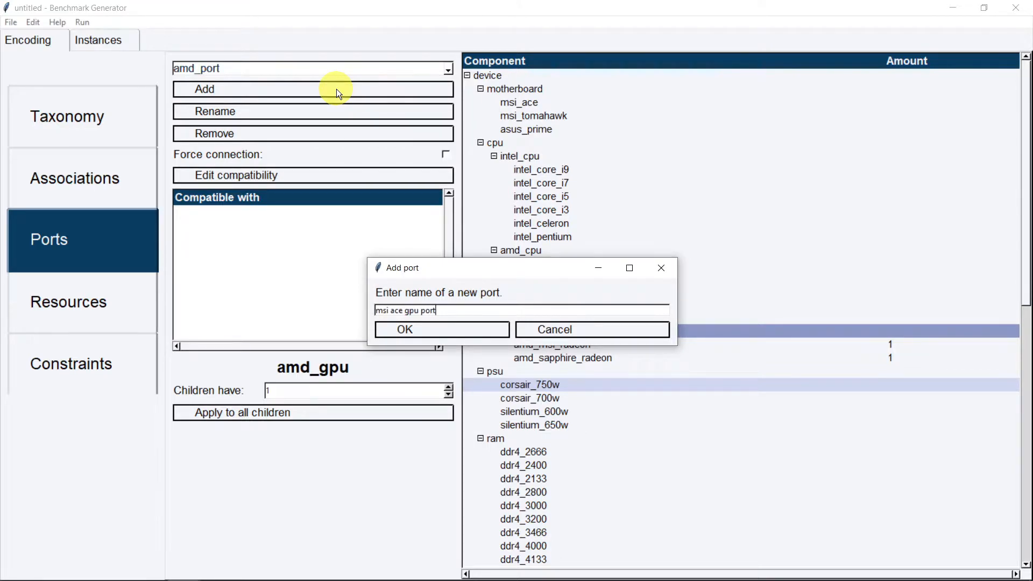
{"action": "key", "text": "Return"}
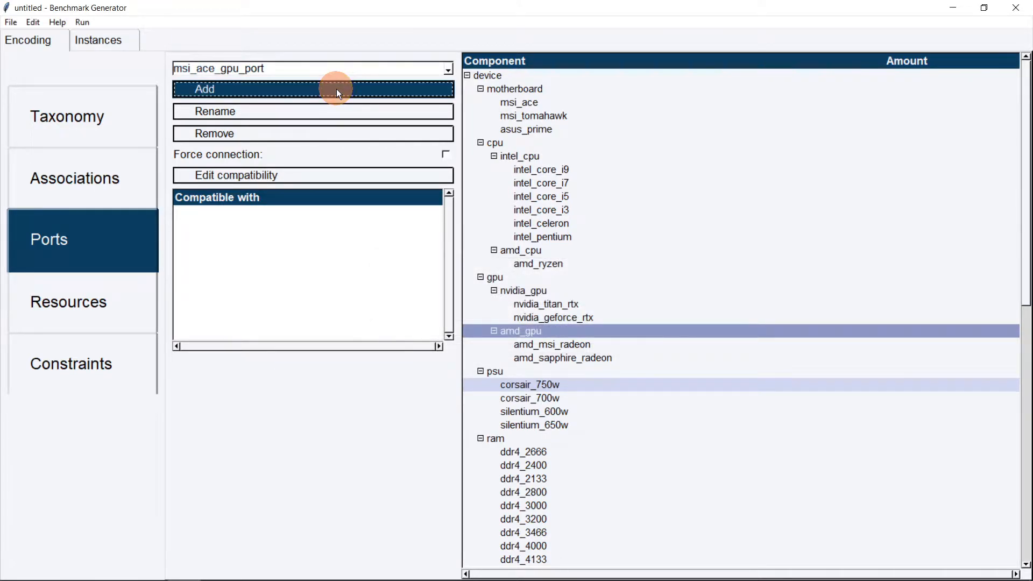
{"action": "left_click", "coordinate": [337, 88]}
{"action": "type", "text": "msi_t"}
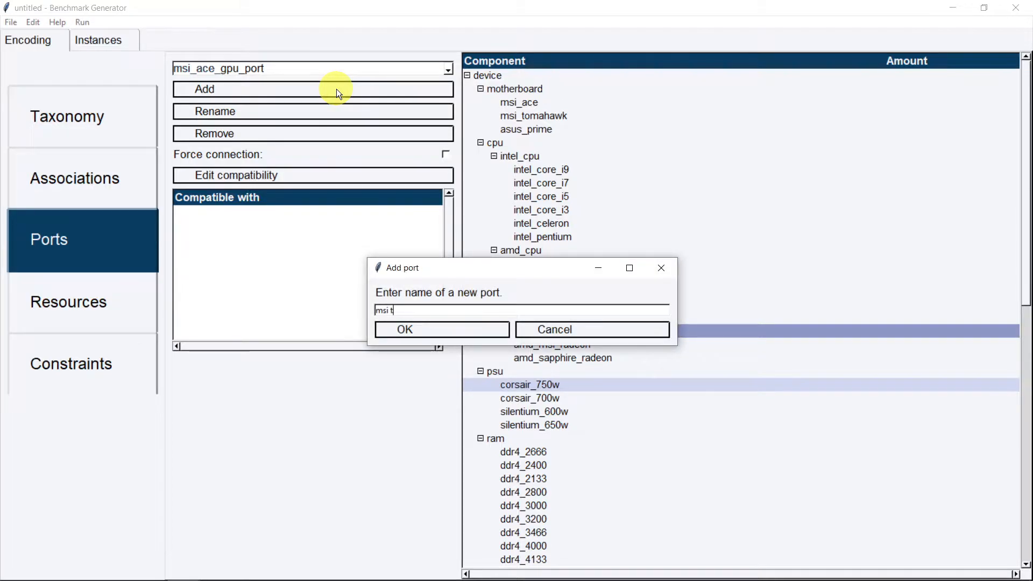
{"action": "type", "text": "omahawk_gpu_port"}
{"action": "key", "text": "Return"}
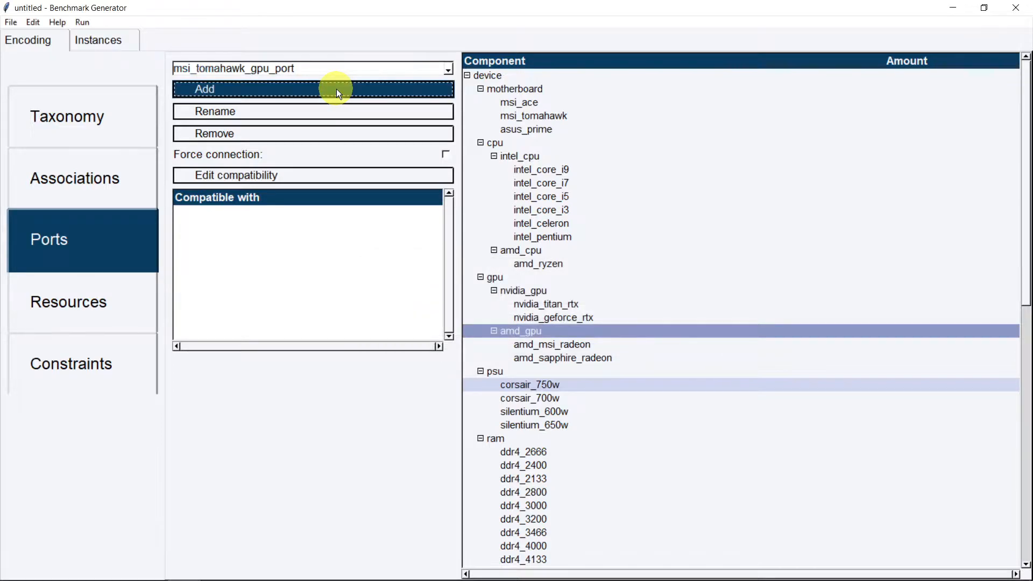
{"action": "left_click", "coordinate": [337, 90]}
{"action": "type", "text": "asus pri"}
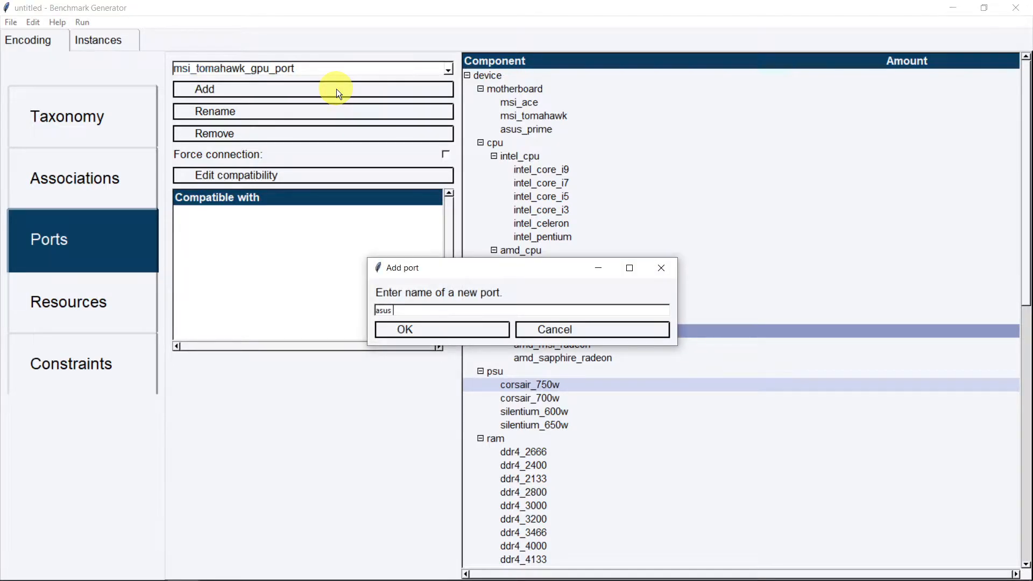
{"action": "type", "text": "me_gpu_port"}
{"action": "key", "text": "Return"}
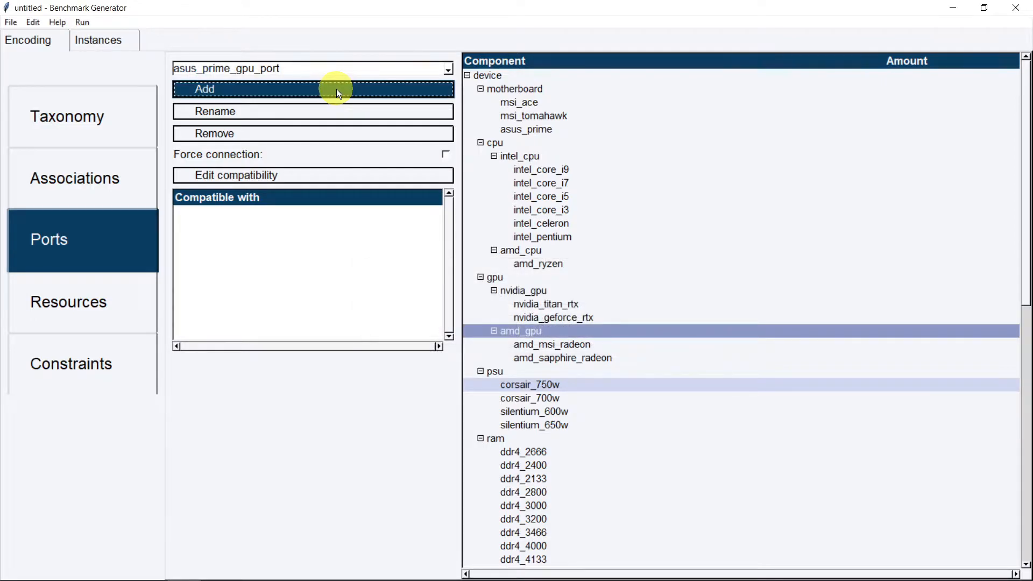
{"action": "left_click", "coordinate": [327, 71]}
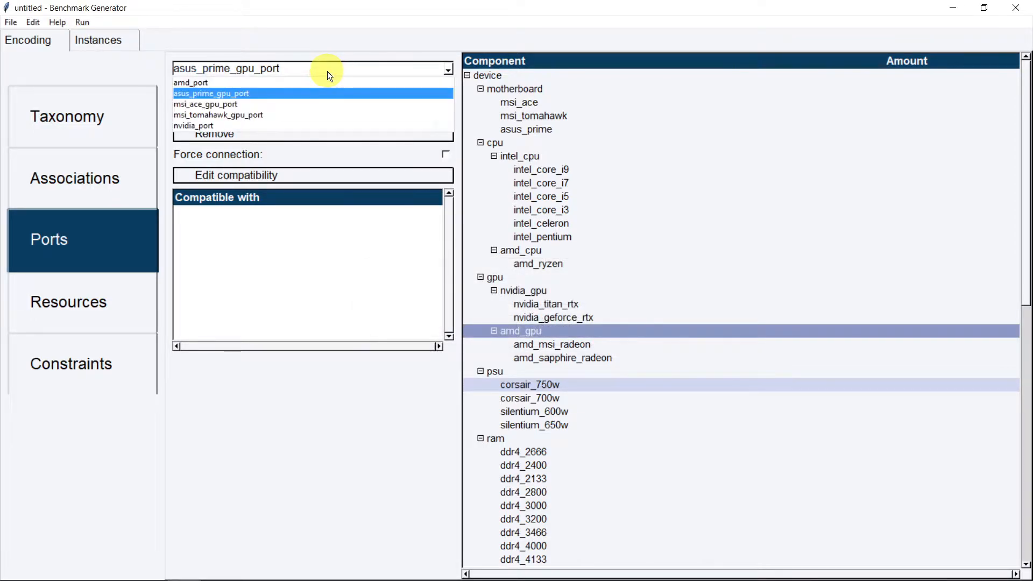
Give msi_ace two msi_ace_gpu_ports and msi_tomahawk two msi_tomahawk_gpu_ports
{"action": "left_click", "coordinate": [302, 103]}
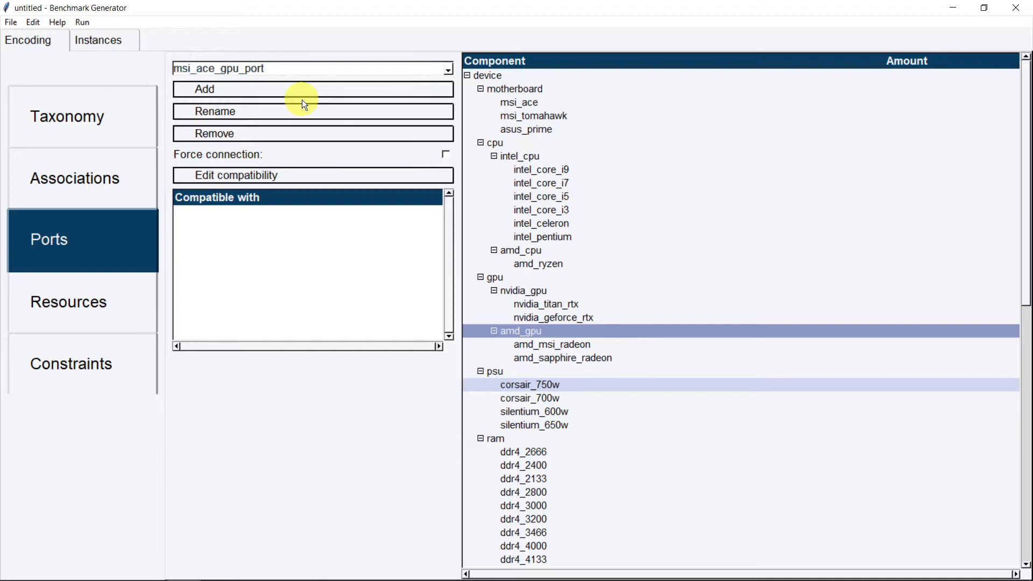
{"action": "left_click", "coordinate": [523, 103]}
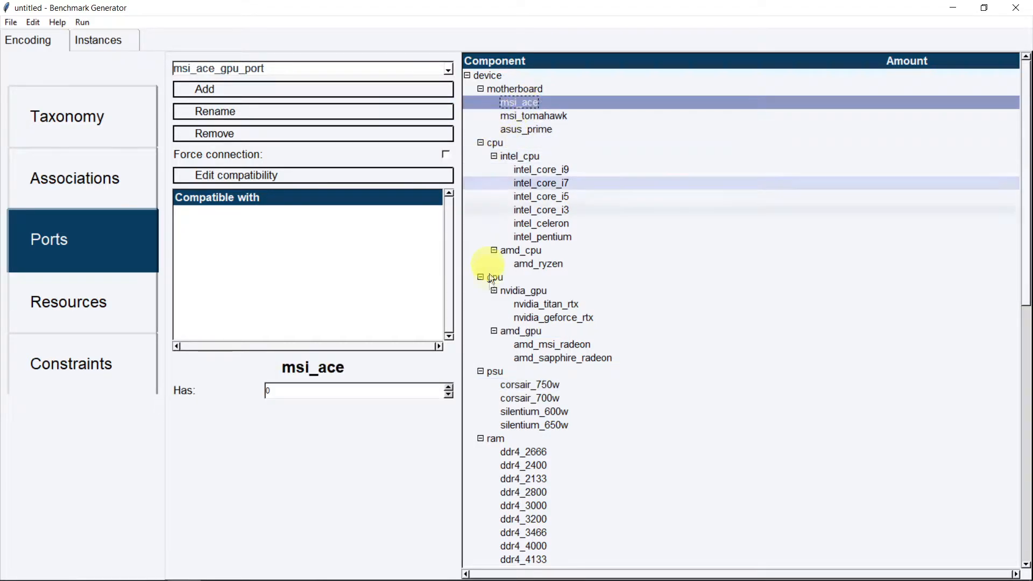
{"action": "double_click", "coordinate": [448, 387]}
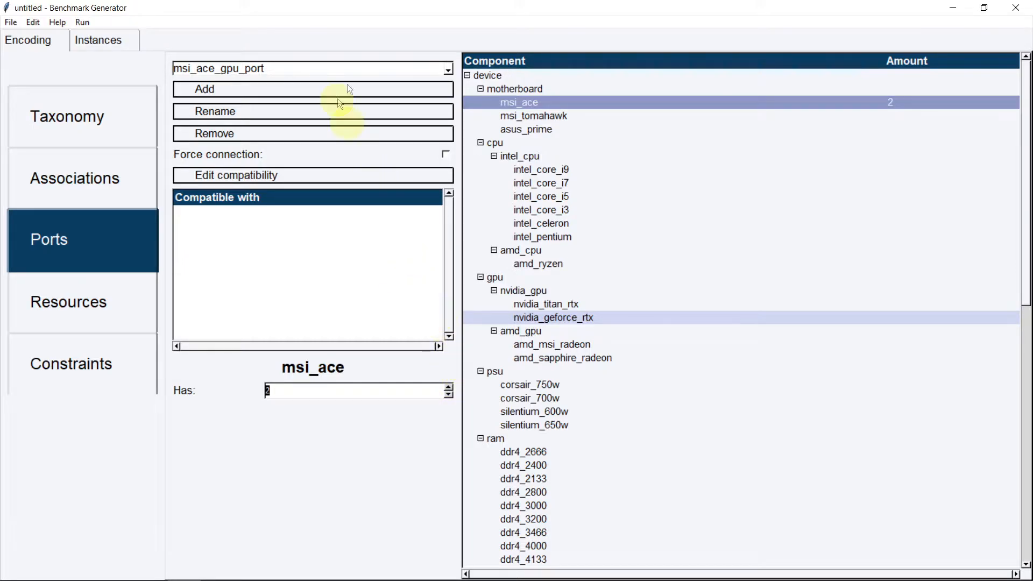
{"action": "left_click", "coordinate": [343, 67]}
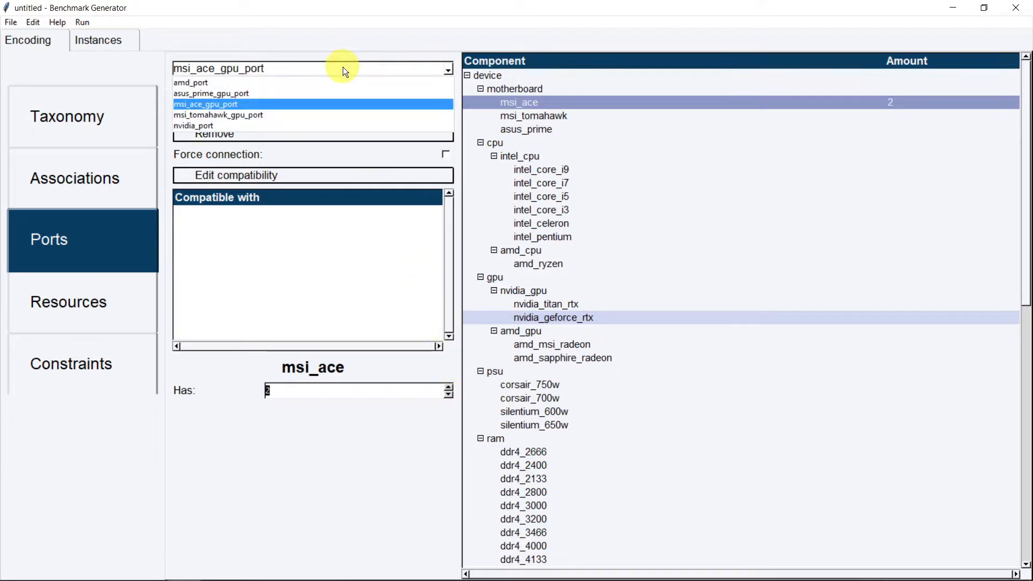
{"action": "left_click", "coordinate": [313, 116]}
{"action": "left_click", "coordinate": [517, 120]}
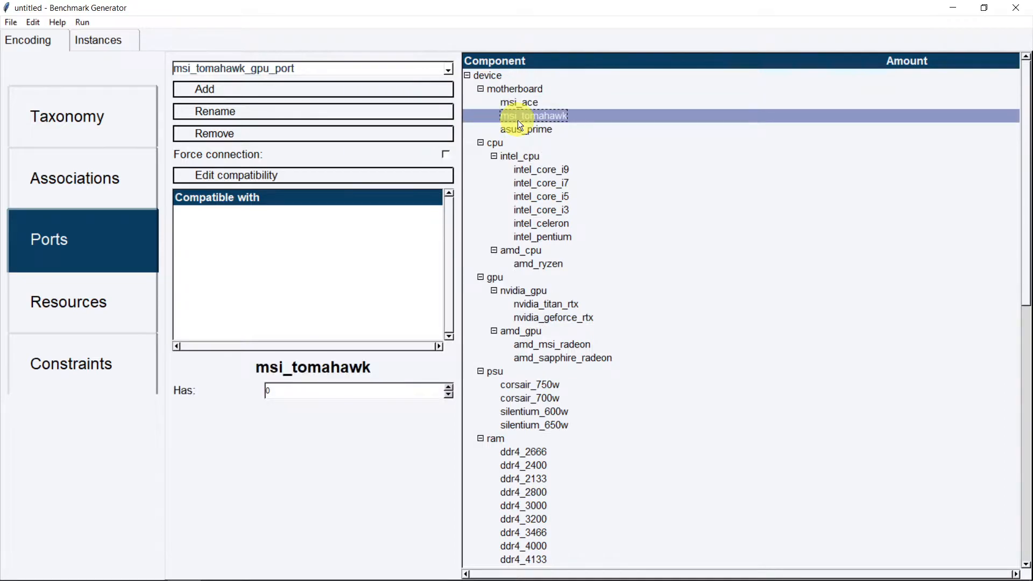
{"action": "left_click", "coordinate": [450, 387]}
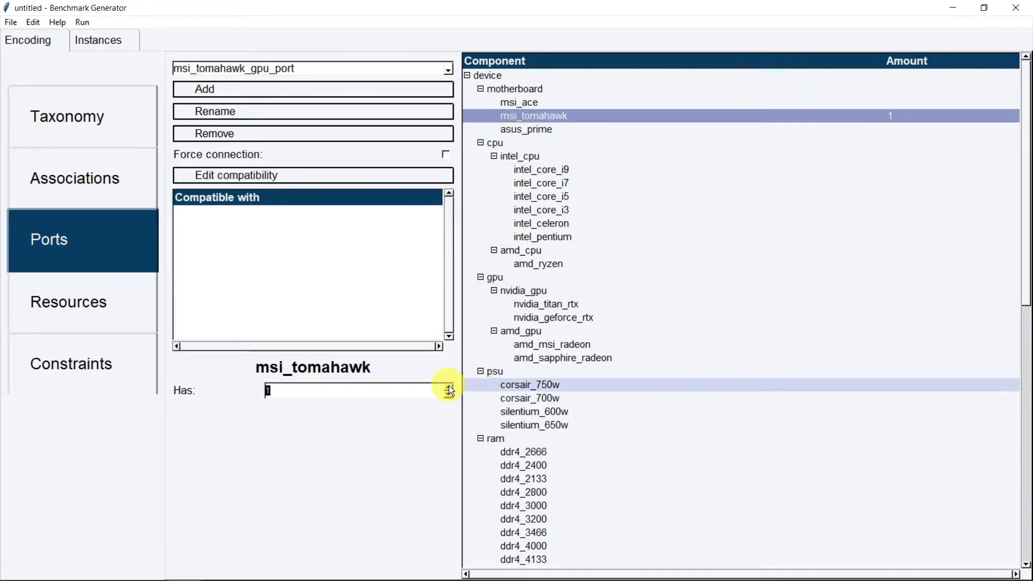
{"action": "left_click", "coordinate": [450, 387]}
Give asus_prime one asus_prime_gpu_port, then open msi_ace_gpu_port's compatibility editor
{"action": "left_click", "coordinate": [333, 68]}
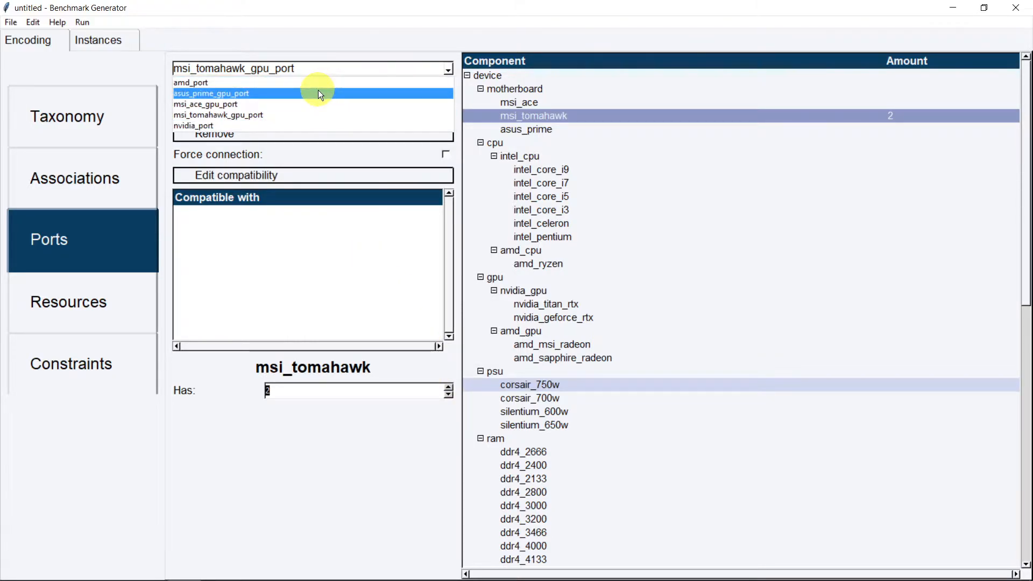
{"action": "left_click", "coordinate": [318, 92]}
{"action": "left_click", "coordinate": [528, 132]}
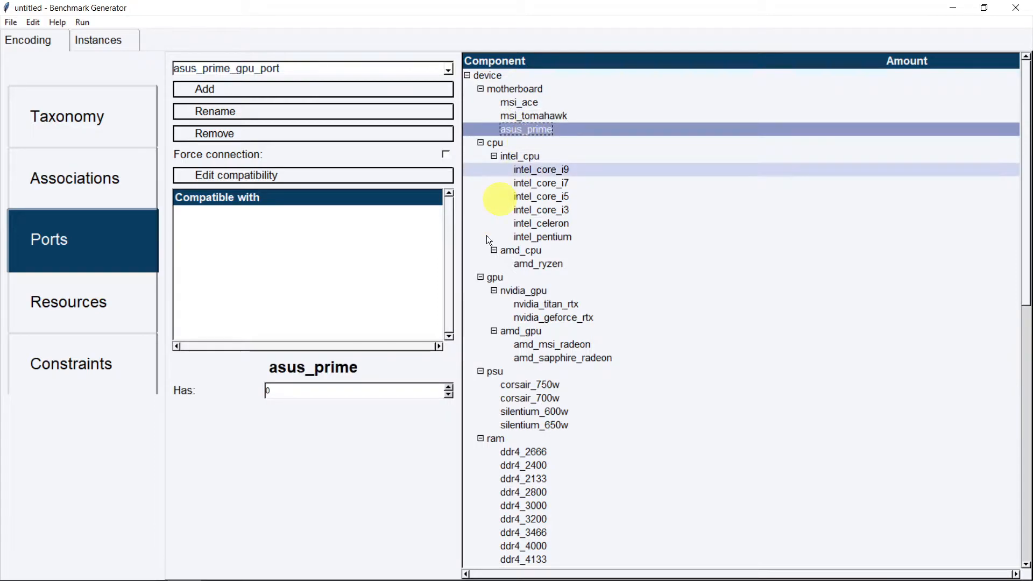
{"action": "left_click", "coordinate": [451, 387]}
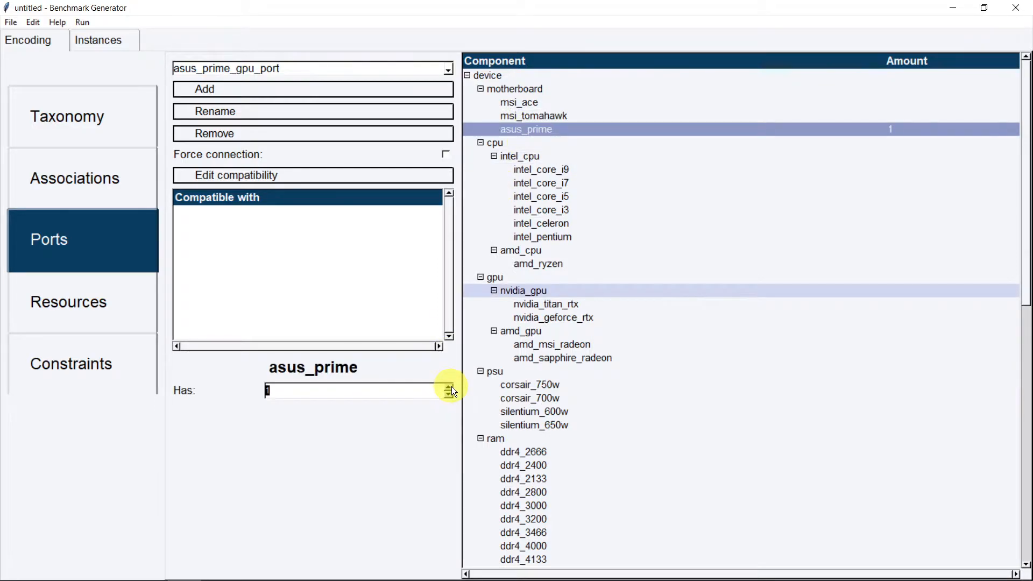
{"action": "left_click", "coordinate": [386, 69]}
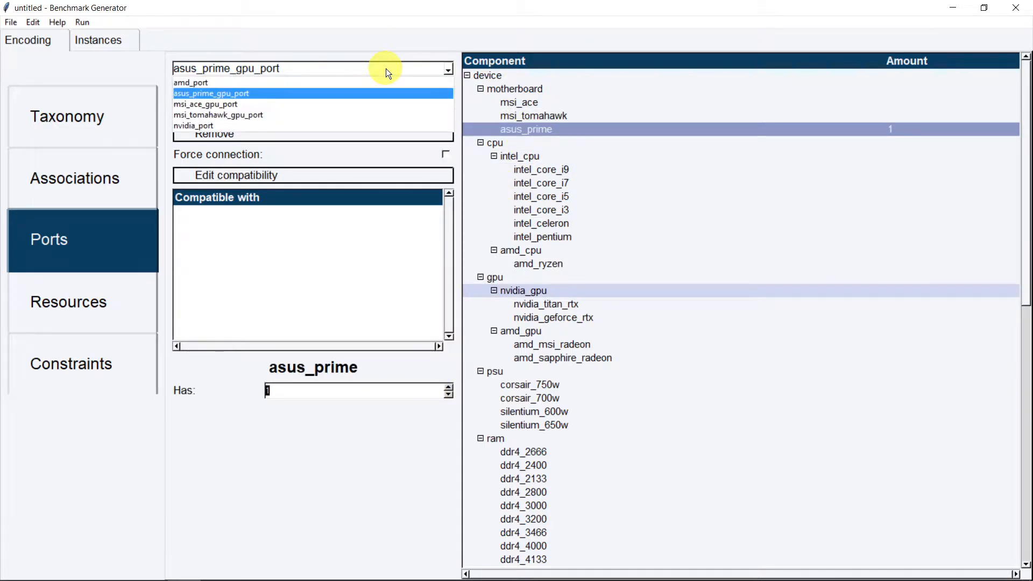
{"action": "left_click", "coordinate": [306, 104]}
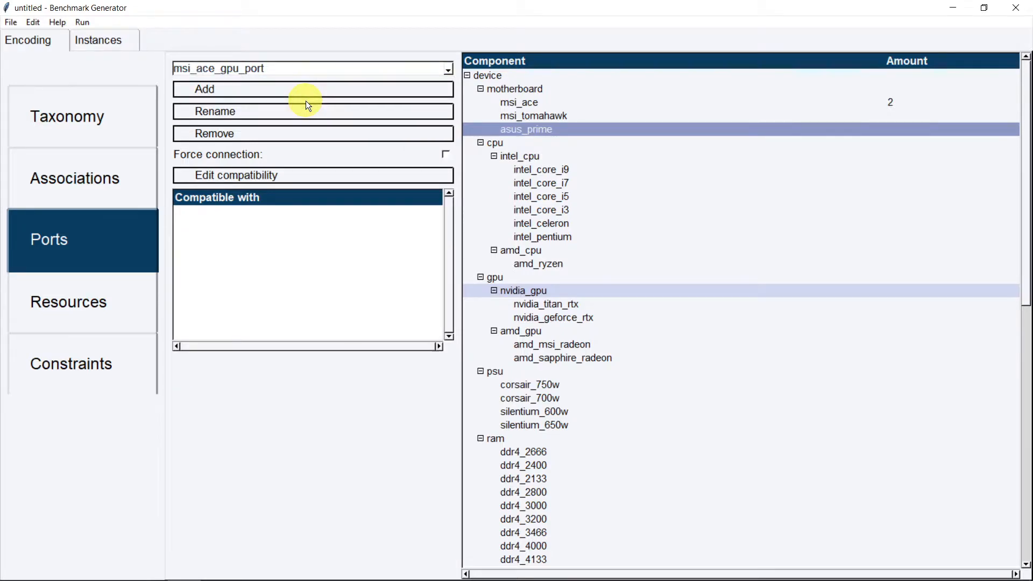
{"action": "left_click", "coordinate": [291, 180]}
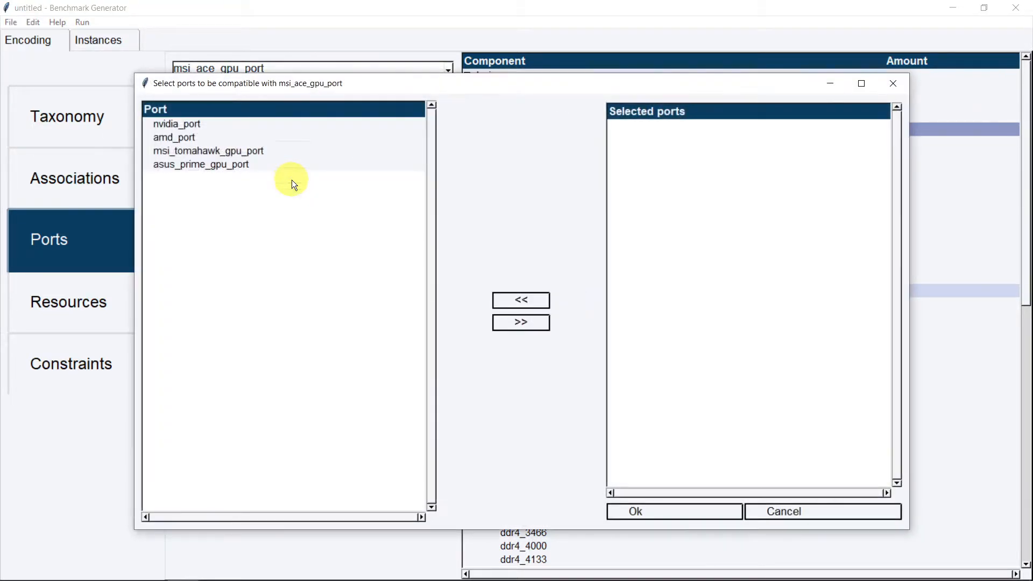
Make nvidia_port the compatible port for msi_ace_gpu_port
{"action": "left_click", "coordinate": [249, 127]}
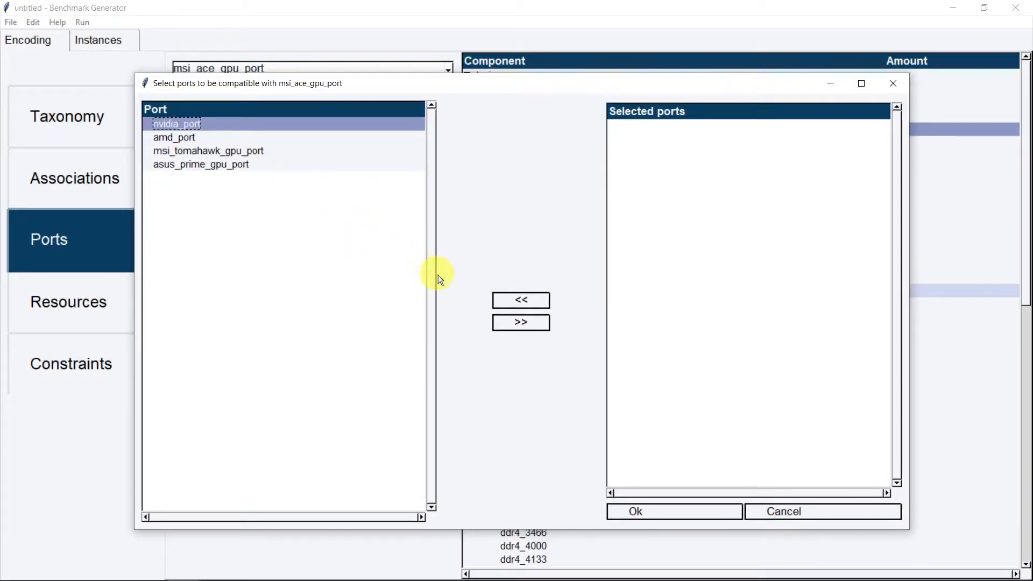
{"action": "left_click", "coordinate": [508, 331]}
{"action": "left_click", "coordinate": [690, 510]}
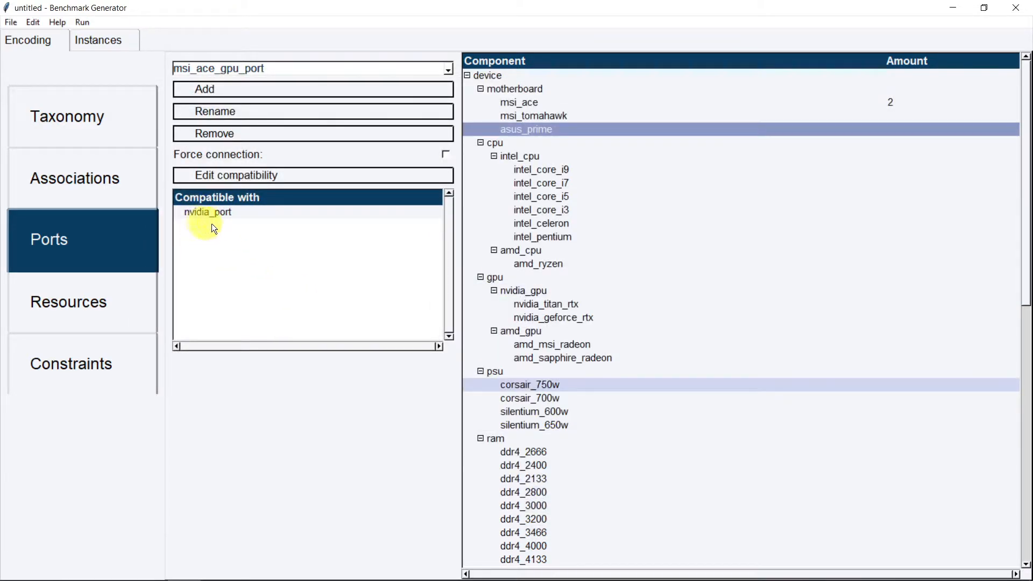
Make msi_tomahawk_gpu_port compatible with nvidia_port and amd_port
{"action": "left_click", "coordinate": [304, 69]}
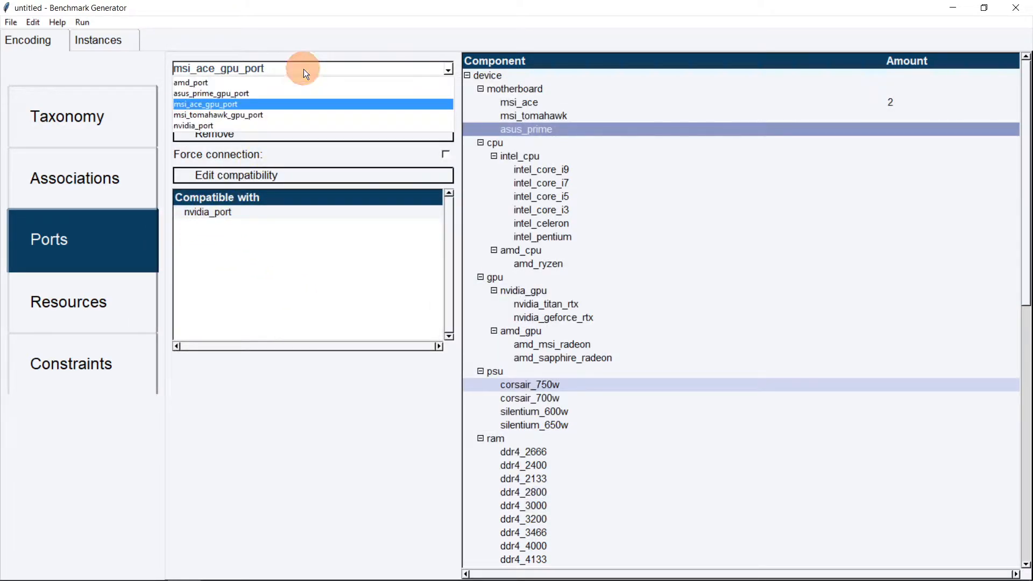
{"action": "left_click", "coordinate": [281, 114]}
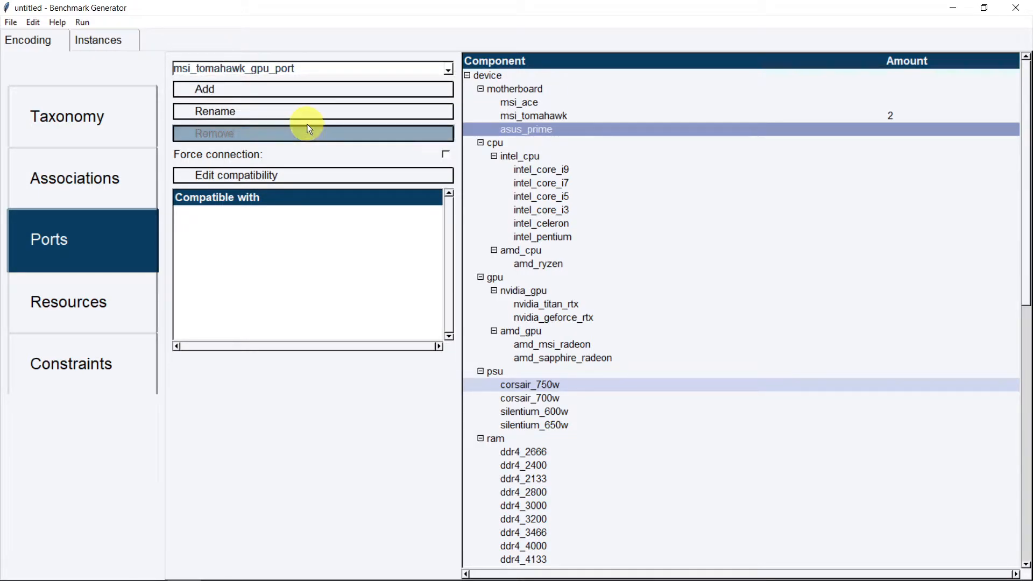
{"action": "left_click", "coordinate": [346, 179]}
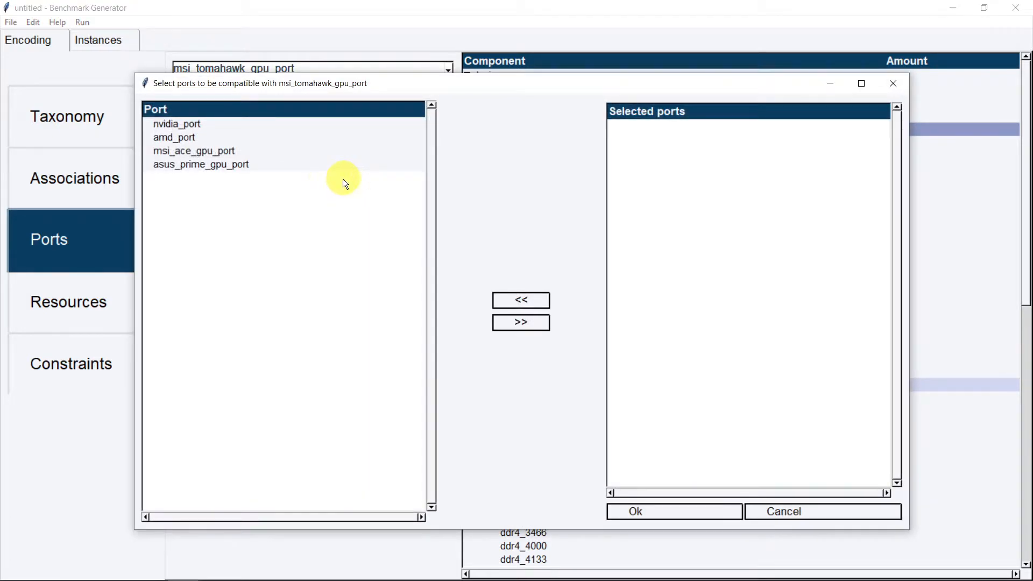
{"action": "left_click", "coordinate": [246, 130]}
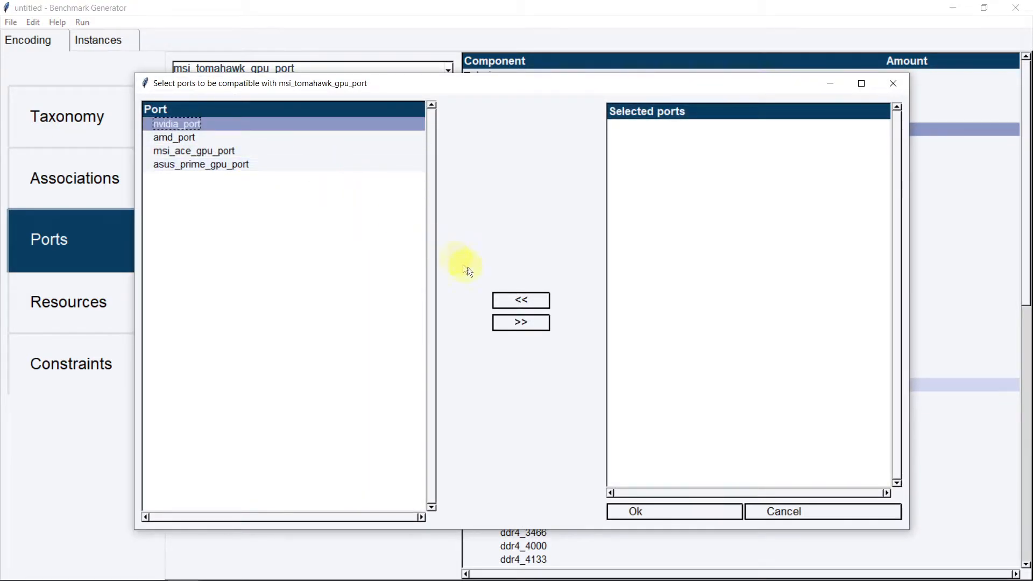
{"action": "left_click", "coordinate": [533, 322]}
{"action": "left_click", "coordinate": [251, 124]}
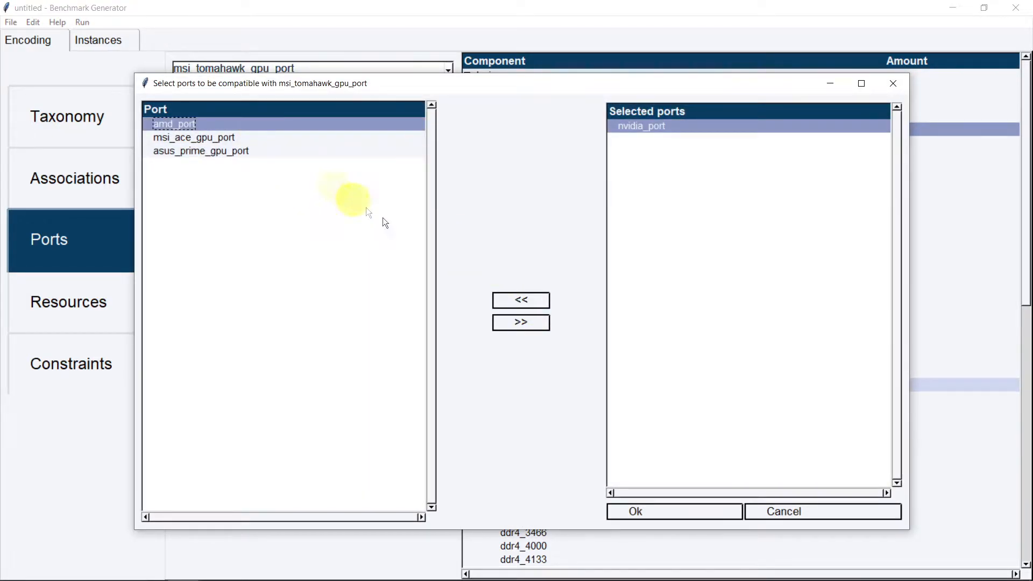
{"action": "left_click", "coordinate": [530, 321]}
{"action": "left_click", "coordinate": [698, 511]}
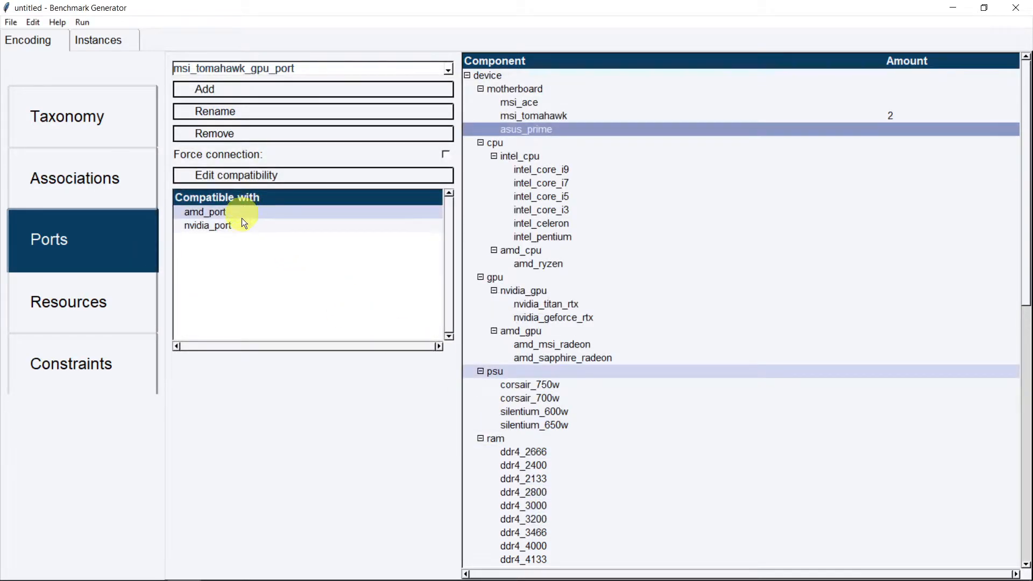
Make amd_port the only compatible port for asus_prime_gpu_port
{"action": "left_click", "coordinate": [364, 71]}
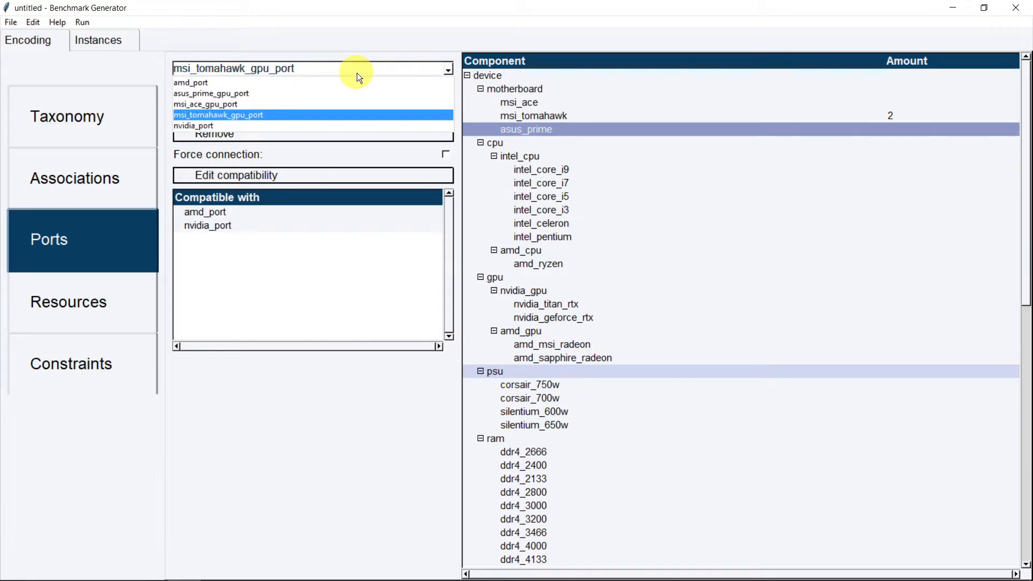
{"action": "left_click", "coordinate": [320, 95]}
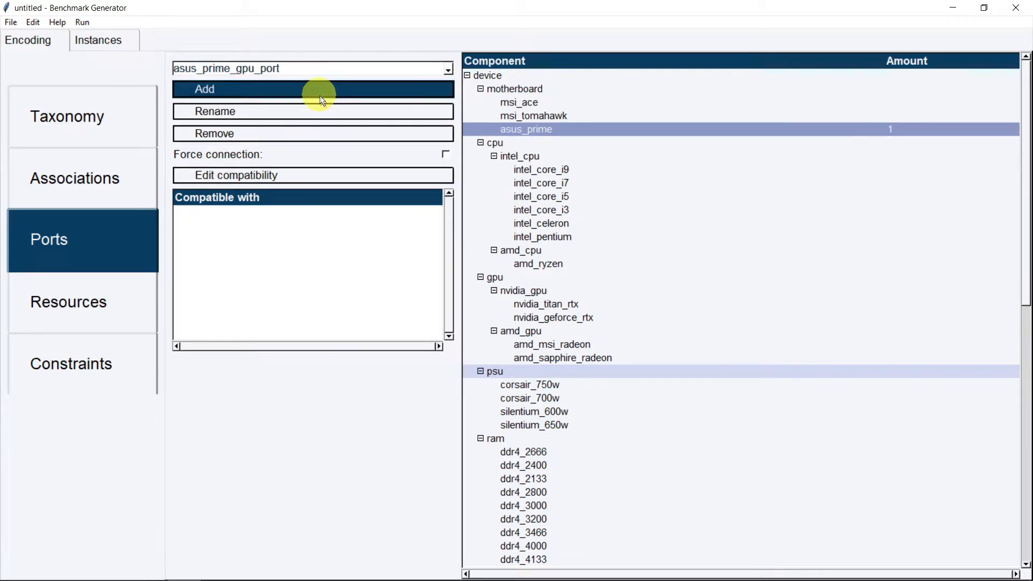
{"action": "left_click", "coordinate": [307, 177]}
{"action": "left_click", "coordinate": [264, 139]}
{"action": "left_click", "coordinate": [523, 322]}
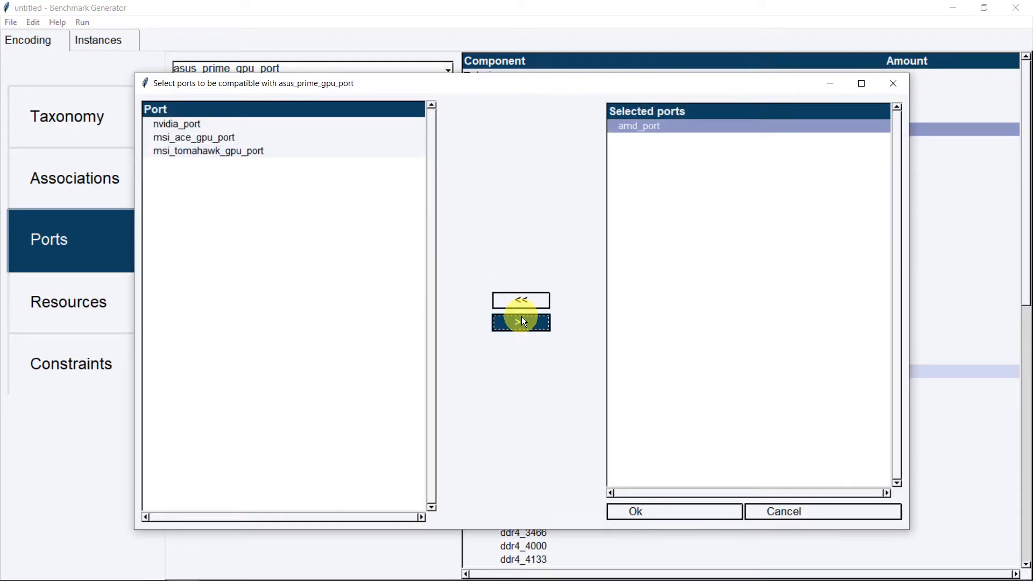
{"action": "left_click", "coordinate": [680, 512]}
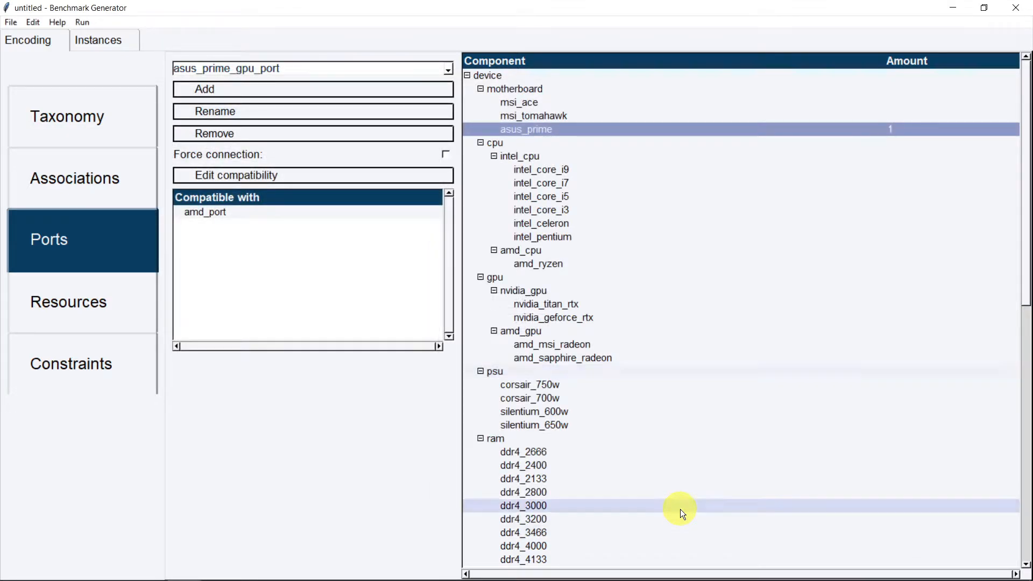
Review amd_port and nvidia_port, then enable Force connection on nvidia_port
{"action": "left_click", "coordinate": [297, 64]}
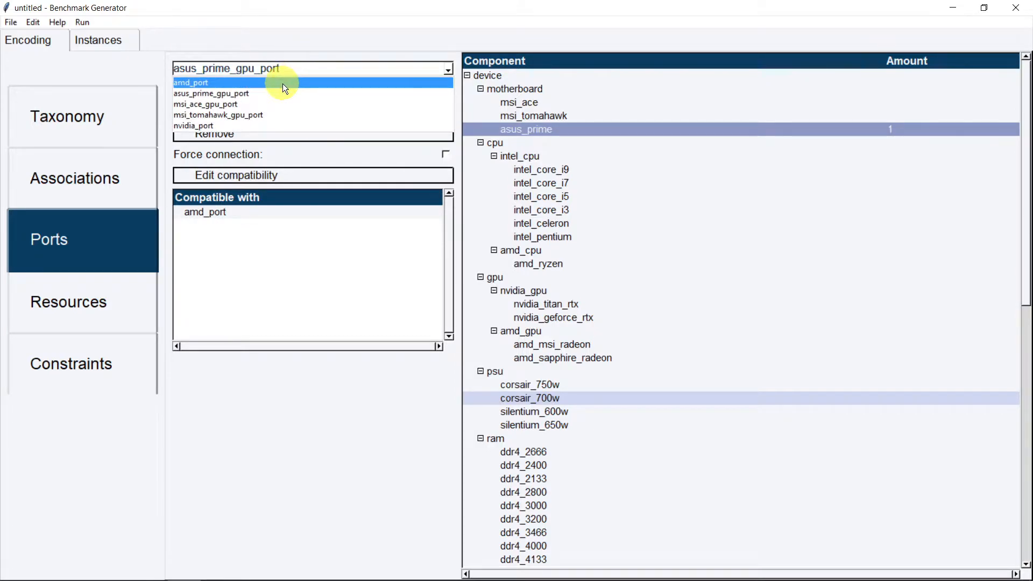
{"action": "left_click", "coordinate": [283, 83]}
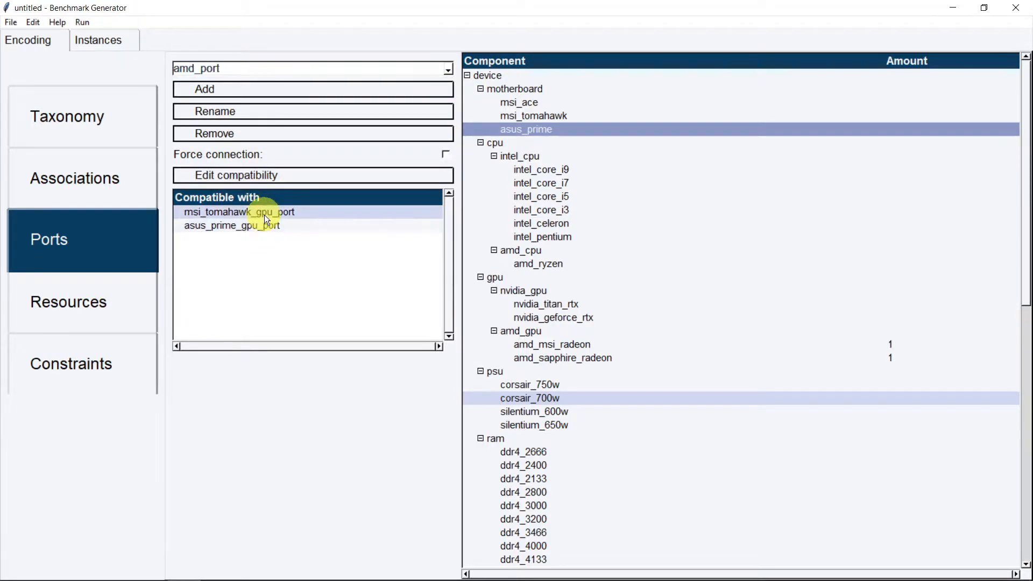
{"action": "left_click", "coordinate": [296, 66]}
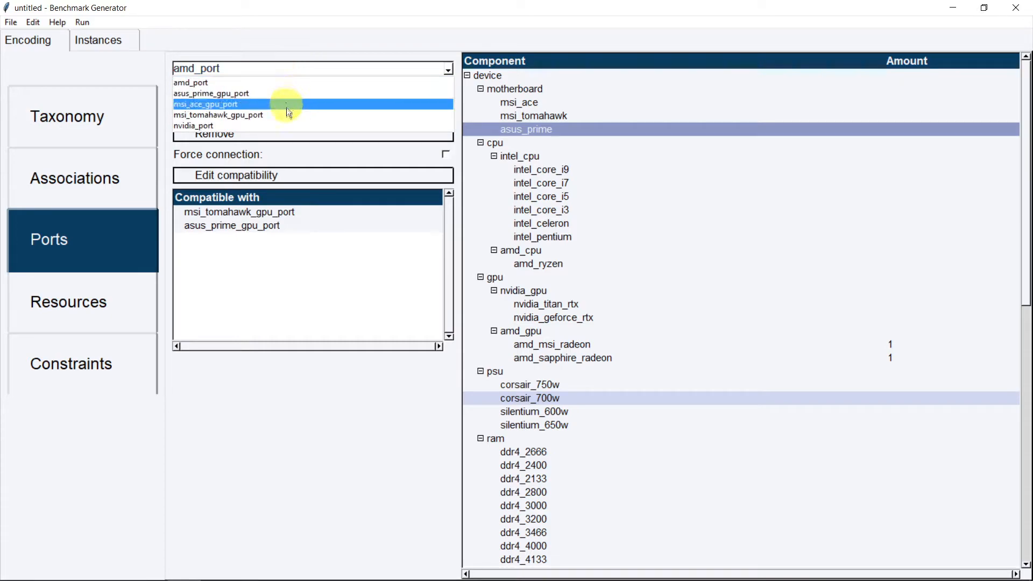
{"action": "left_click", "coordinate": [281, 125]}
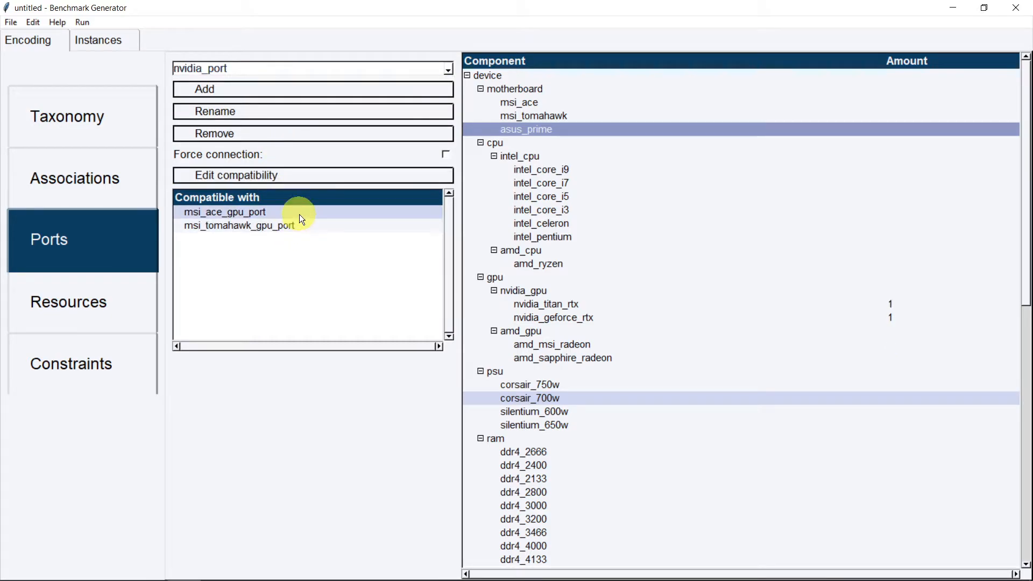
{"action": "left_click", "coordinate": [331, 70]}
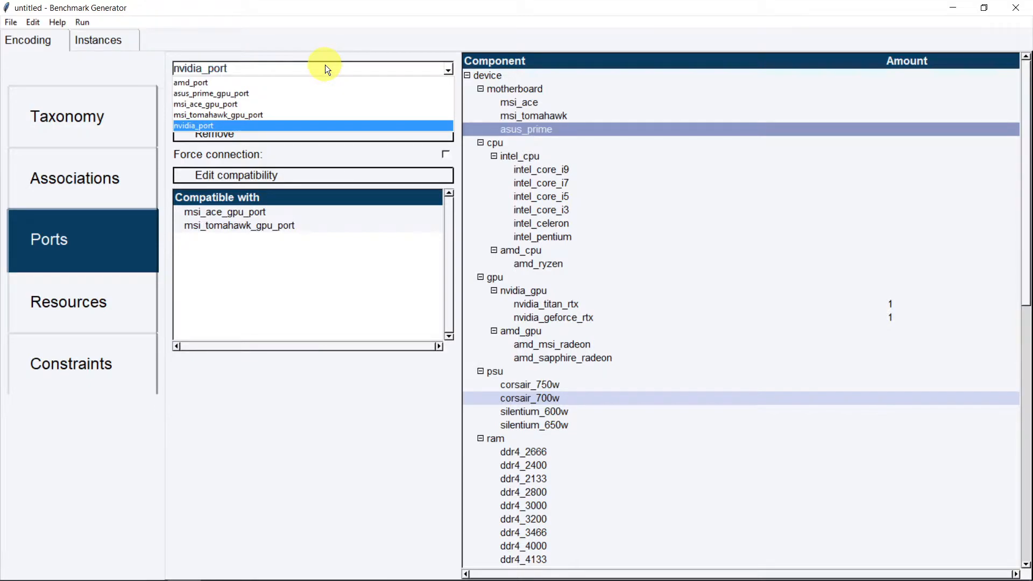
{"action": "left_click", "coordinate": [326, 65]}
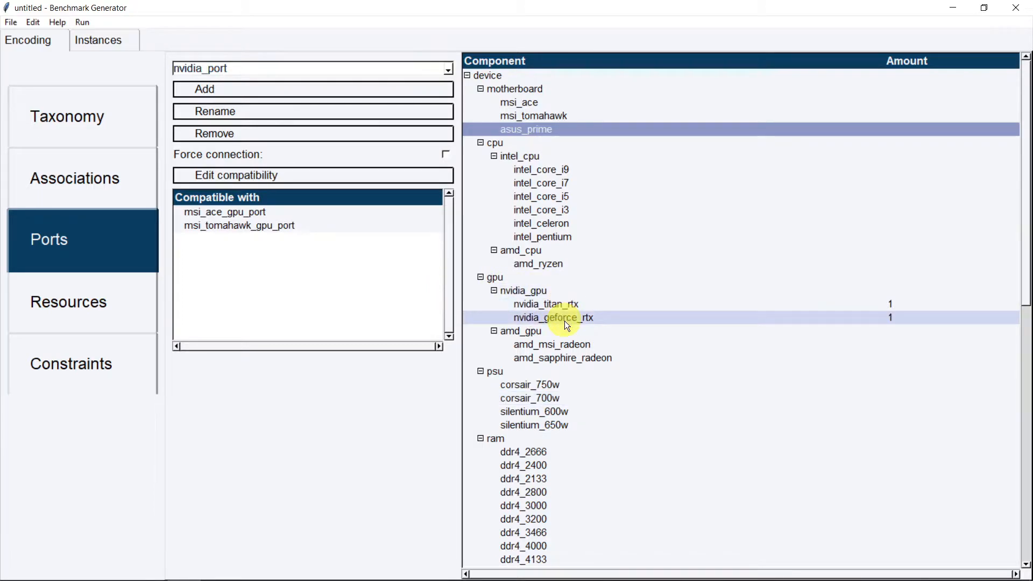
{"action": "left_click", "coordinate": [446, 156]}
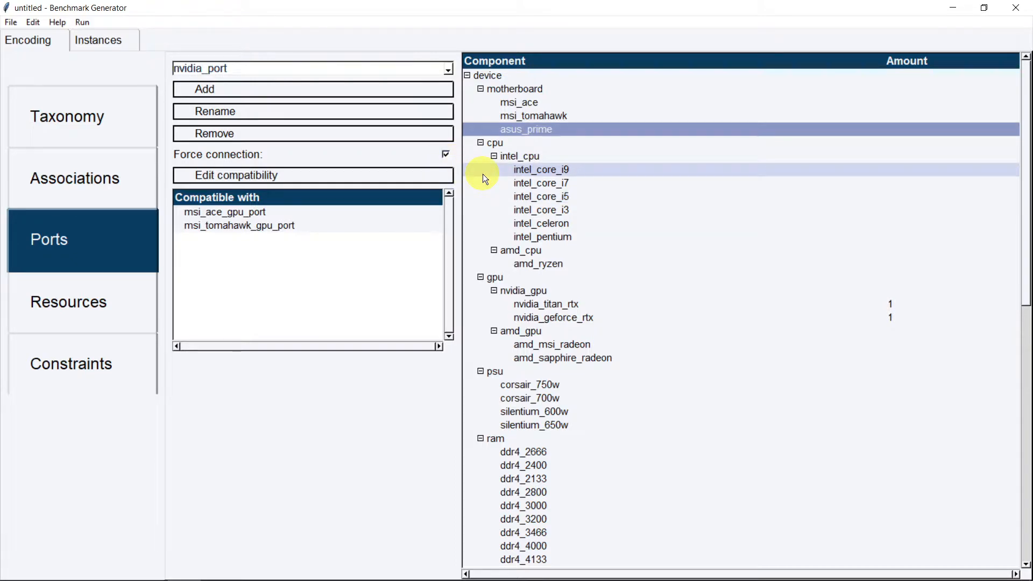
Enable Force connection on amd_port as well and go to Resources
{"action": "left_click", "coordinate": [400, 74]}
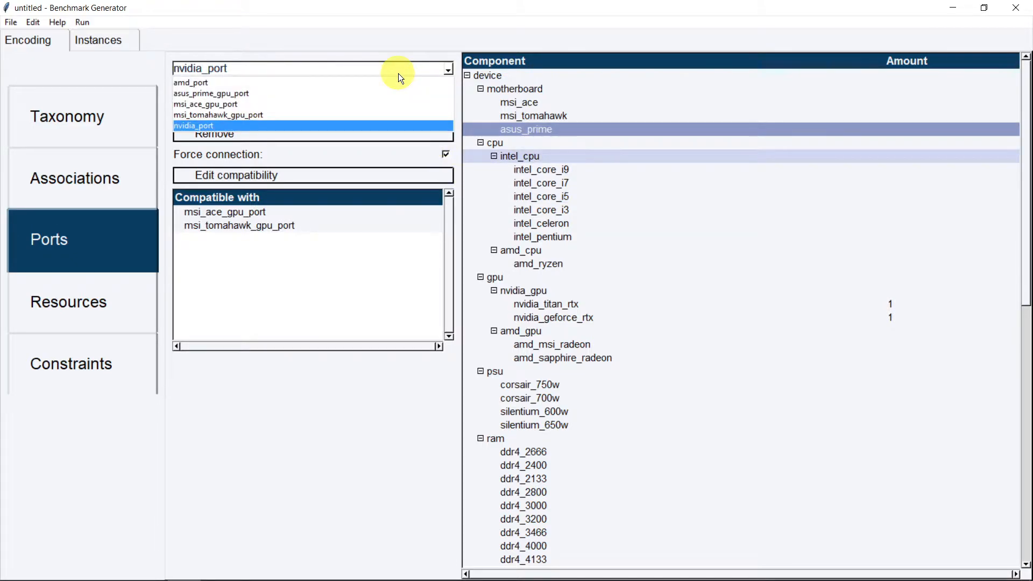
{"action": "left_click", "coordinate": [396, 81]}
{"action": "left_click", "coordinate": [446, 156]}
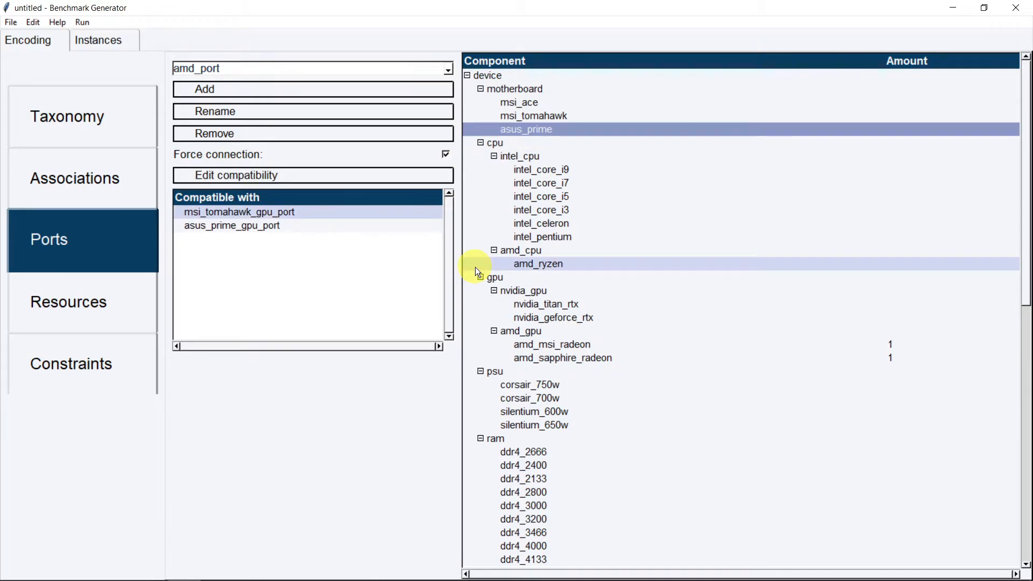
{"action": "left_click", "coordinate": [113, 311]}
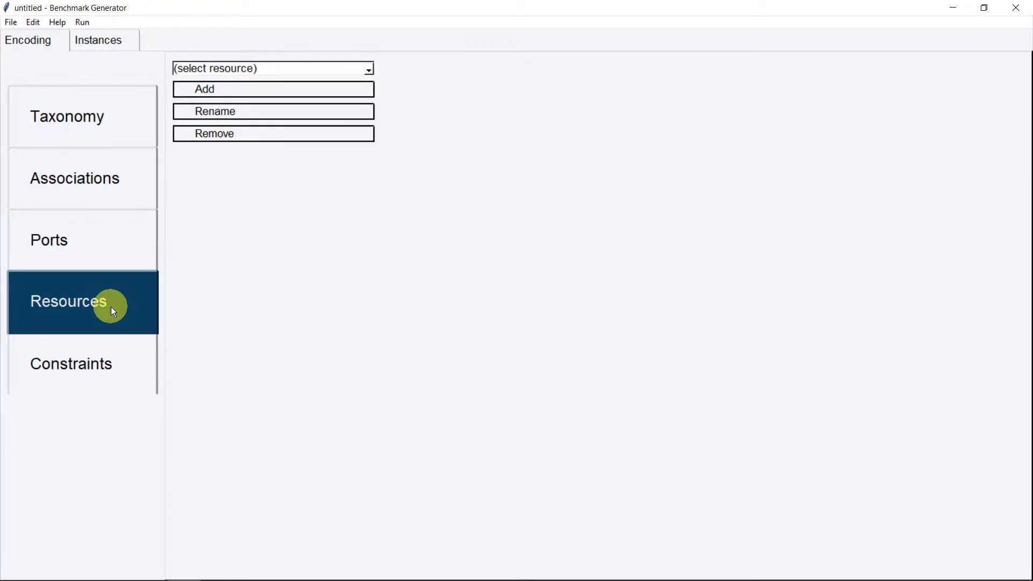
Create a test resource_a, rename it to resource_b, then remove it
{"action": "left_click", "coordinate": [290, 89]}
{"action": "type", "text": "re"}
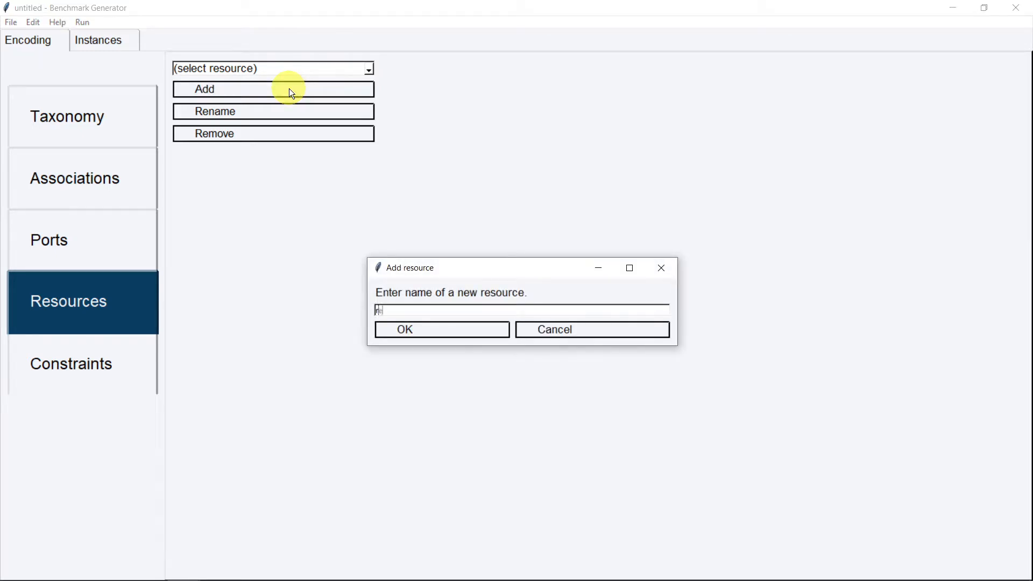
{"action": "type", "text": "source_a"}
{"action": "key", "text": "Return"}
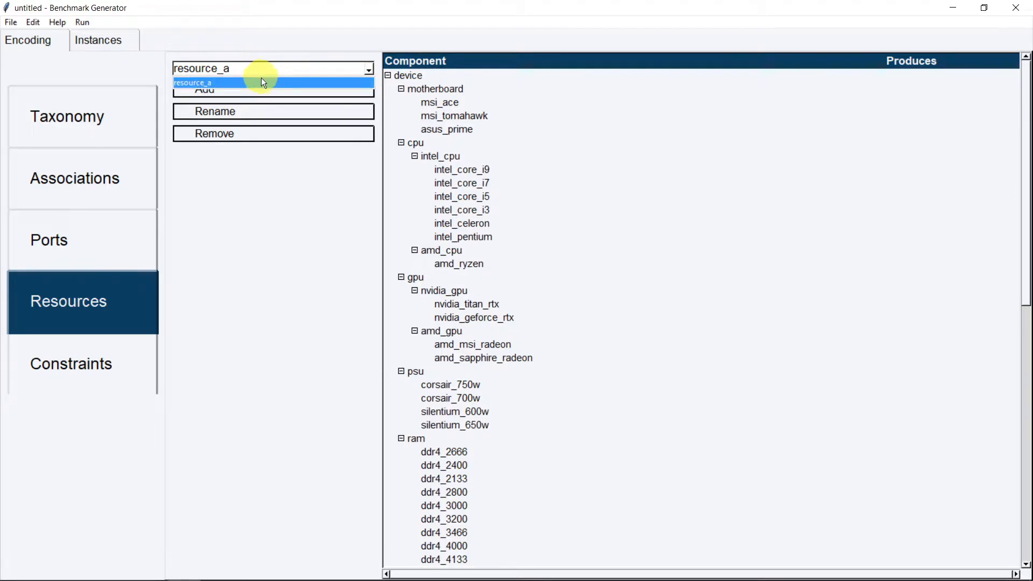
{"action": "left_click", "coordinate": [243, 115]}
{"action": "key", "text": "BackSpace"}
{"action": "type", "text": "b"}
{"action": "key", "text": "Return"}
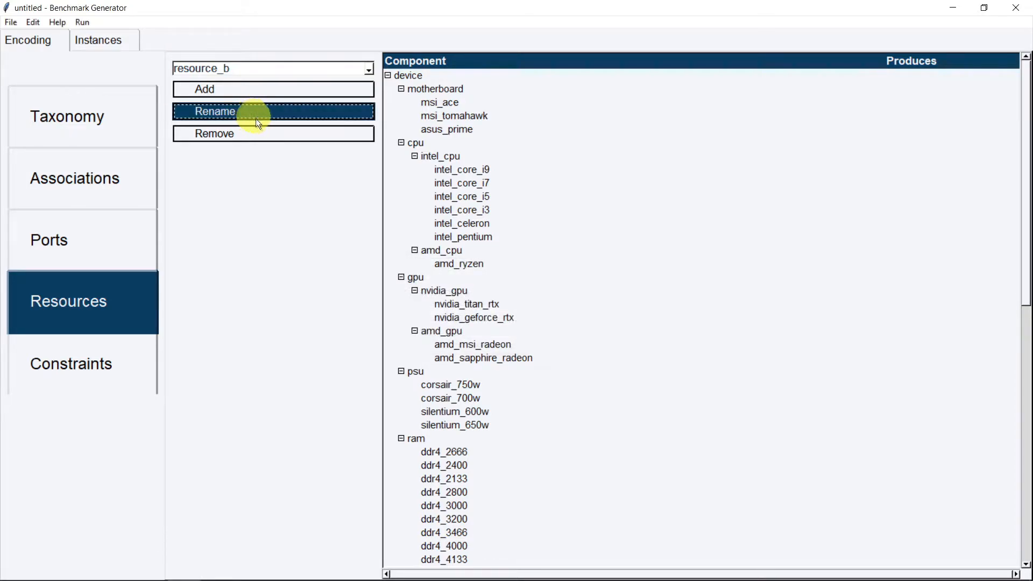
{"action": "left_click", "coordinate": [265, 131]}
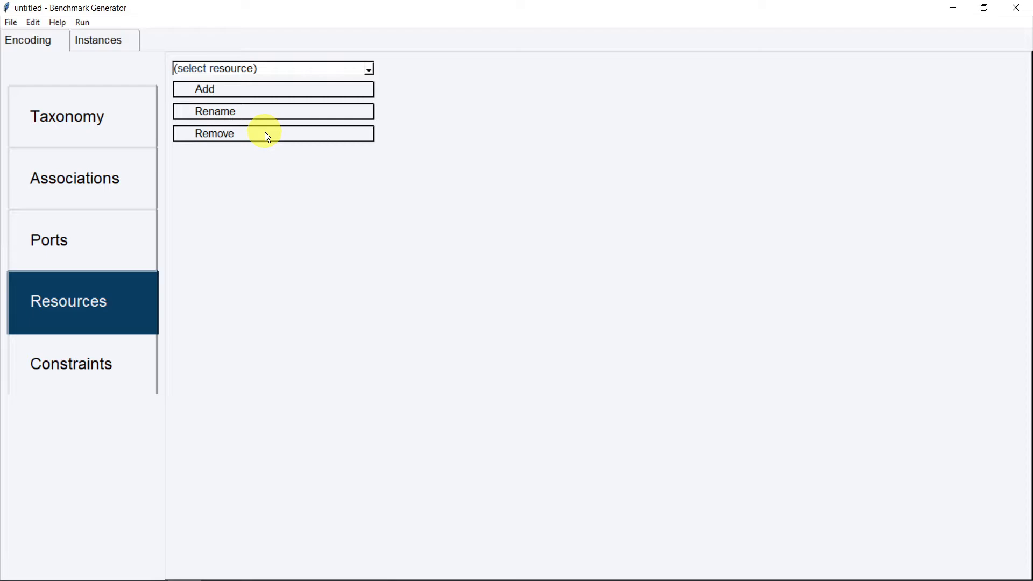
Add a resource named disk_space
{"action": "left_click", "coordinate": [271, 87]}
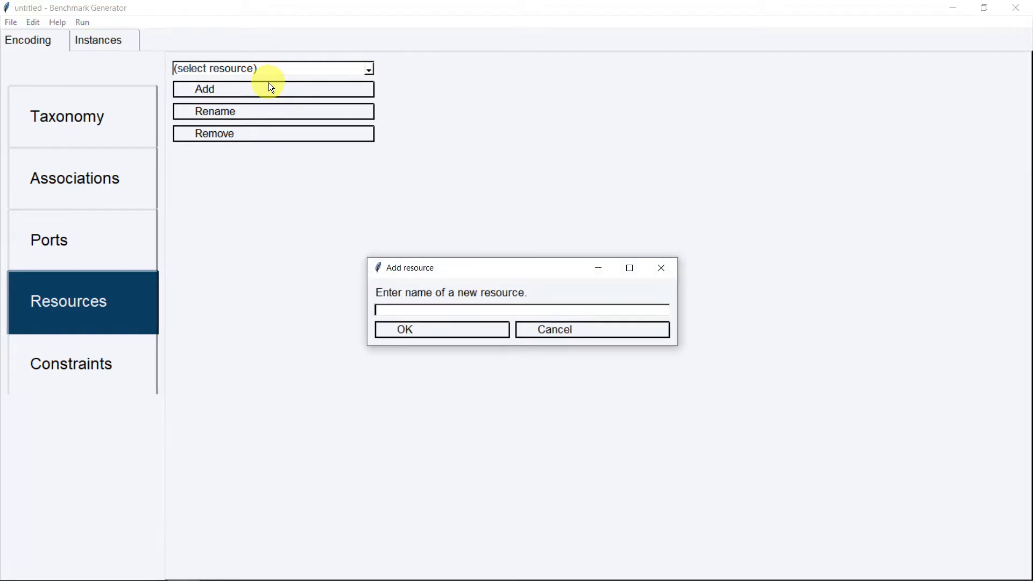
{"action": "type", "text": "disk space"}
{"action": "key", "text": "Return"}
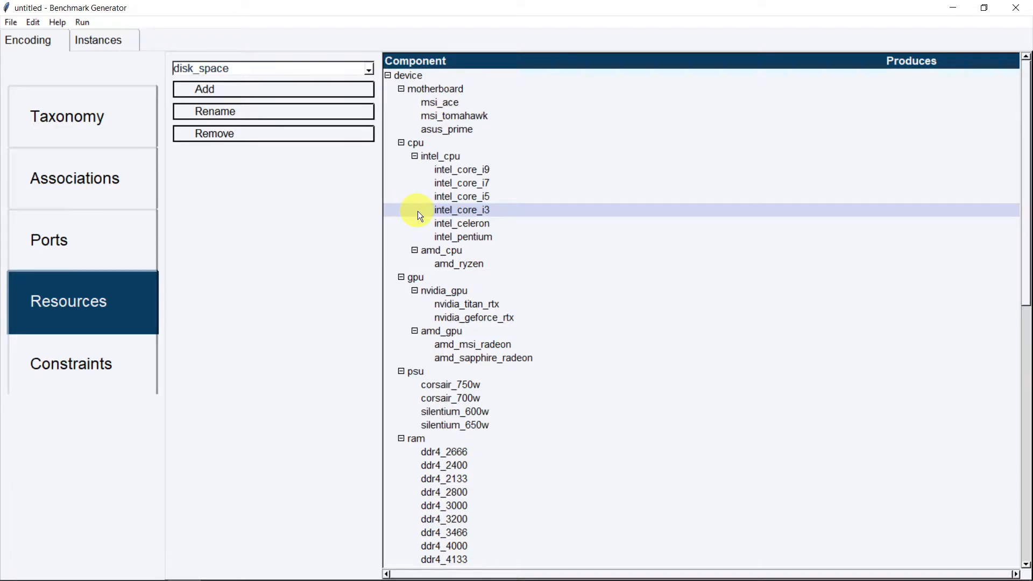
Set disk_space produced by toshiba_p300_2tb to 2000, wd_red_6tb to 6000, wd_purple_2tb to 2000
{"action": "scroll", "coordinate": [420, 211], "scroll_direction": "down", "scroll_amount": 5}
{"action": "scroll", "coordinate": [424, 211], "scroll_direction": "down", "scroll_amount": 2}
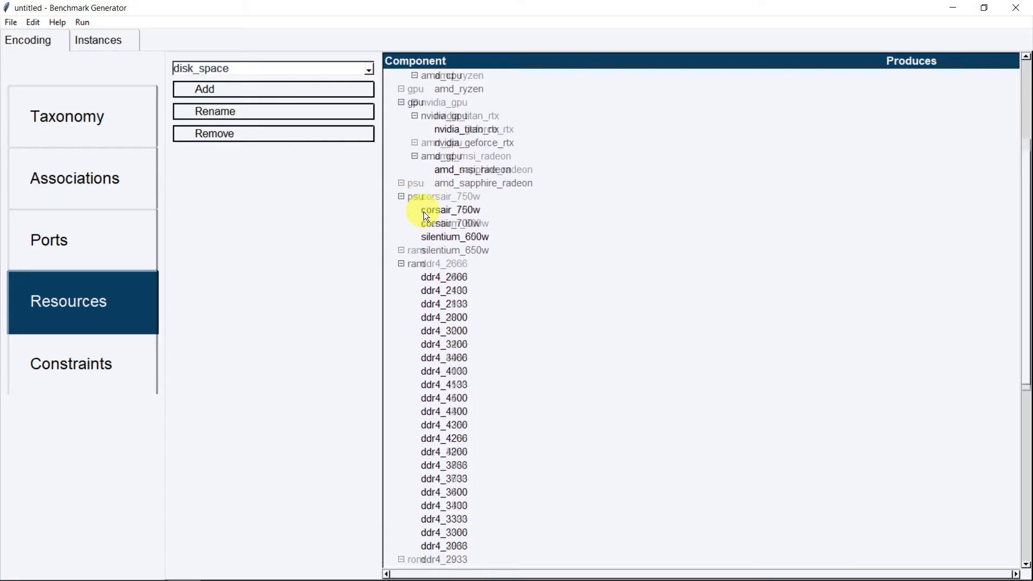
{"action": "left_click", "coordinate": [401, 223]}
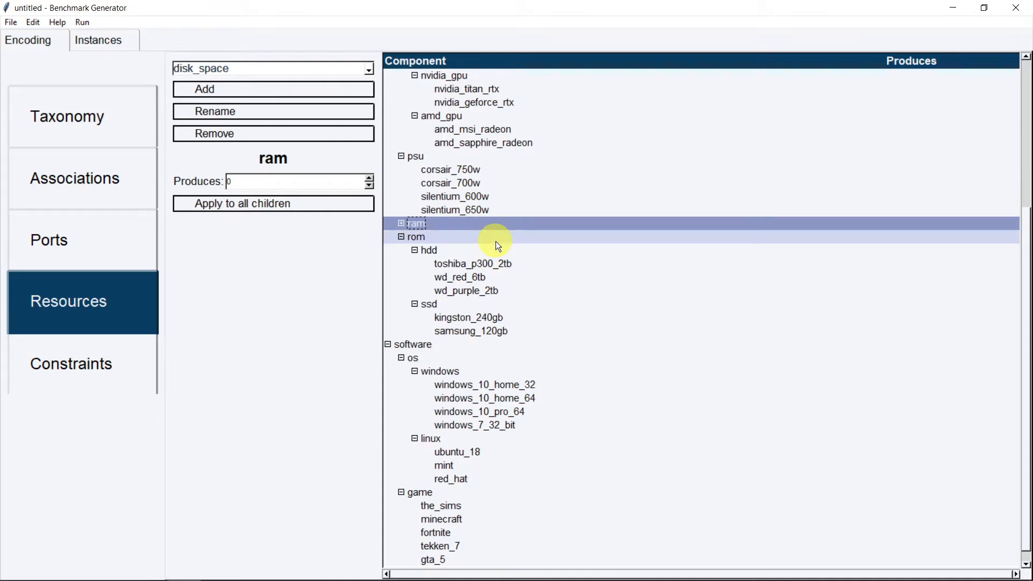
{"action": "left_click", "coordinate": [529, 267]}
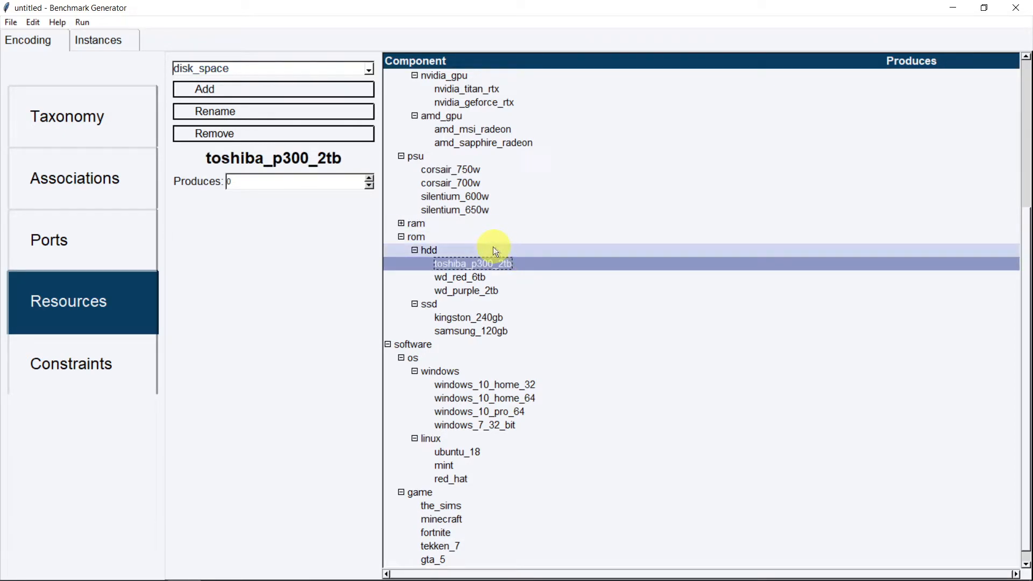
{"action": "left_click_drag", "start_coordinate": [263, 181], "coordinate": [181, 180]}
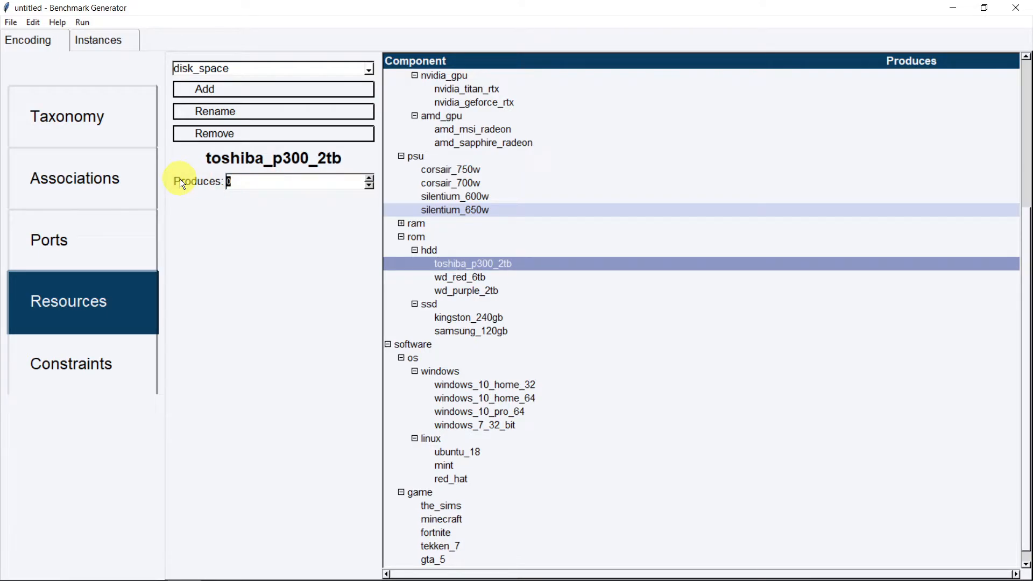
{"action": "key", "text": "BackSpace"}
{"action": "type", "text": "2000"}
{"action": "left_click", "coordinate": [485, 276]}
{"action": "double_click", "coordinate": [272, 181]}
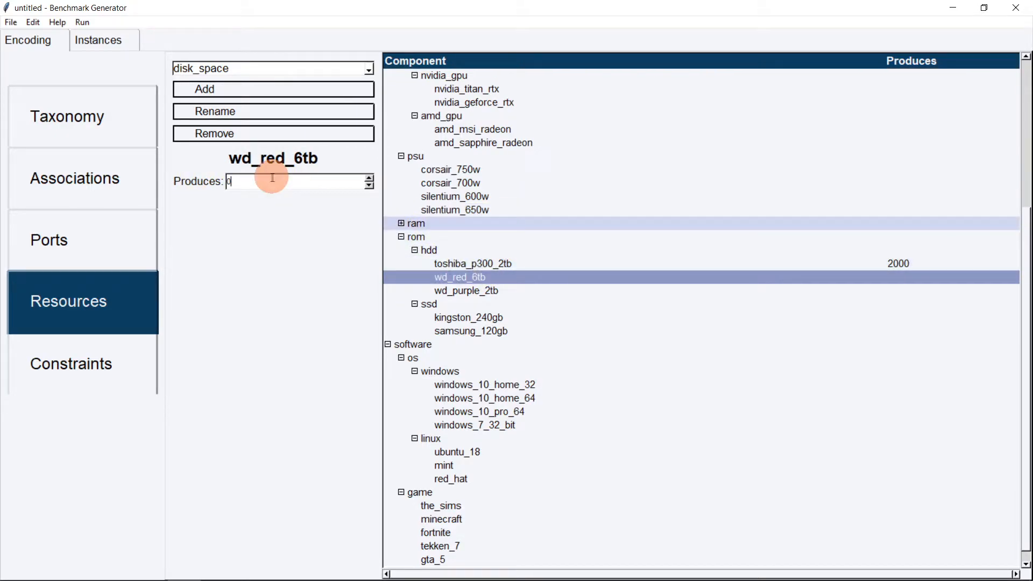
{"action": "type", "text": "6000"}
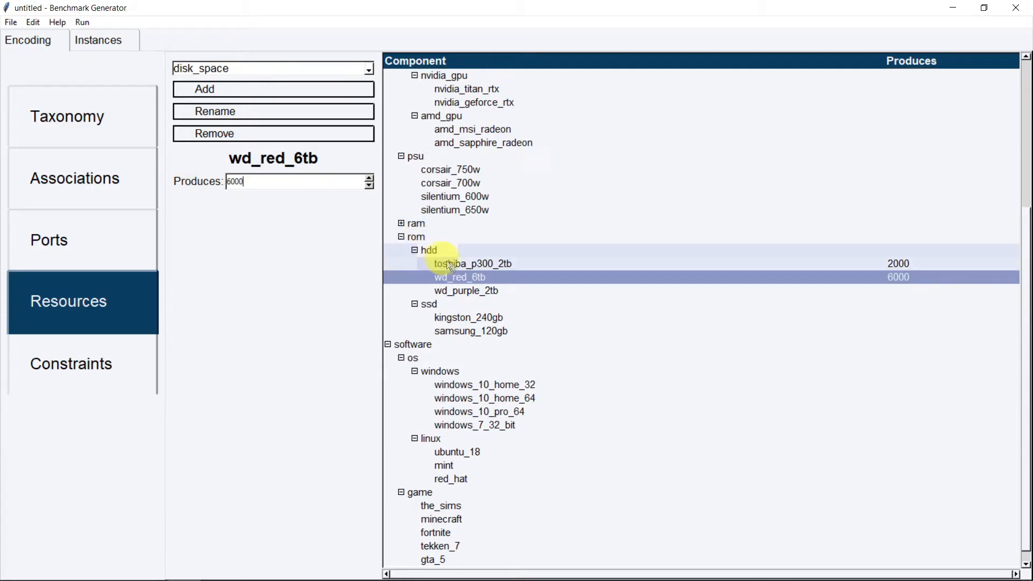
{"action": "left_click", "coordinate": [484, 290]}
{"action": "double_click", "coordinate": [265, 181]}
{"action": "type", "text": "2000"}
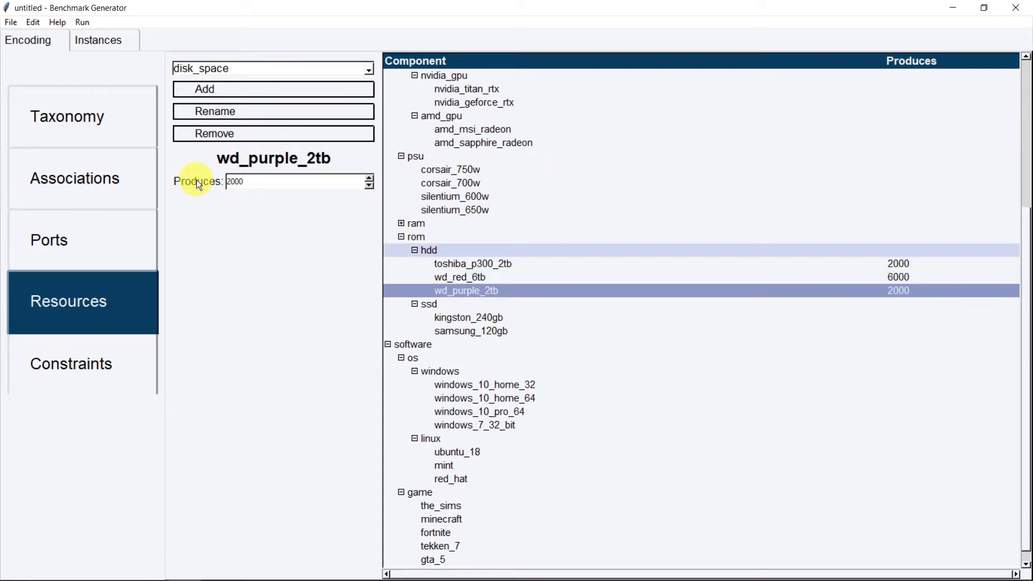
Set disk_space produced by kingston_240gb to 240 and samsung_120gb to 120
{"action": "left_click", "coordinate": [476, 318]}
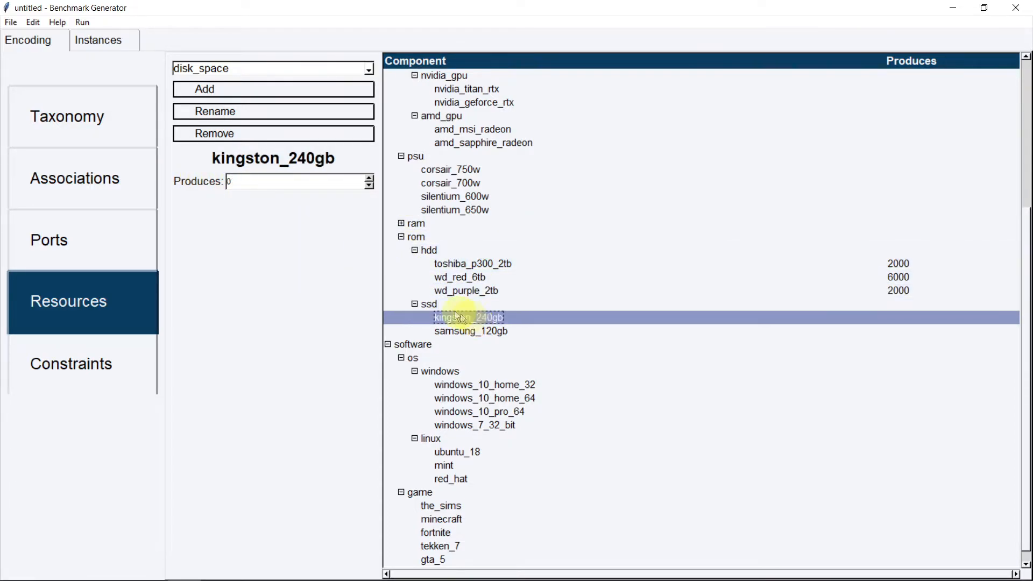
{"action": "double_click", "coordinate": [261, 178]}
{"action": "type", "text": "240"}
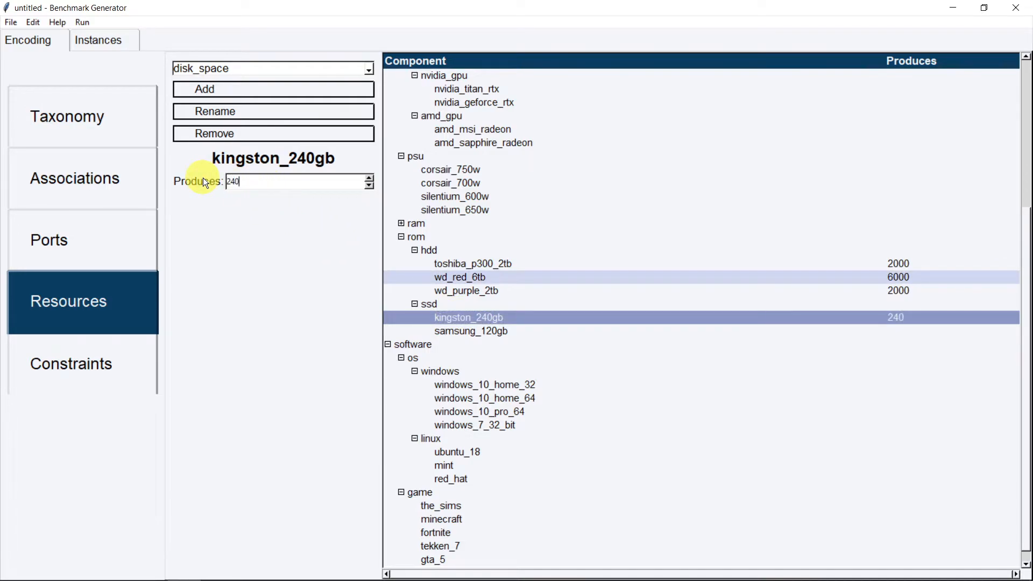
{"action": "left_click", "coordinate": [472, 332]}
{"action": "double_click", "coordinate": [197, 180]}
{"action": "type", "text": "120"}
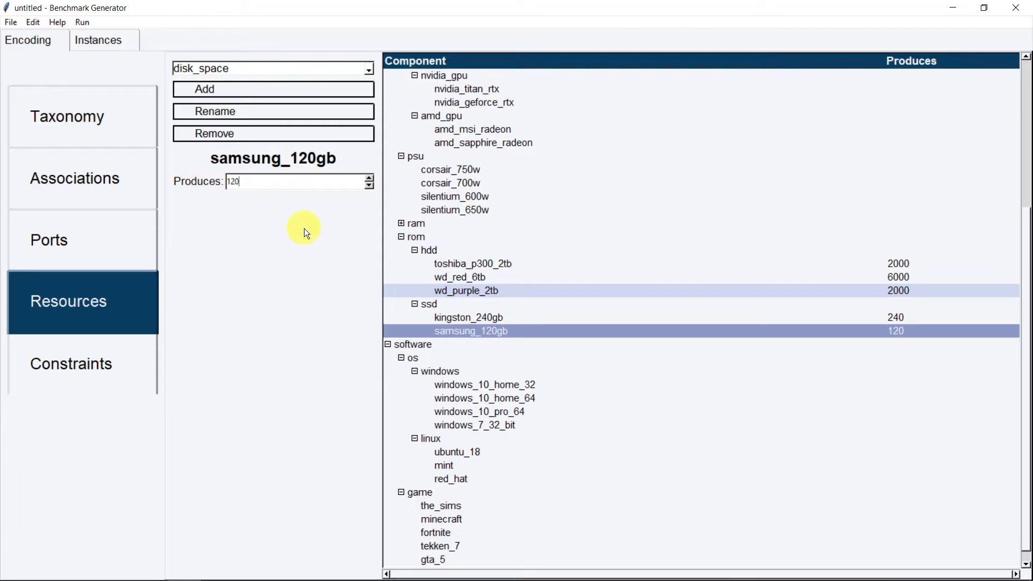
{"action": "left_click", "coordinate": [465, 374]}
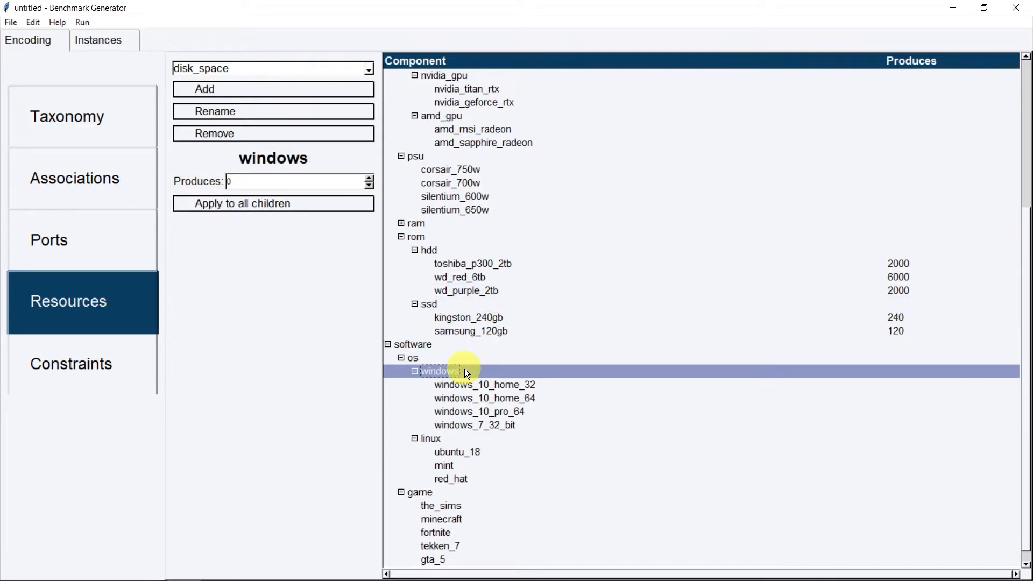
Give all Windows versions a disk_space value of -40
{"action": "left_click_drag", "start_coordinate": [233, 182], "coordinate": [214, 181]}
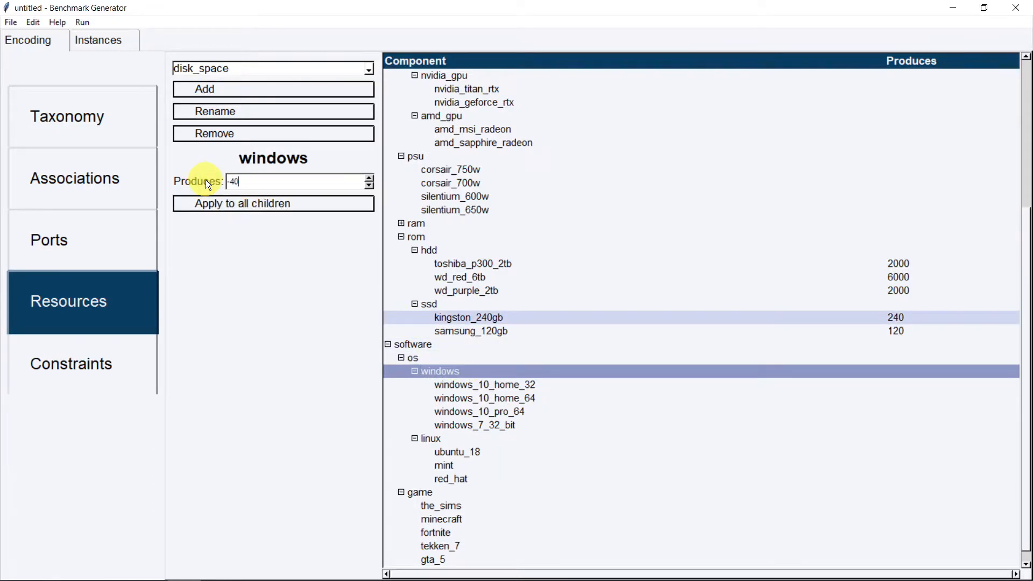
{"action": "left_click", "coordinate": [264, 204]}
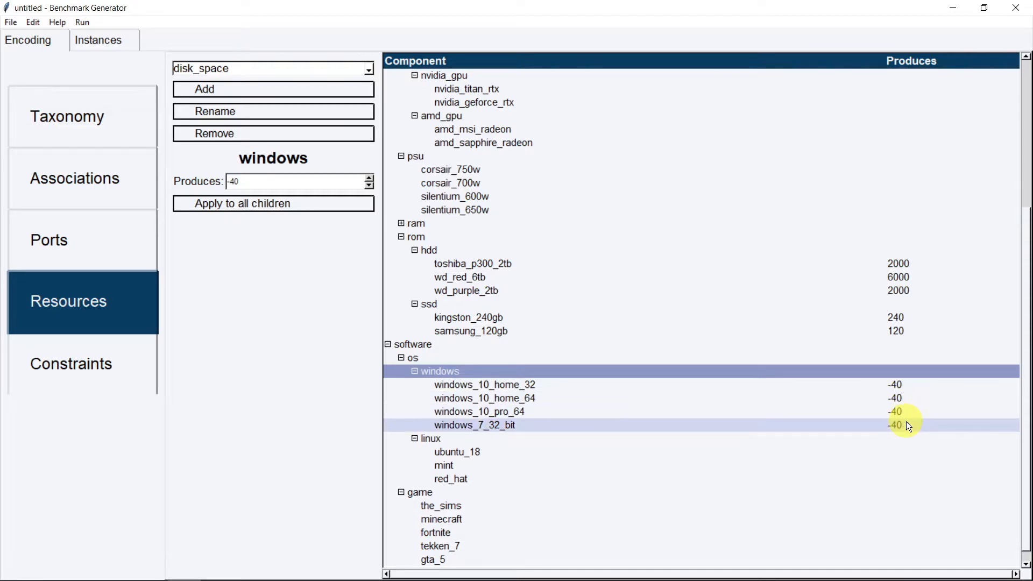
{"action": "scroll", "coordinate": [621, 322], "scroll_direction": "down", "scroll_amount": 1}
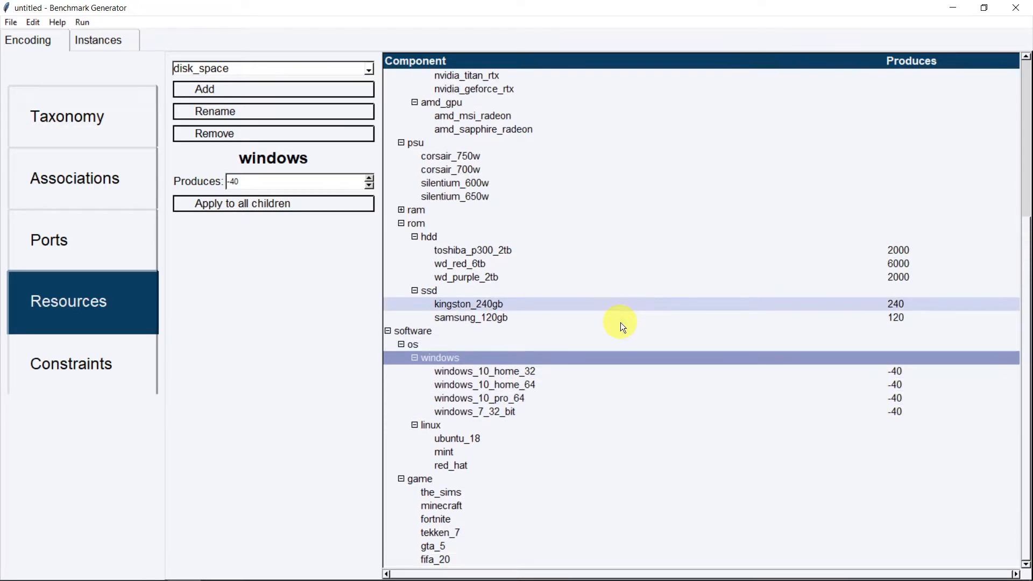
{"action": "left_click", "coordinate": [291, 211]}
Give all Linux distributions a disk_space value of -25
{"action": "left_click", "coordinate": [441, 425]}
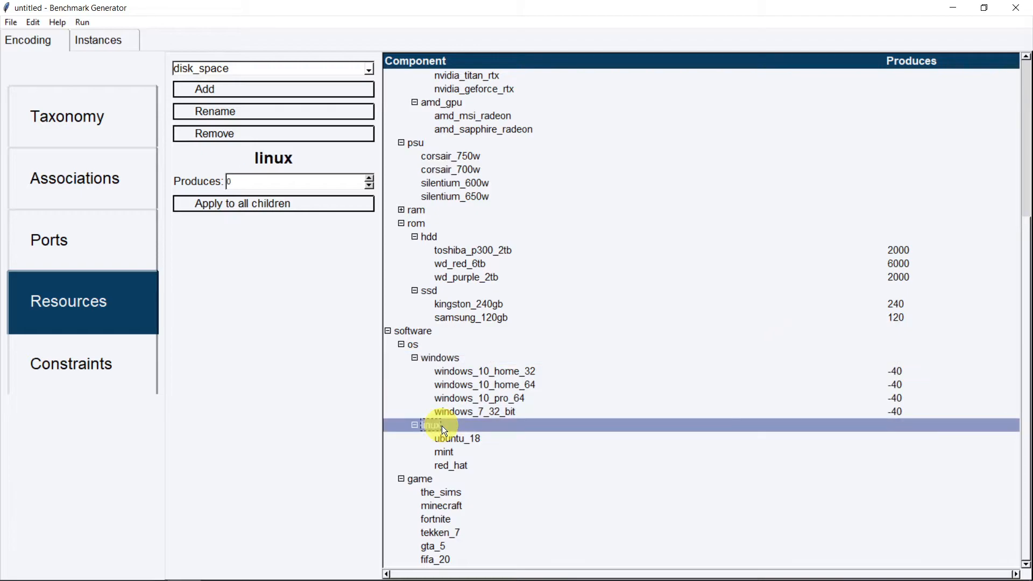
{"action": "double_click", "coordinate": [303, 183]}
{"action": "type", "text": "-25"}
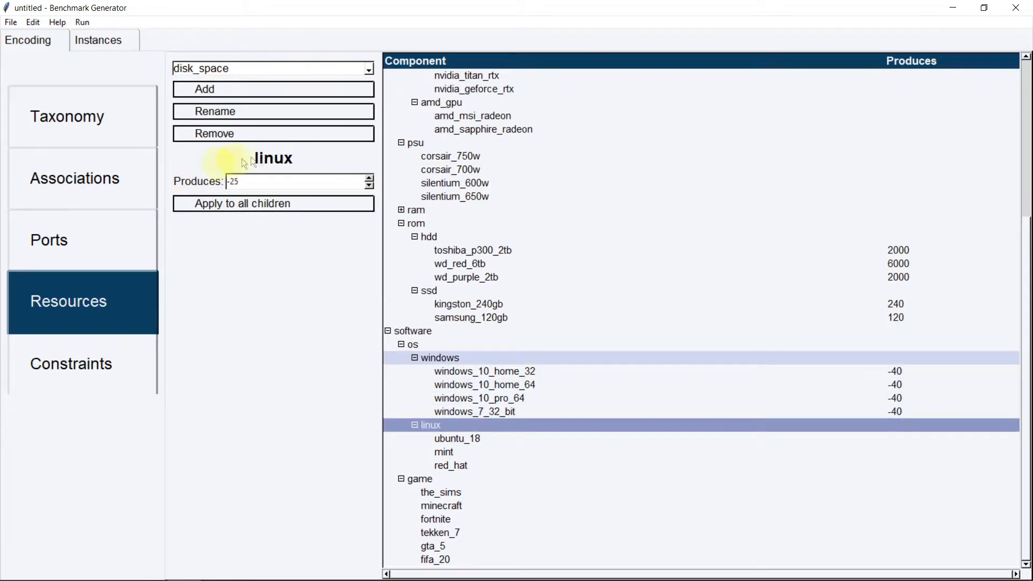
{"action": "left_click", "coordinate": [286, 208]}
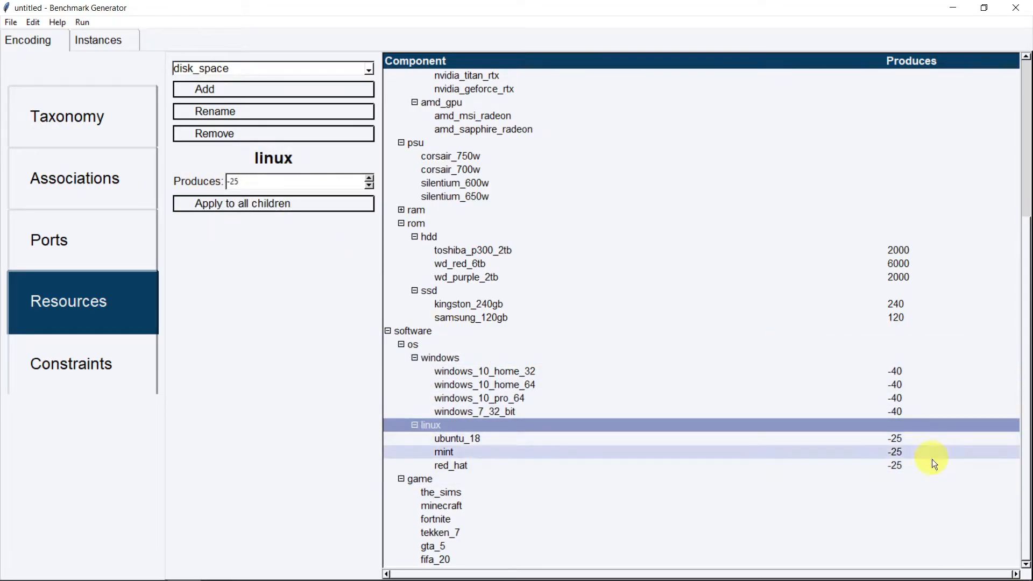
Set disk_space to -10 for the_sims, -1 for minecraft and -20 for fortnite
{"action": "left_click", "coordinate": [566, 493]}
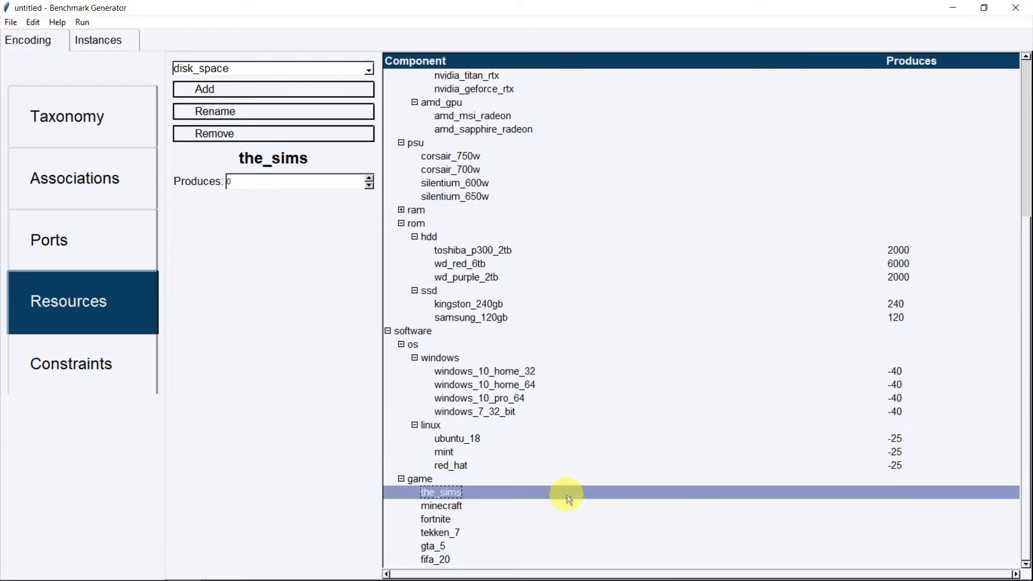
{"action": "double_click", "coordinate": [229, 181]}
{"action": "type", "text": "-10"}
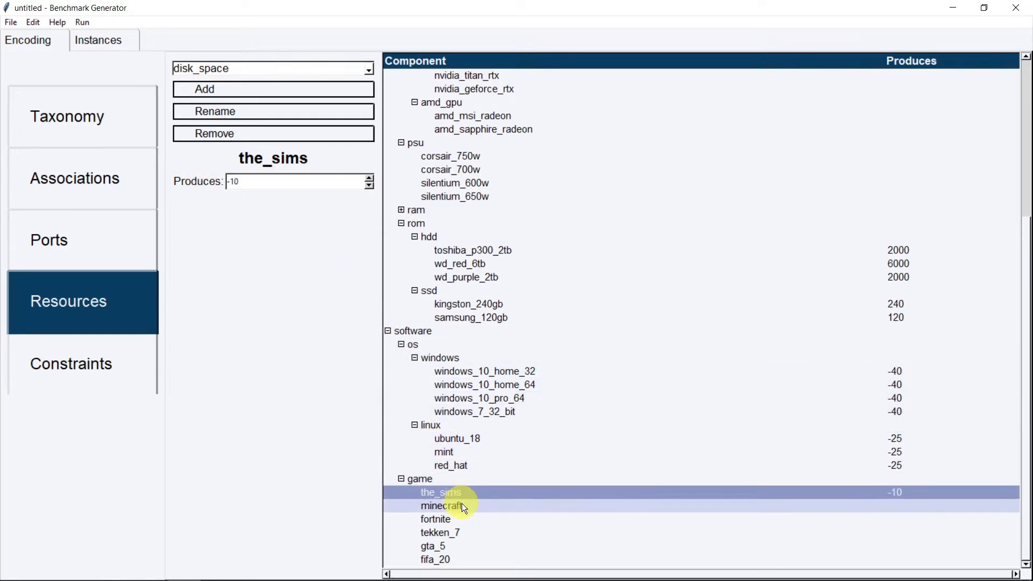
{"action": "left_click", "coordinate": [452, 504]}
{"action": "double_click", "coordinate": [226, 182]}
{"action": "type", "text": "-1"}
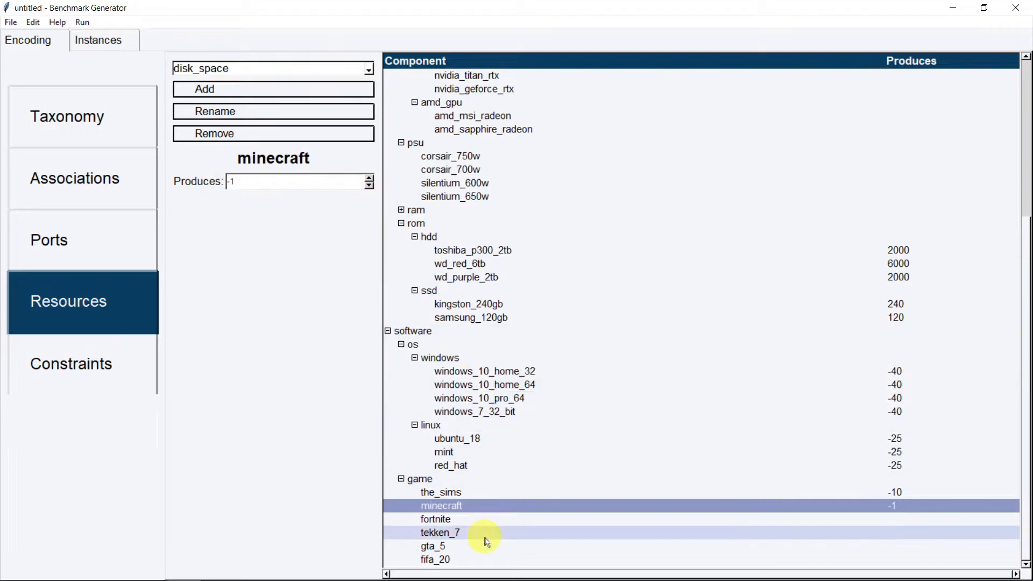
{"action": "left_click", "coordinate": [477, 520]}
{"action": "double_click", "coordinate": [229, 182]}
{"action": "type", "text": "-20"}
Set disk_space to -60 for tekken_7, -72 for gta_5 and -50 for fifa_20
{"action": "left_click", "coordinate": [442, 533]}
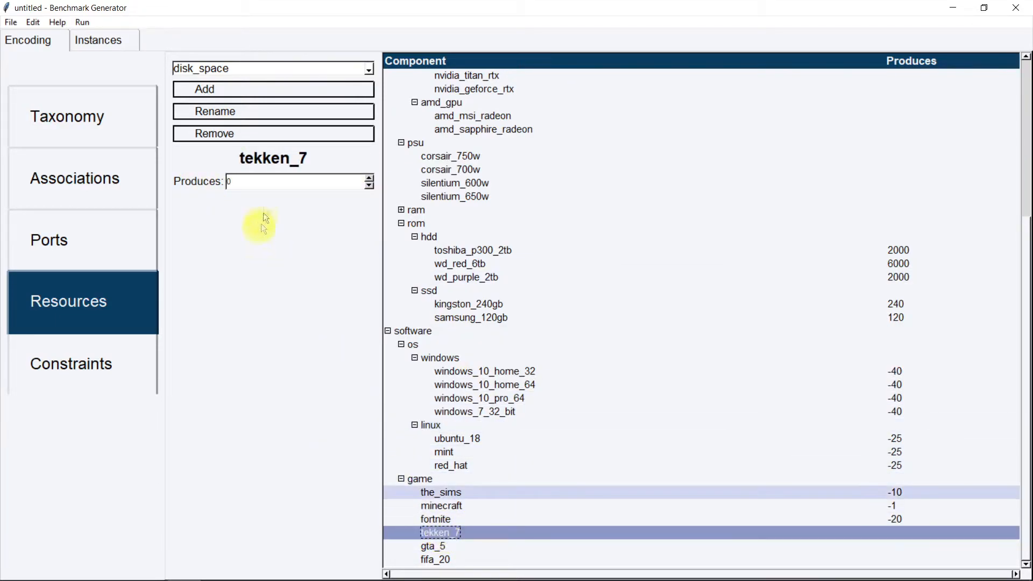
{"action": "type", "text": "-60"}
{"action": "left_click", "coordinate": [434, 547]}
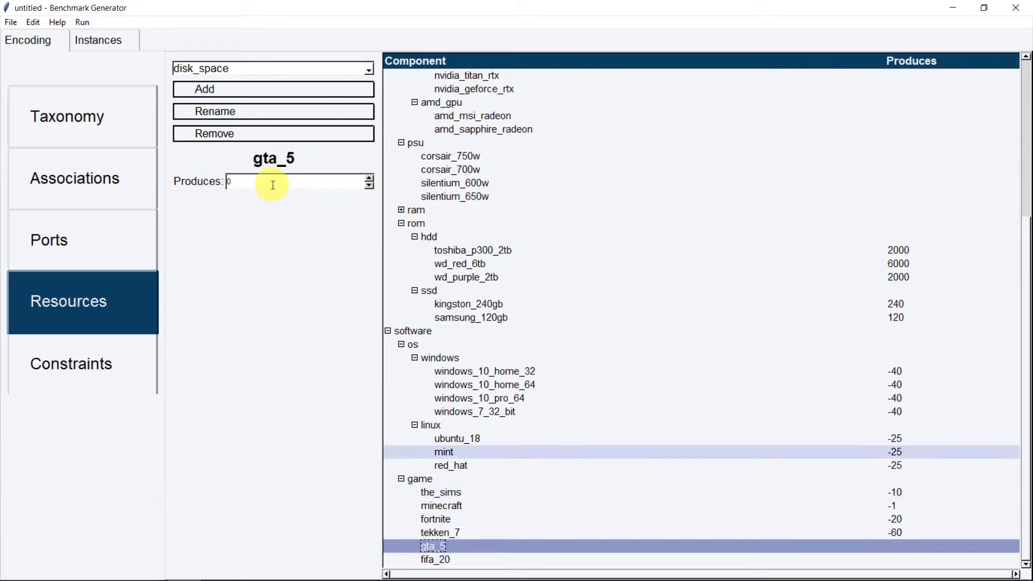
{"action": "type", "text": "-72"}
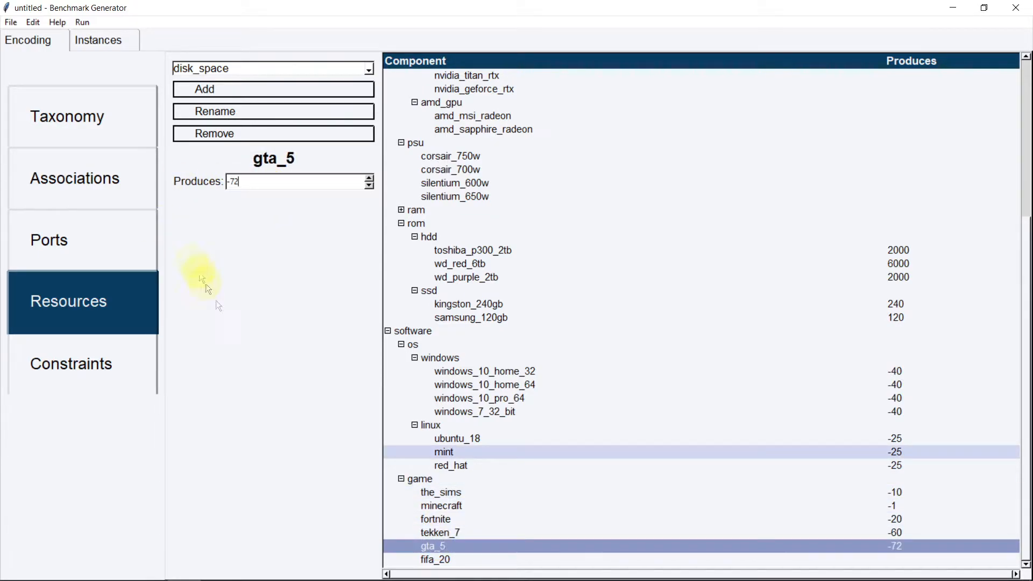
{"action": "left_click", "coordinate": [486, 558]}
{"action": "type", "text": "-50"}
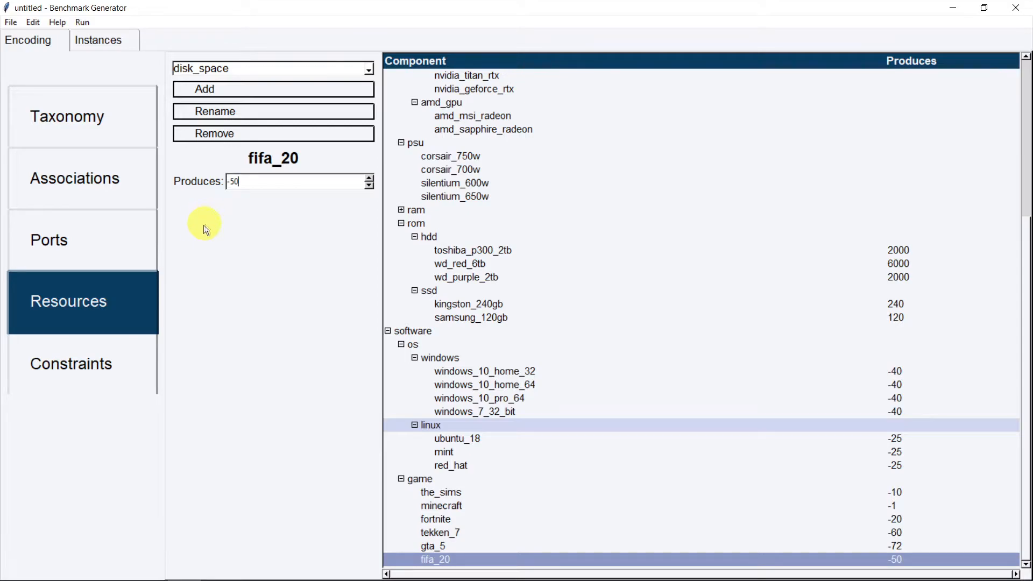
{"action": "left_click", "coordinate": [72, 358]}
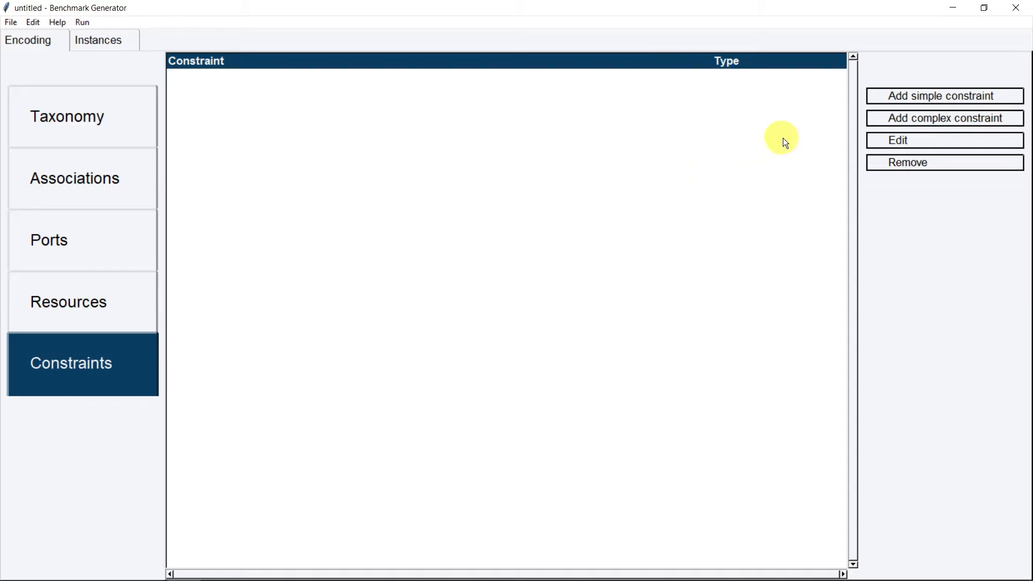
Add a simple constraint 'fifa 20 installed' on fifa_20 with a minimum count of 1
{"action": "left_click", "coordinate": [903, 103]}
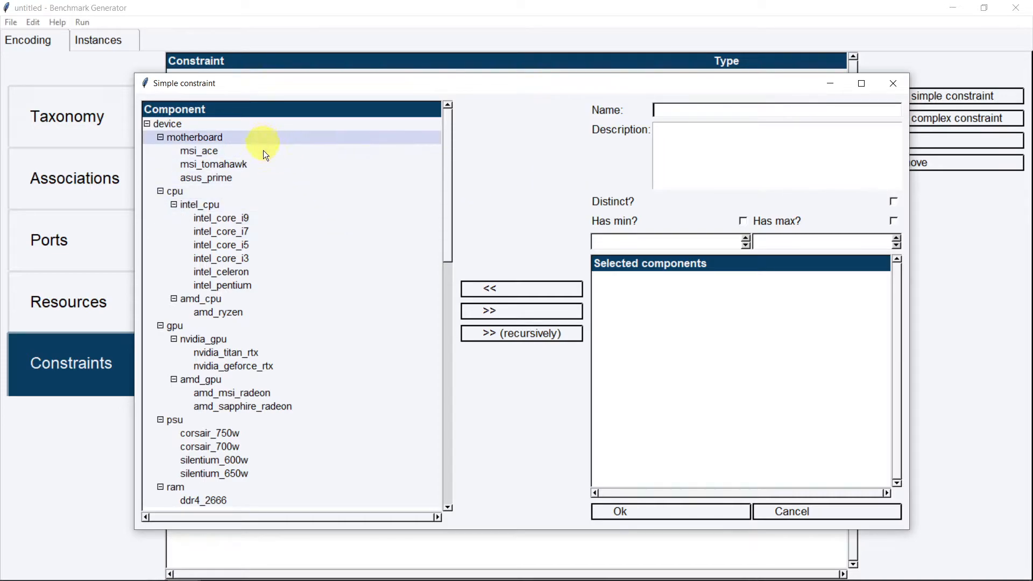
{"action": "scroll", "coordinate": [253, 226], "scroll_direction": "down", "scroll_amount": 1}
{"action": "scroll", "coordinate": [296, 242], "scroll_direction": "down", "scroll_amount": 4}
{"action": "left_click_drag", "start_coordinate": [452, 198], "coordinate": [406, 453]}
{"action": "left_click", "coordinate": [275, 503]}
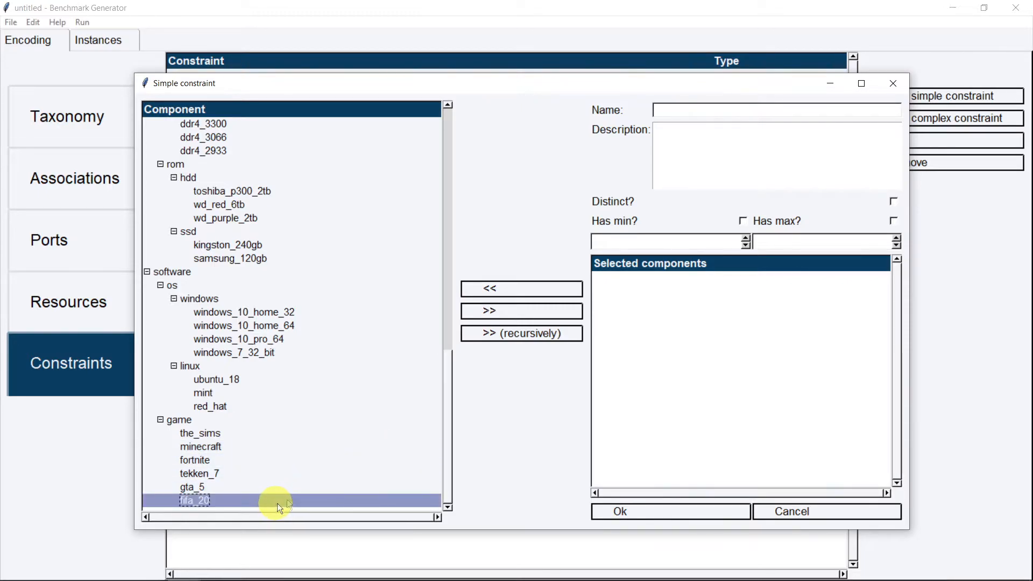
{"action": "left_click", "coordinate": [520, 312]}
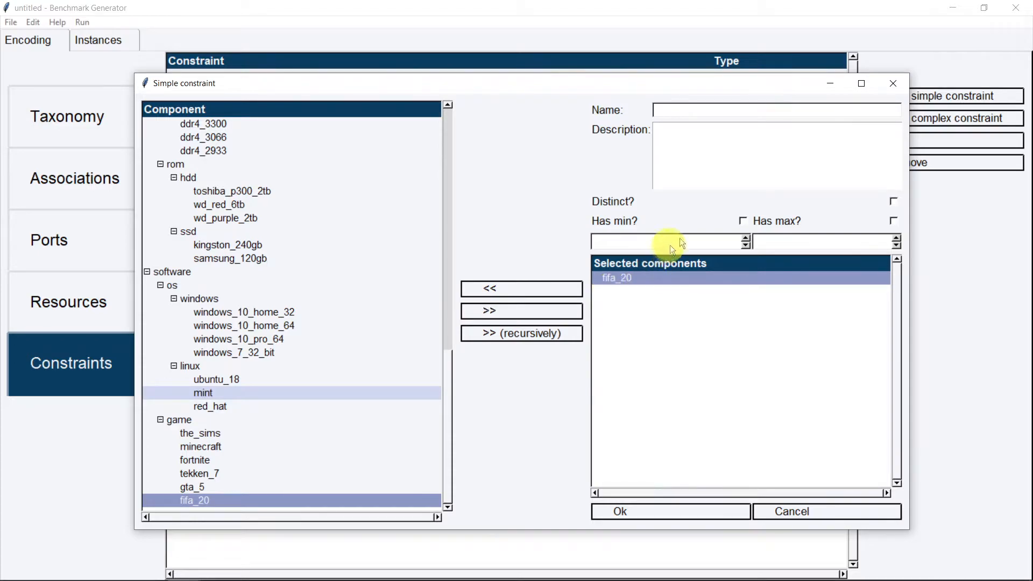
{"action": "left_click", "coordinate": [709, 107]}
{"action": "type", "text": "fifa 20 installed"}
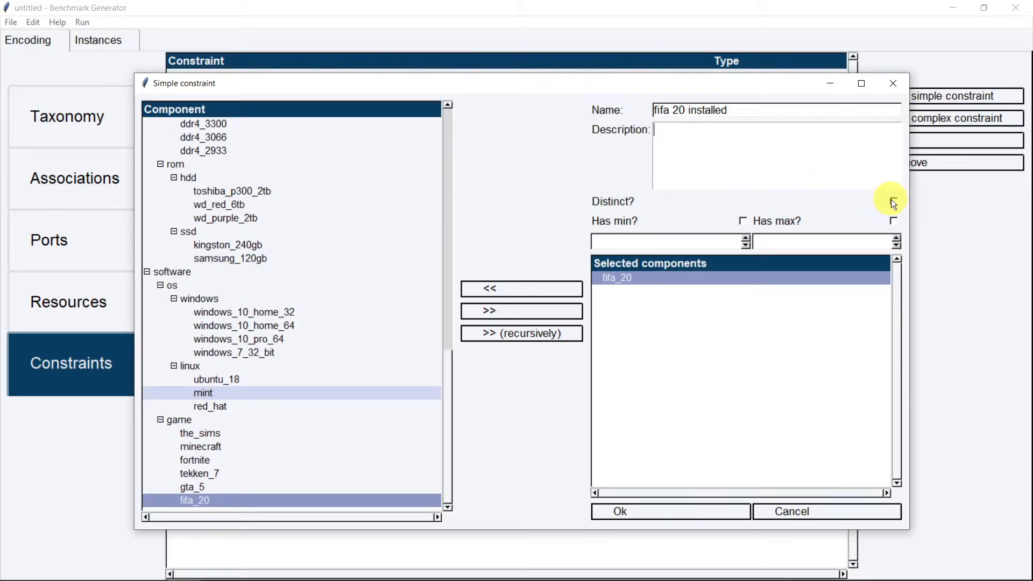
{"action": "left_click", "coordinate": [744, 221]}
{"action": "left_click", "coordinate": [748, 238]}
{"action": "left_click", "coordinate": [646, 508]}
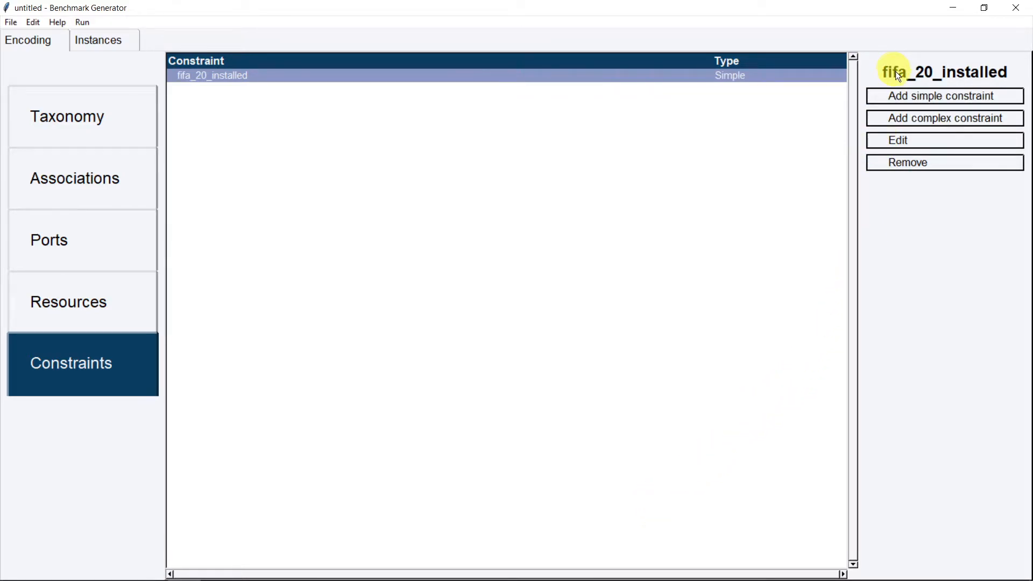
Start a new simple constraint with all ddr4 RAM units as components, not the ram category itself
{"action": "left_click", "coordinate": [896, 90]}
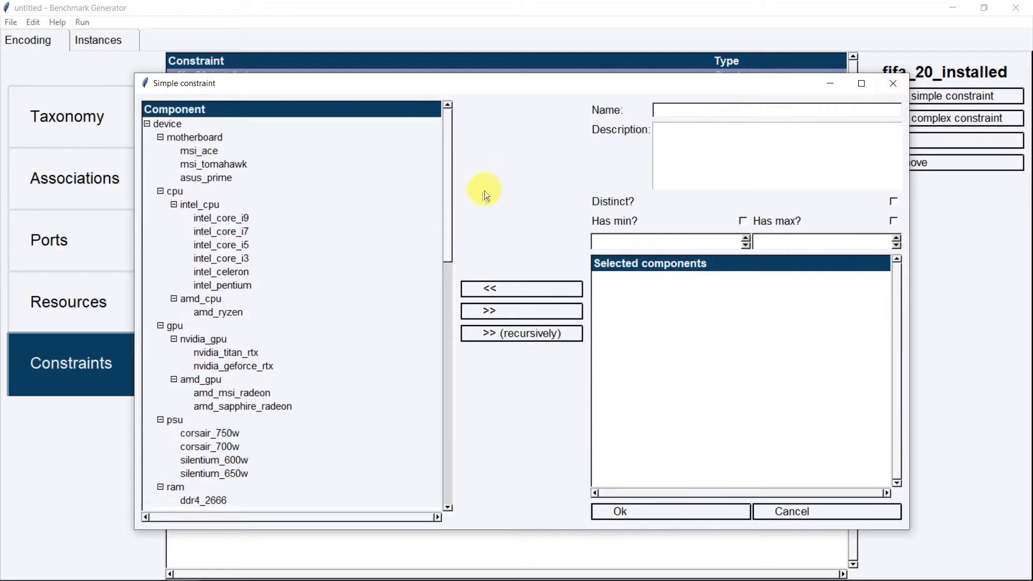
{"action": "left_click_drag", "start_coordinate": [448, 197], "coordinate": [438, 308]}
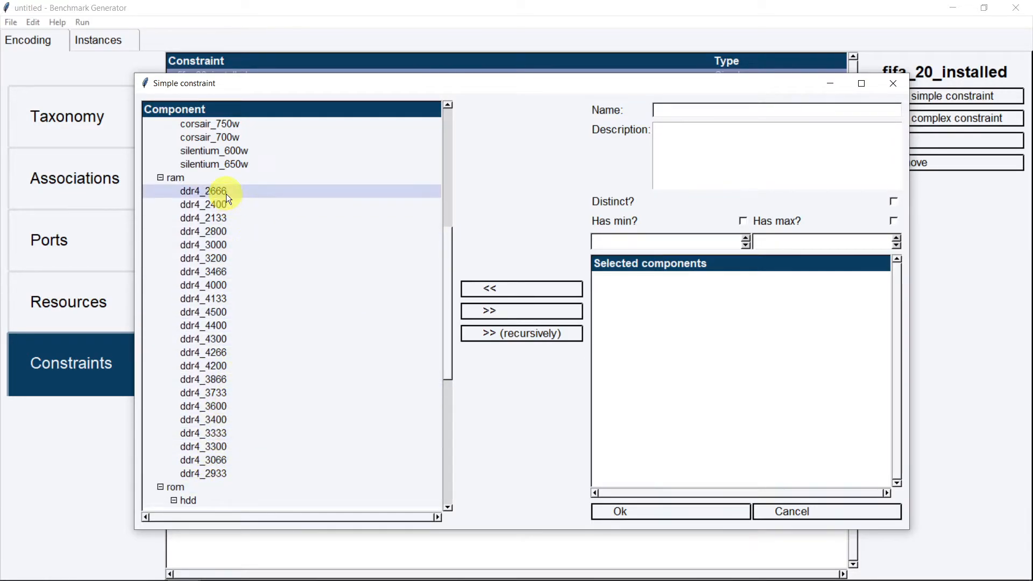
{"action": "left_click", "coordinate": [218, 179]}
{"action": "left_click", "coordinate": [532, 315]}
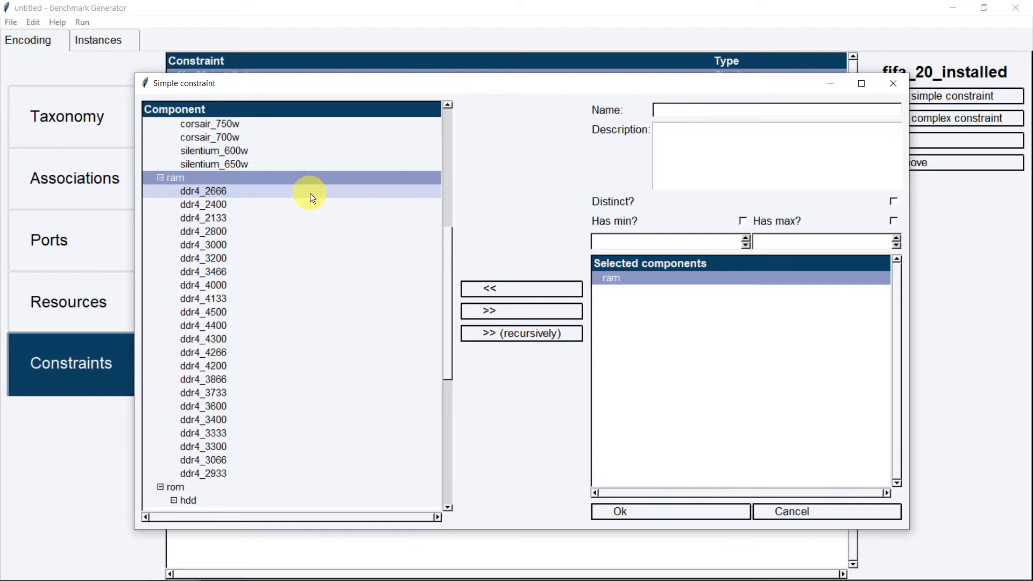
{"action": "left_click", "coordinate": [512, 291]}
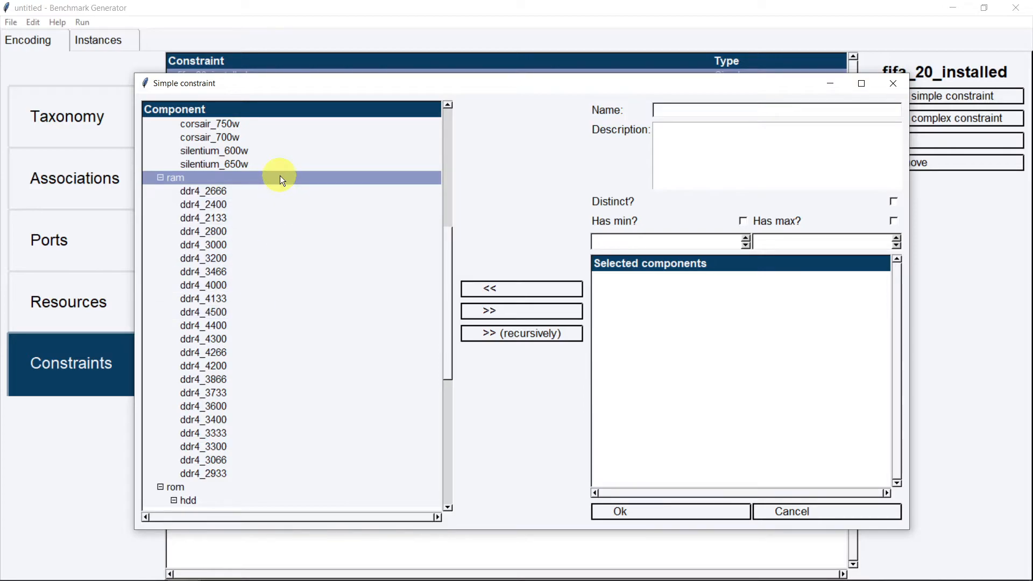
{"action": "left_click", "coordinate": [555, 342]}
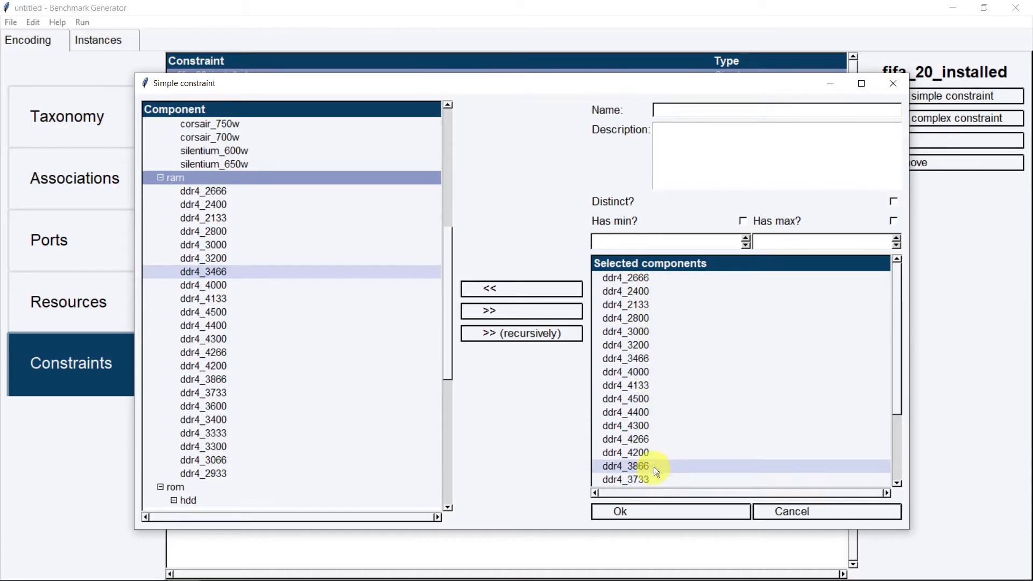
{"action": "left_click", "coordinate": [681, 109]}
Name the constraint 'many different ram units' with description '3-4 different RAM unit types'
{"action": "type", "text": "man"}
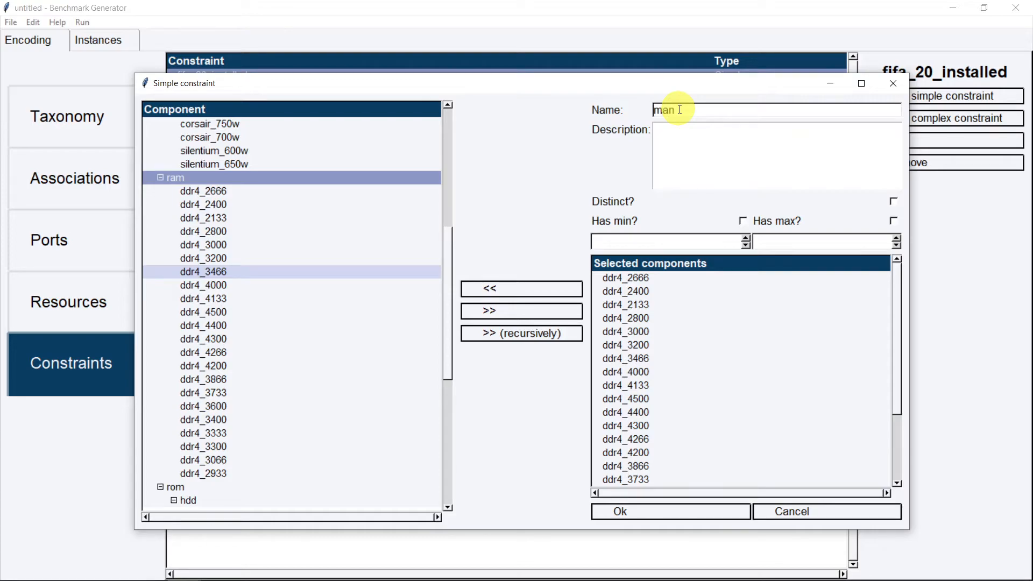
{"action": "type", "text": "y different ram units"}
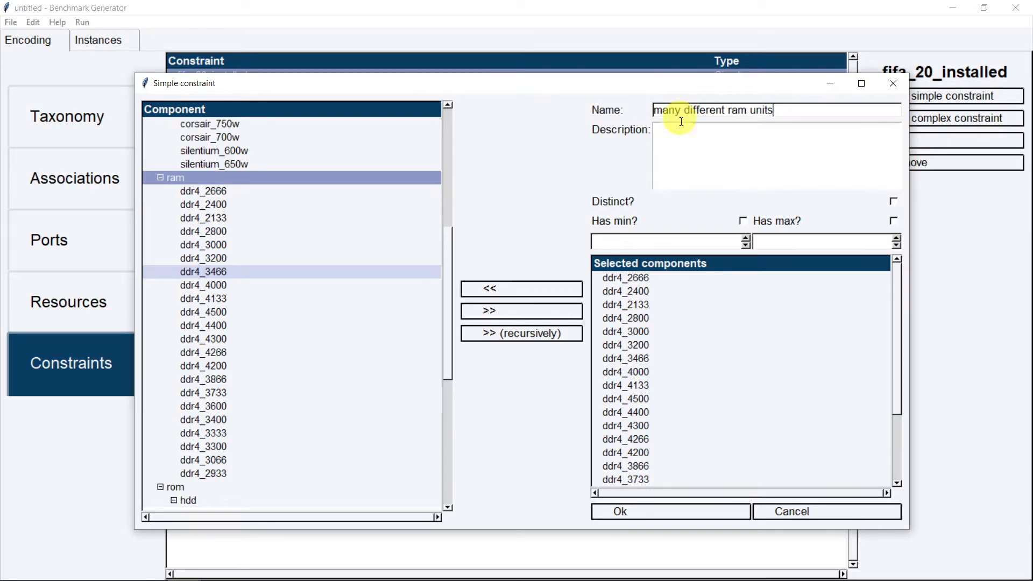
{"action": "left_click", "coordinate": [687, 141]}
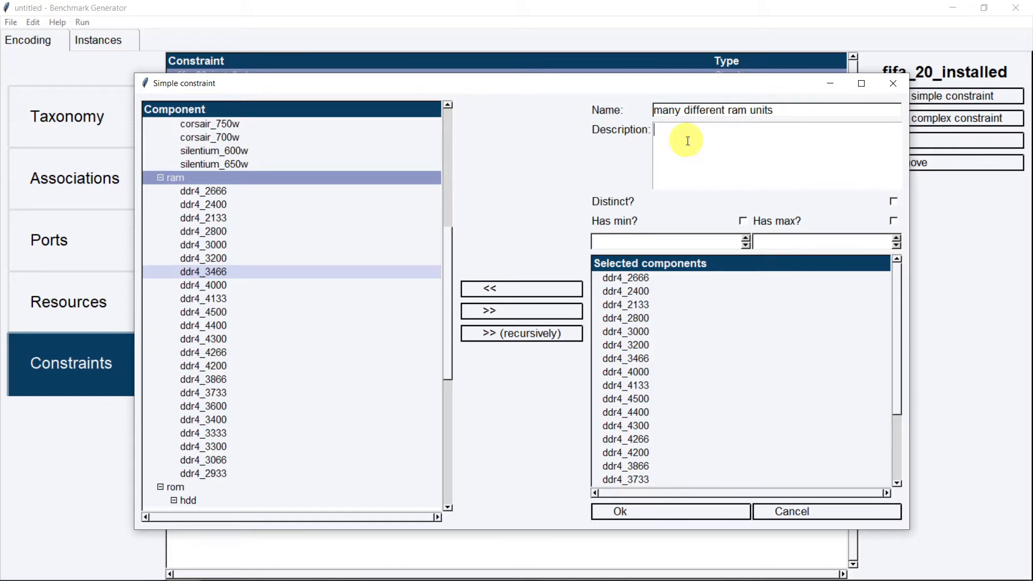
{"action": "type", "text": "3-4 different RAM unit types"}
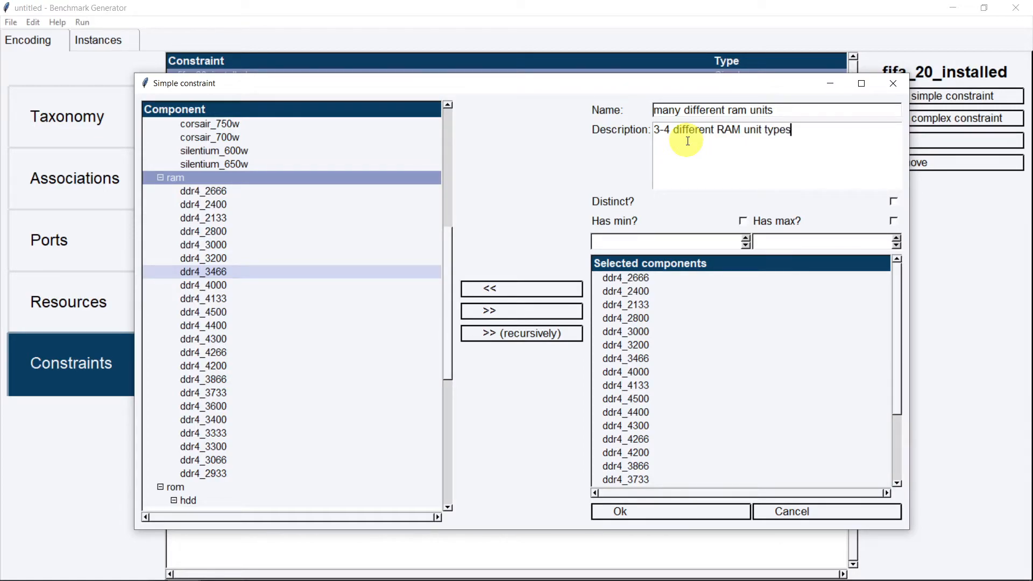
Require minimum 3, maximum 4 distinct RAM units, remove the ram category, and save
{"action": "left_click", "coordinate": [742, 220]}
{"action": "left_click", "coordinate": [745, 239]}
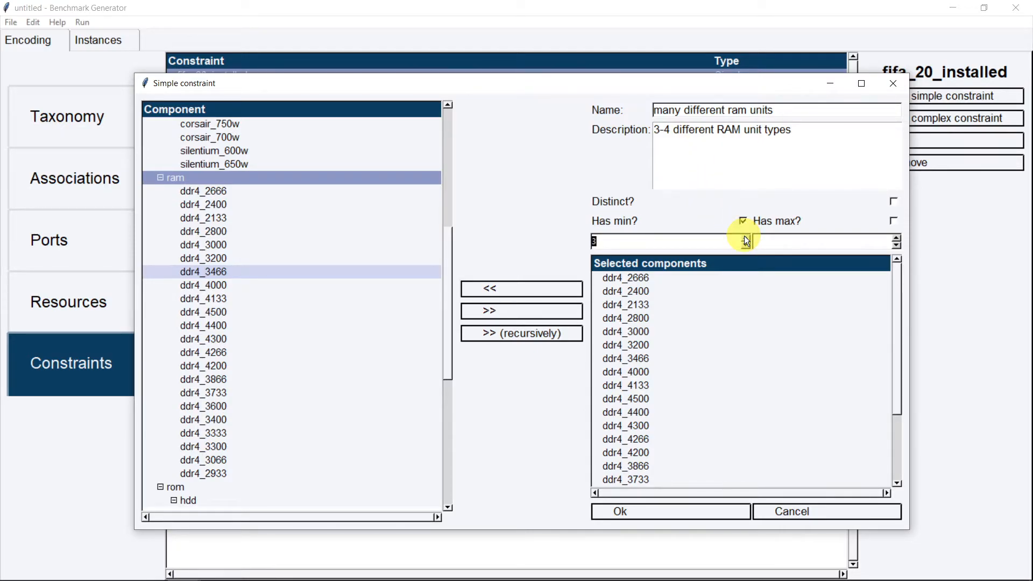
{"action": "left_click", "coordinate": [897, 237]}
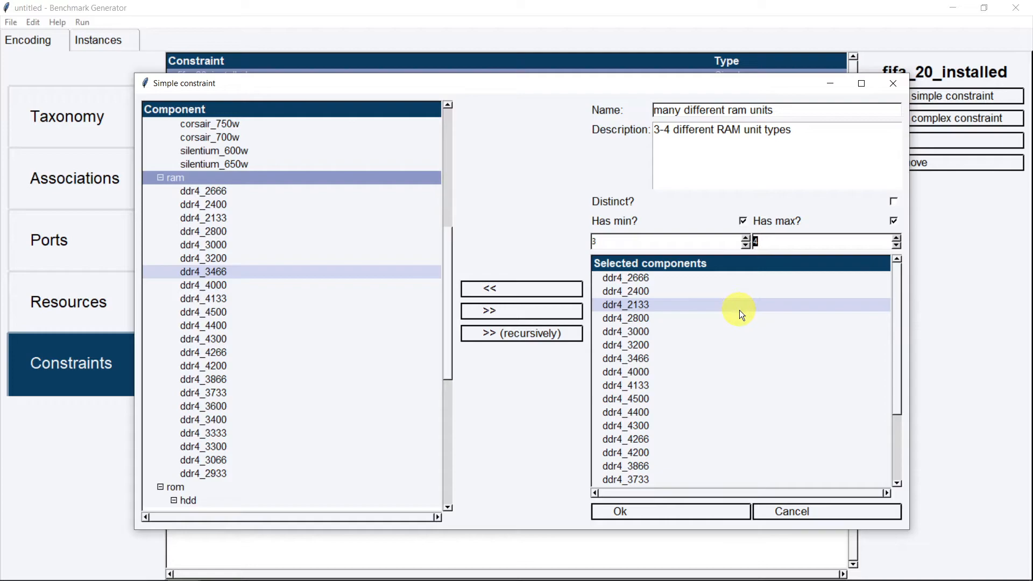
{"action": "left_click", "coordinate": [894, 202]}
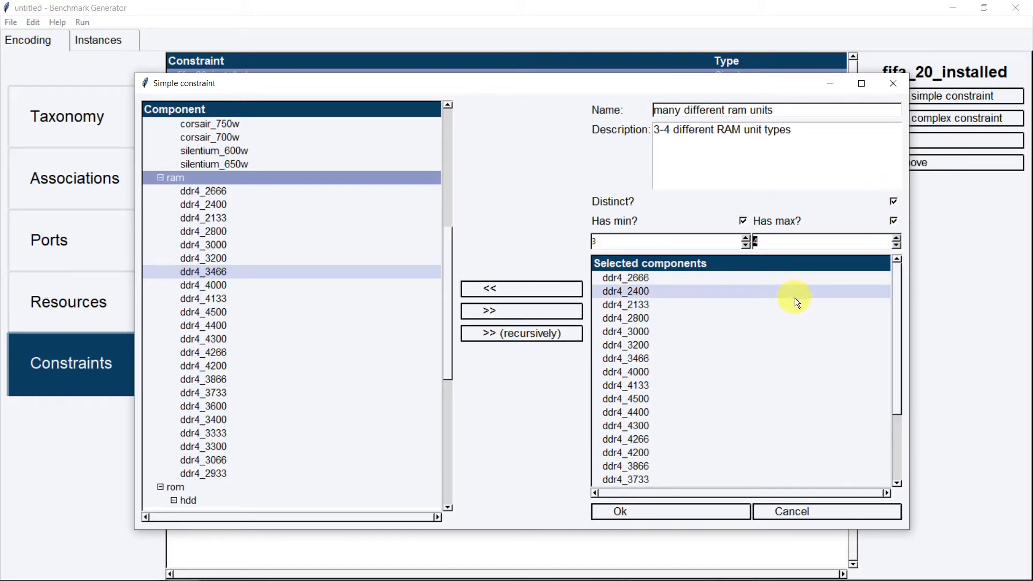
{"action": "left_click", "coordinate": [547, 343]}
{"action": "scroll", "coordinate": [664, 367], "scroll_direction": "down", "scroll_amount": 3}
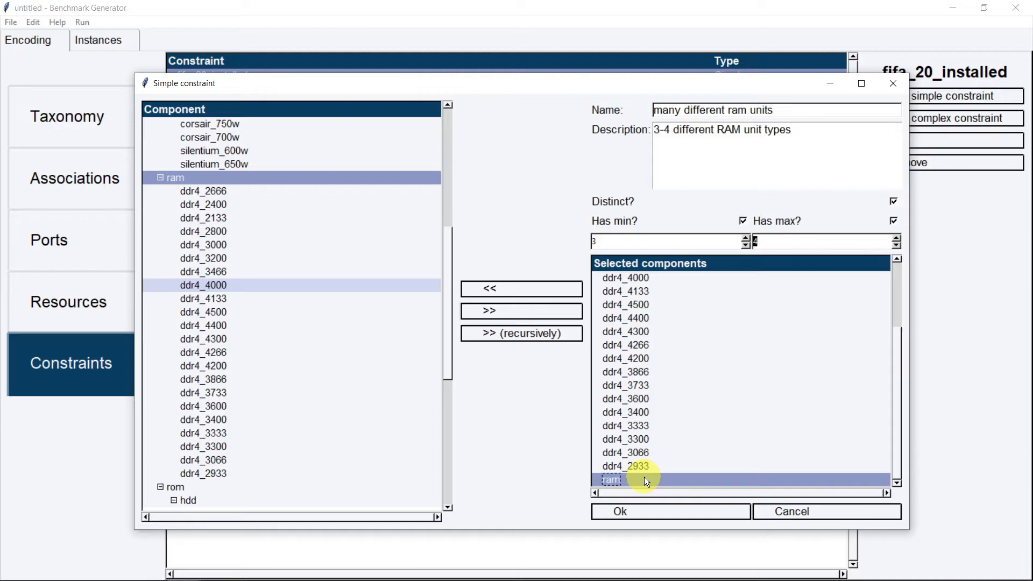
{"action": "left_click", "coordinate": [493, 286]}
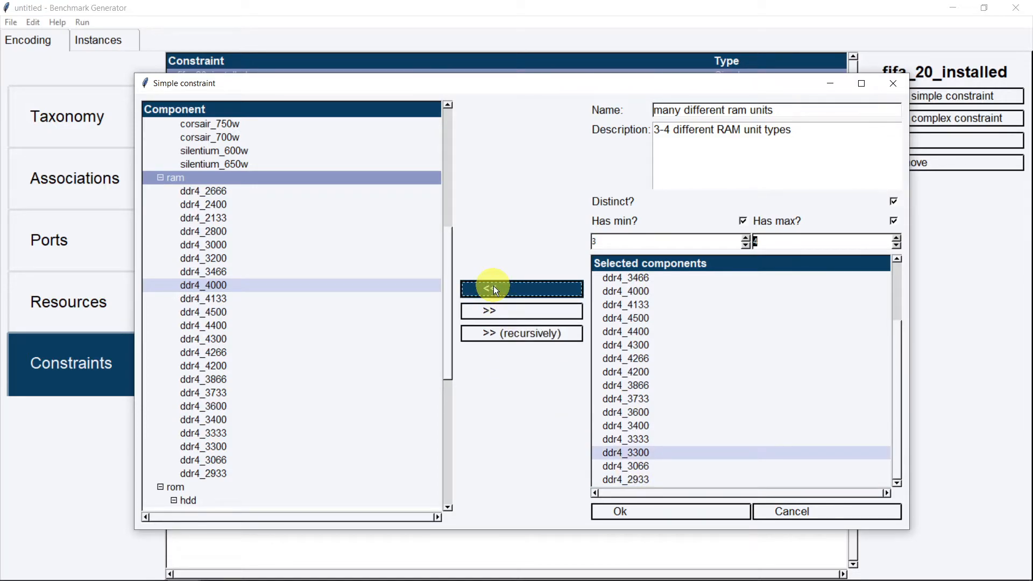
{"action": "left_click", "coordinate": [649, 511]}
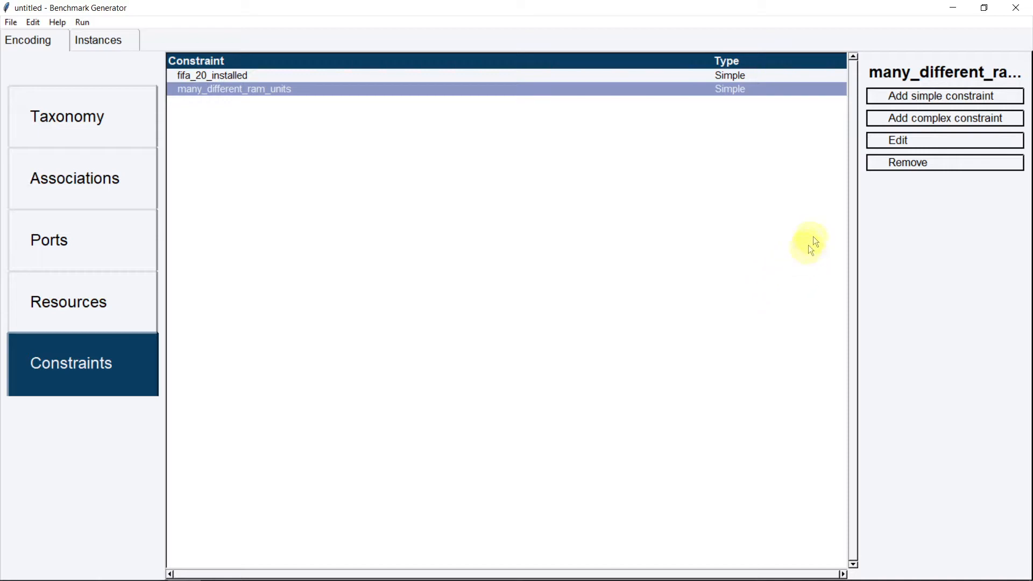
Create complex constraint 'games compatibility' described 'Fifa, Tekken GTA only compatible with WIN OS'
{"action": "left_click", "coordinate": [892, 125]}
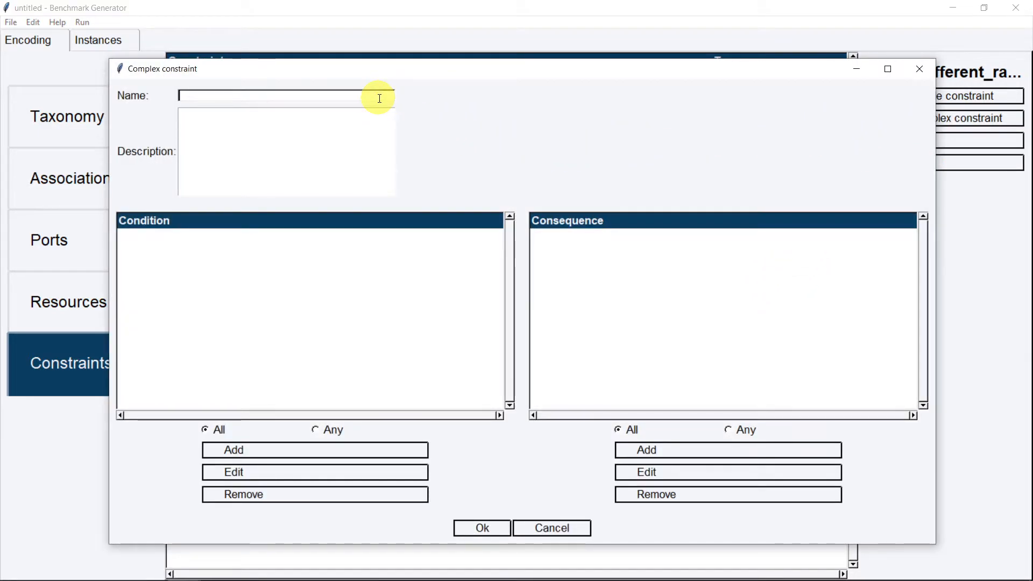
{"action": "type", "text": "games compatibility"}
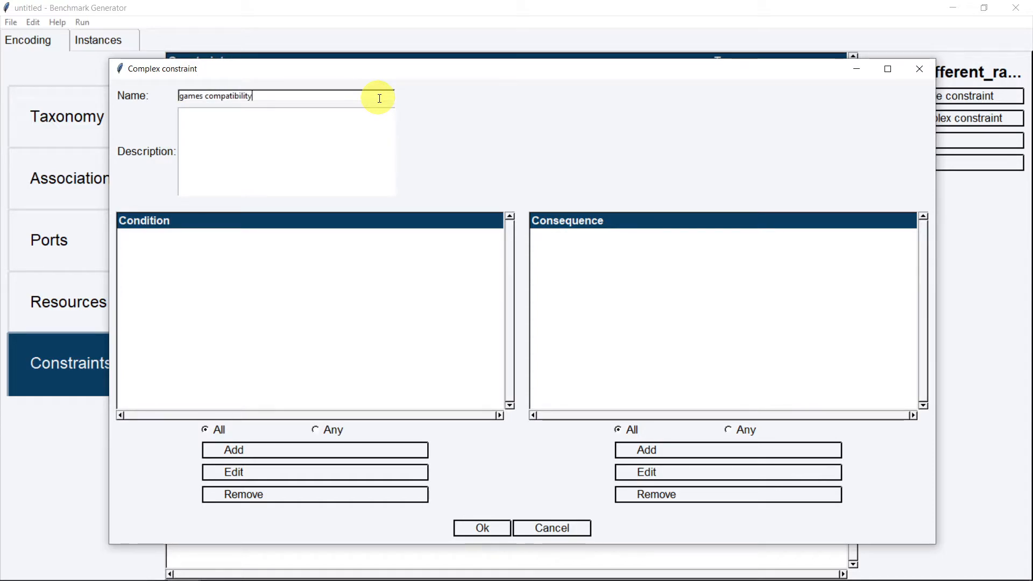
{"action": "left_click", "coordinate": [335, 154]}
{"action": "type", "text": "Fifa, Tekken GTA "}
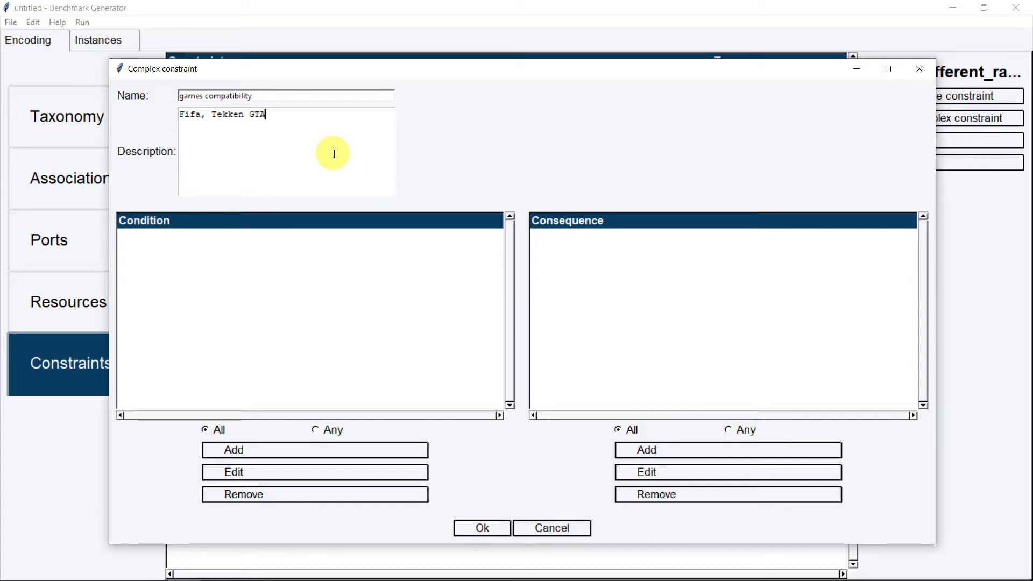
{"action": "type", "text": "only com"}
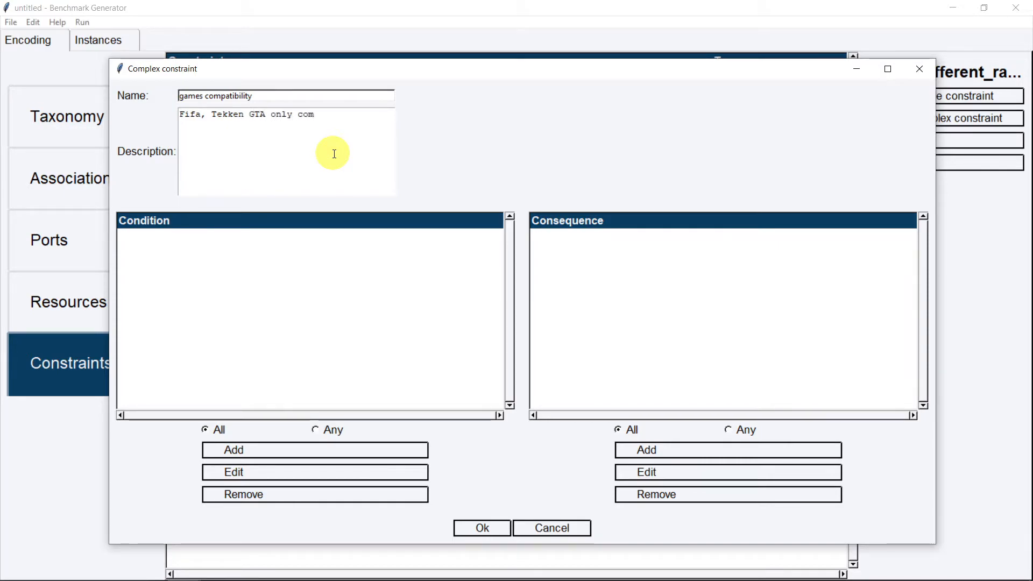
{"action": "type", "text": "patible wit"}
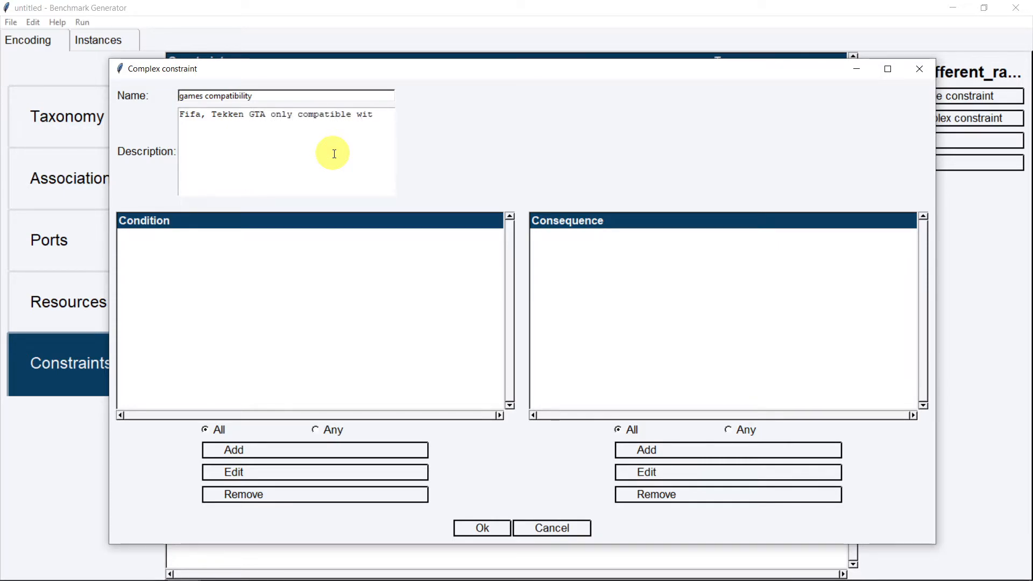
{"action": "type", "text": "h WIN OS"}
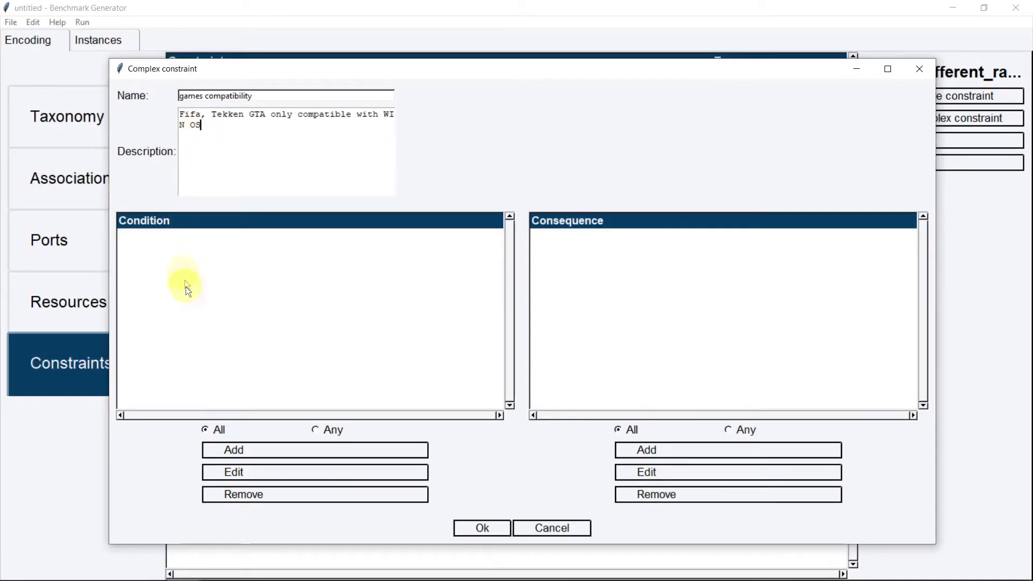
Start a condition whose components are tekken_7, gta_5 and fifa_20
{"action": "left_click", "coordinate": [269, 452]}
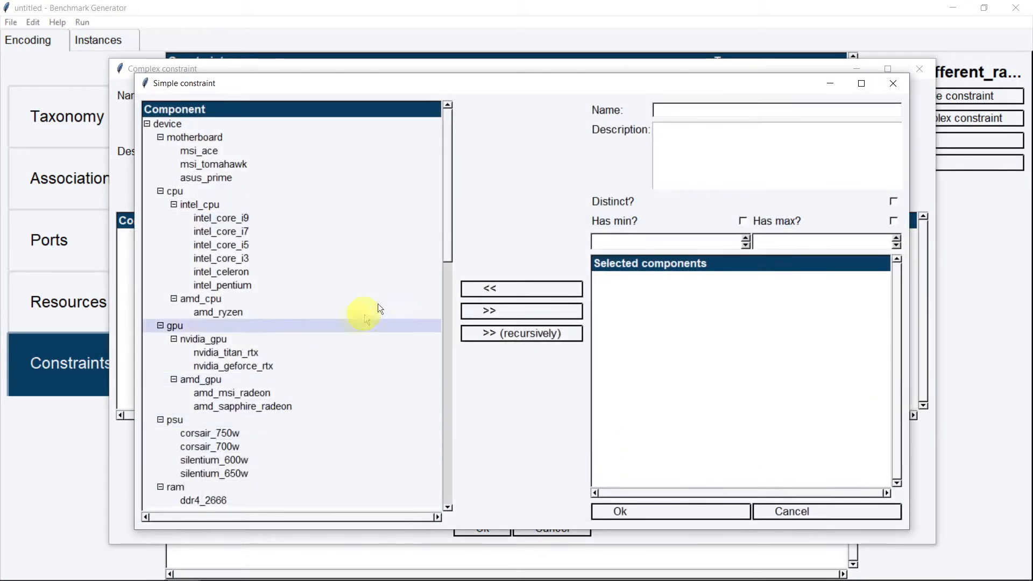
{"action": "left_click_drag", "start_coordinate": [446, 244], "coordinate": [414, 505]}
{"action": "left_click", "coordinate": [314, 474]}
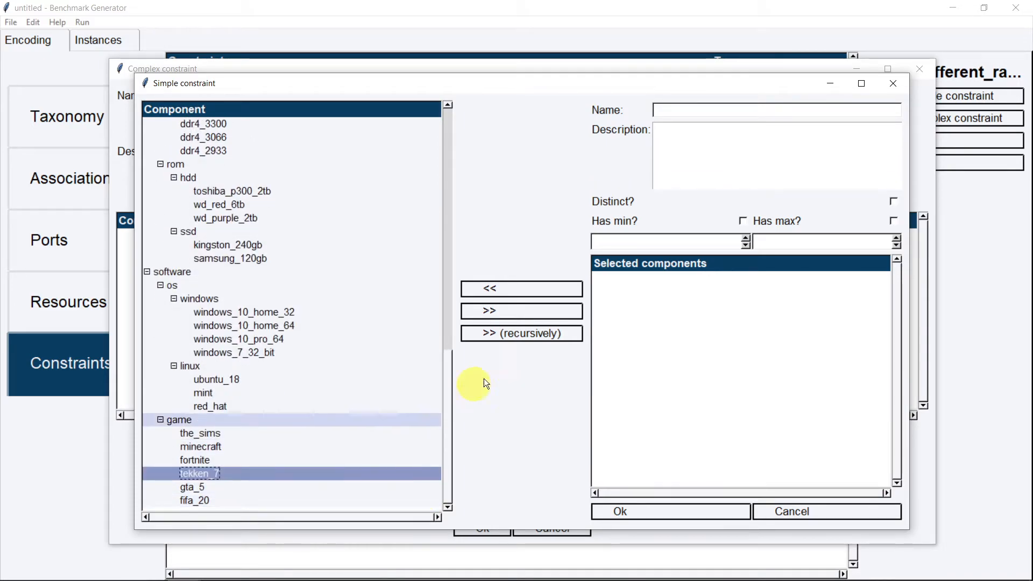
{"action": "left_click", "coordinate": [537, 315]}
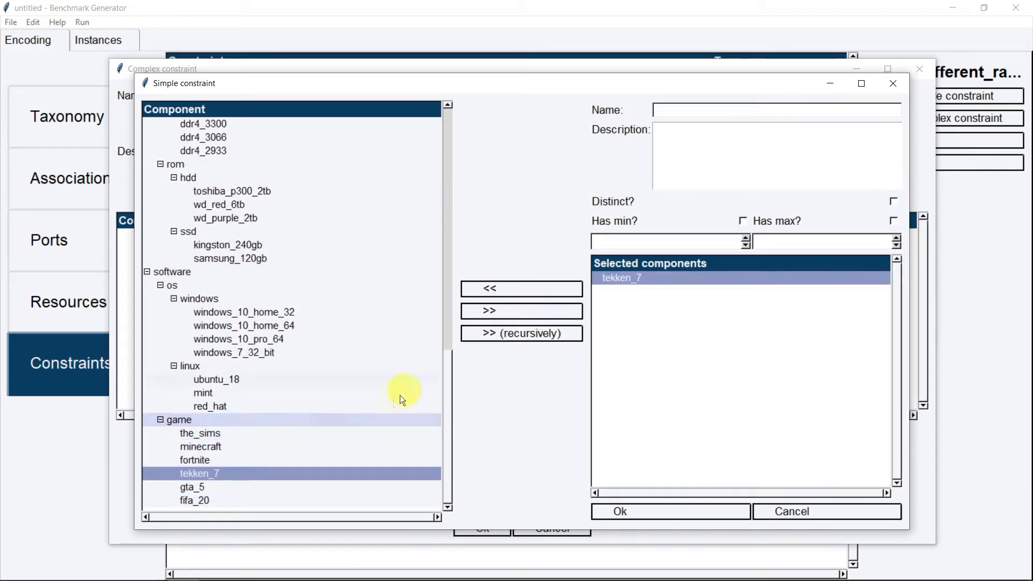
{"action": "left_click", "coordinate": [244, 492]}
{"action": "left_click", "coordinate": [520, 313]}
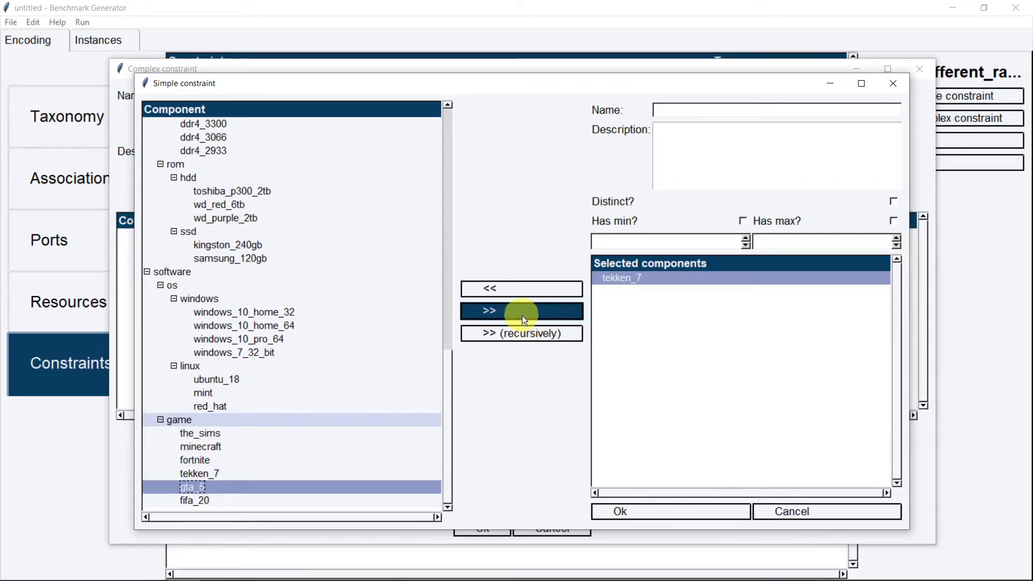
{"action": "left_click", "coordinate": [244, 505]}
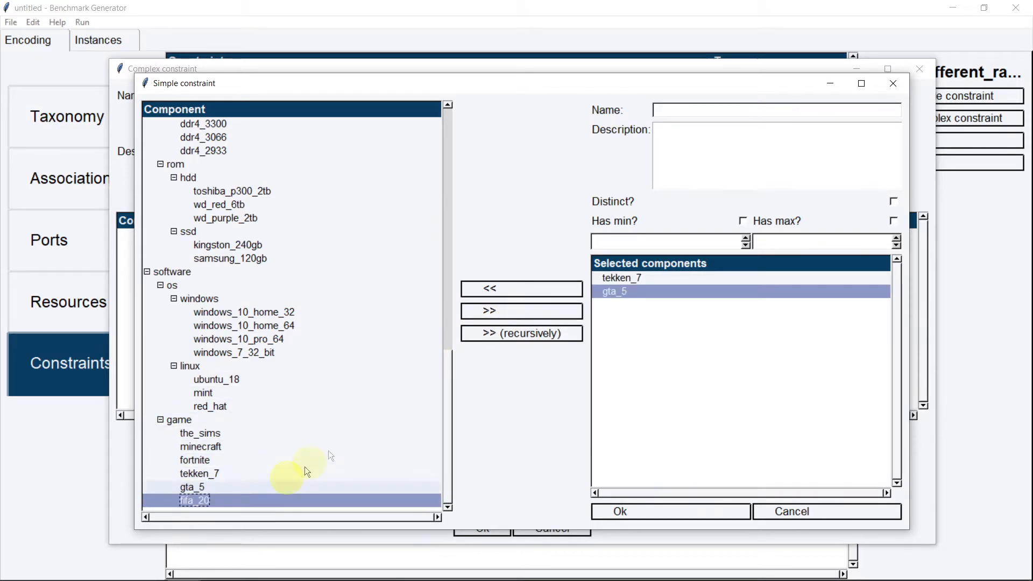
{"action": "left_click", "coordinate": [510, 307]}
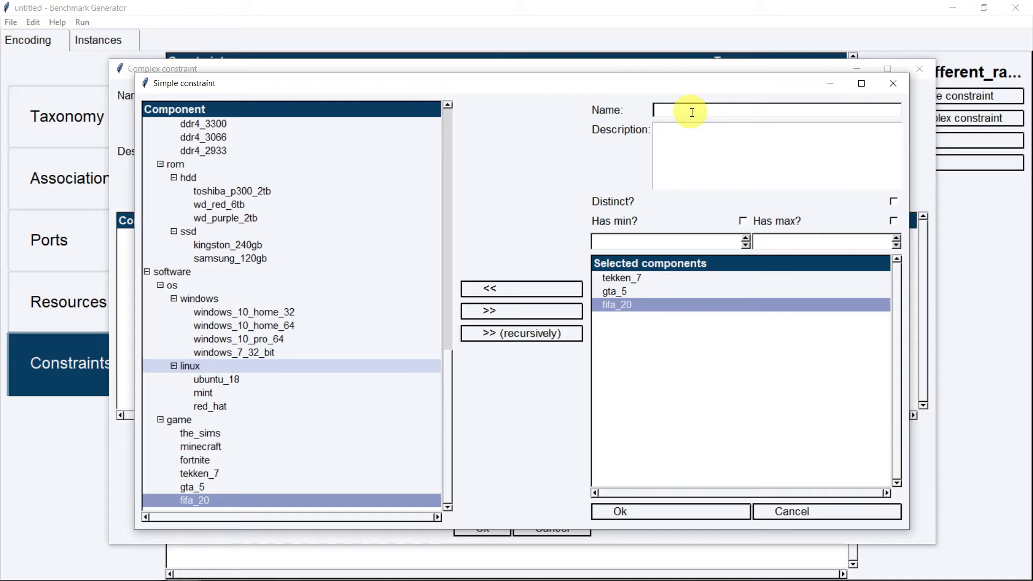
Name the condition 'certain games', set minimum count 1, and save it
{"action": "type", "text": "certain games"}
{"action": "left_click", "coordinate": [749, 169]}
{"action": "left_click", "coordinate": [744, 221]}
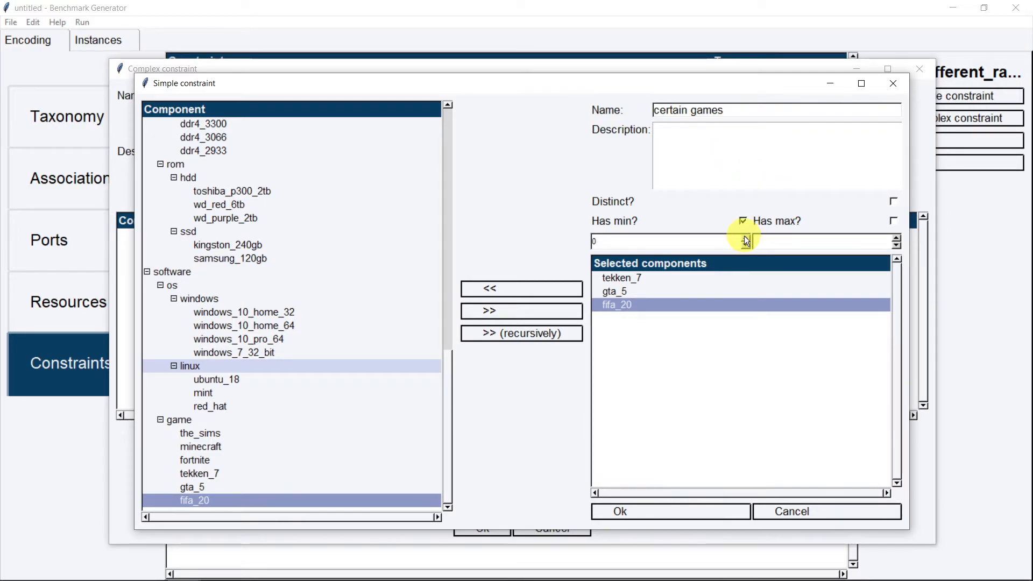
{"action": "left_click", "coordinate": [746, 238]}
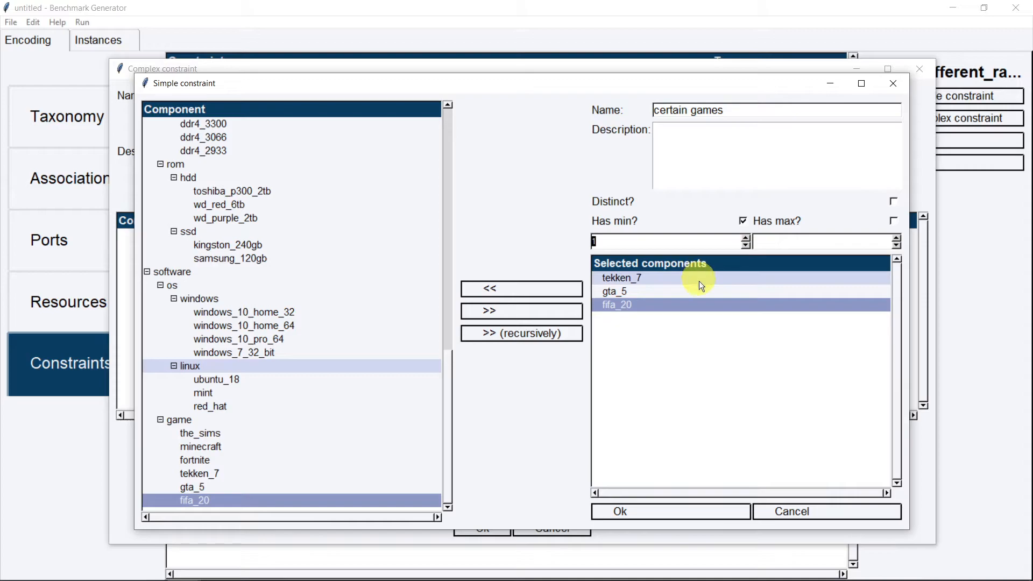
{"action": "left_click", "coordinate": [646, 512]}
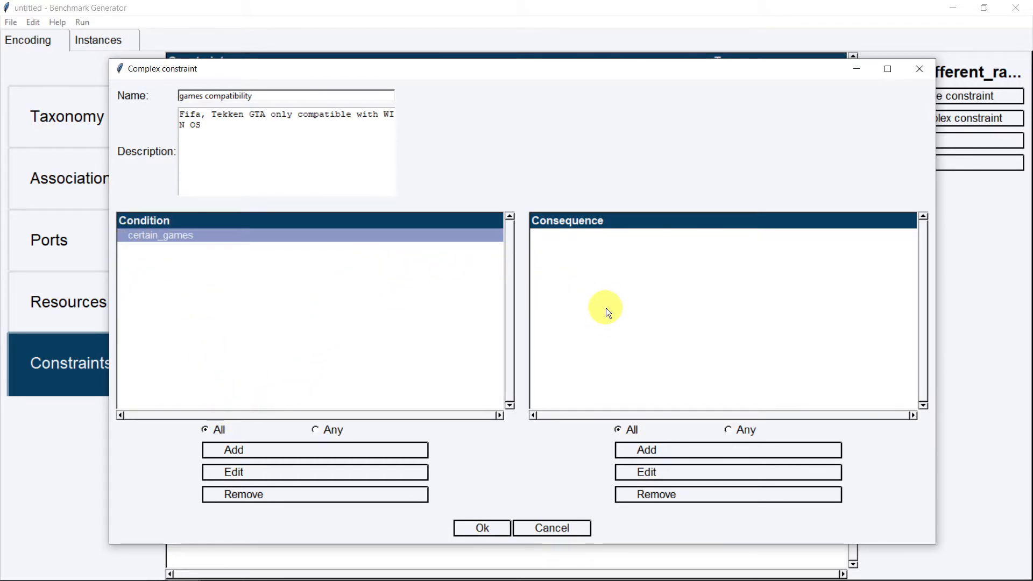
Add a windows_os consequence on the windows category with a minimum count of 1
{"action": "left_click", "coordinate": [669, 448]}
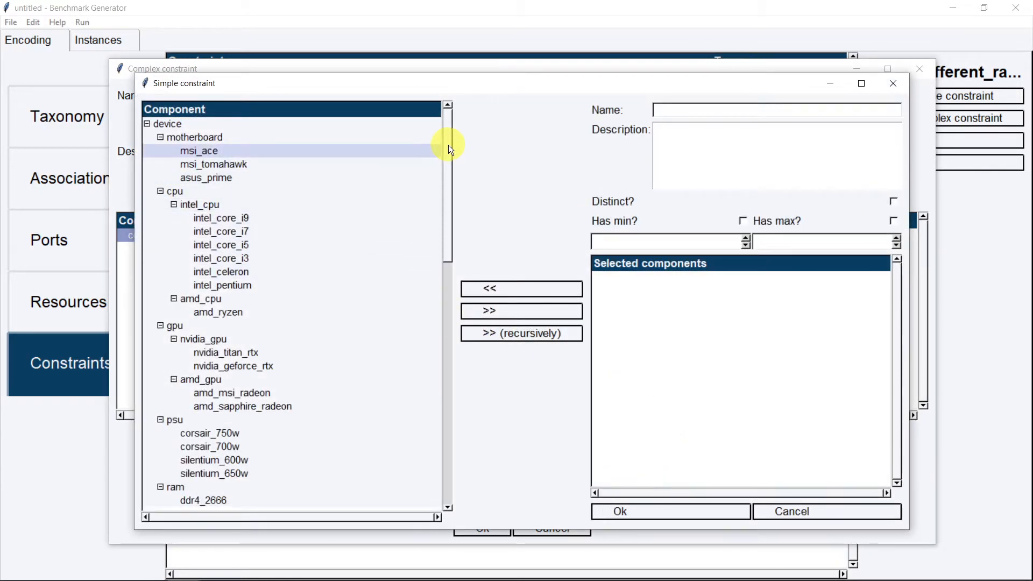
{"action": "left_click_drag", "start_coordinate": [449, 146], "coordinate": [422, 331]}
{"action": "left_click", "coordinate": [284, 411]}
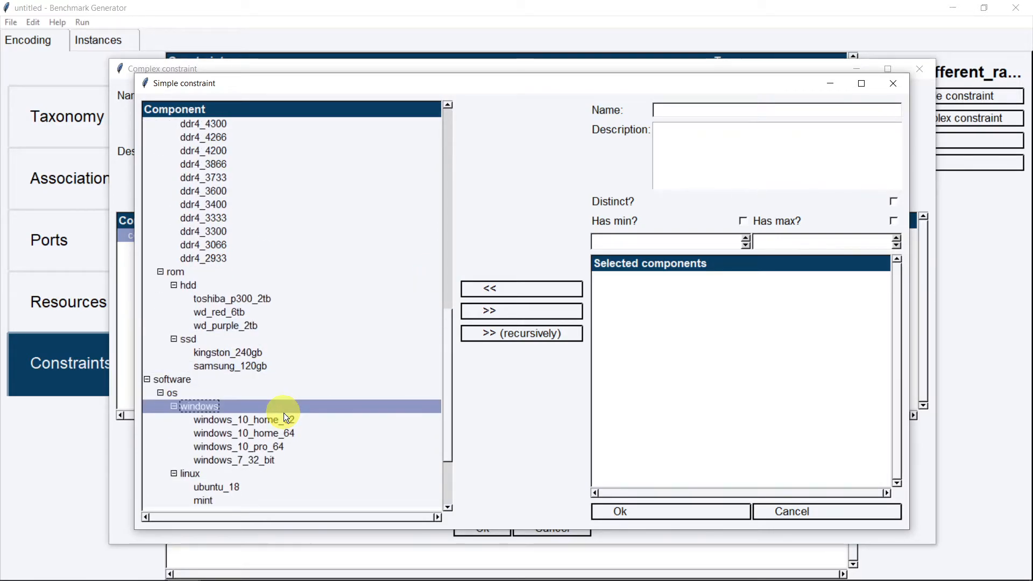
{"action": "left_click", "coordinate": [502, 318]}
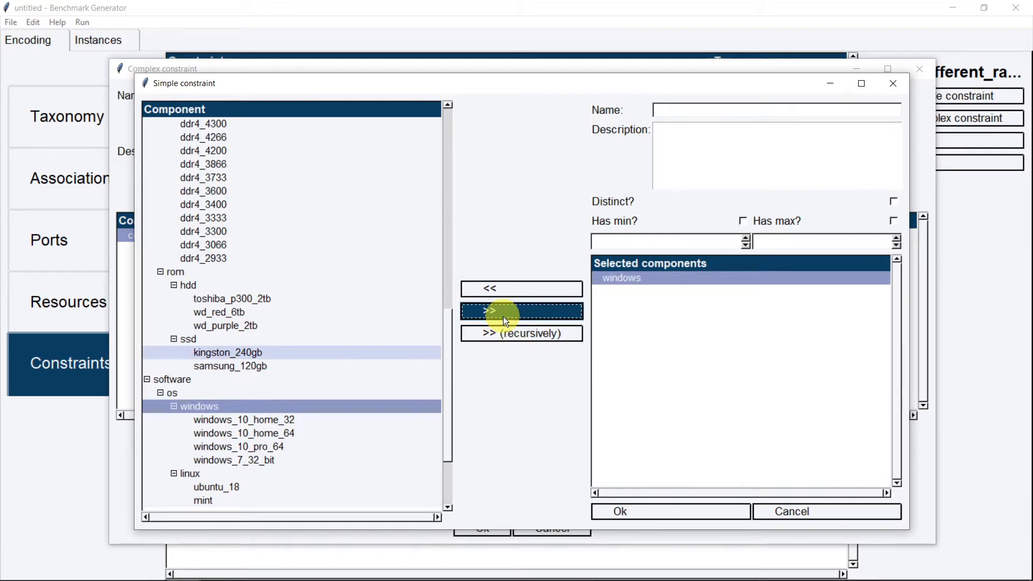
{"action": "left_click", "coordinate": [742, 221]}
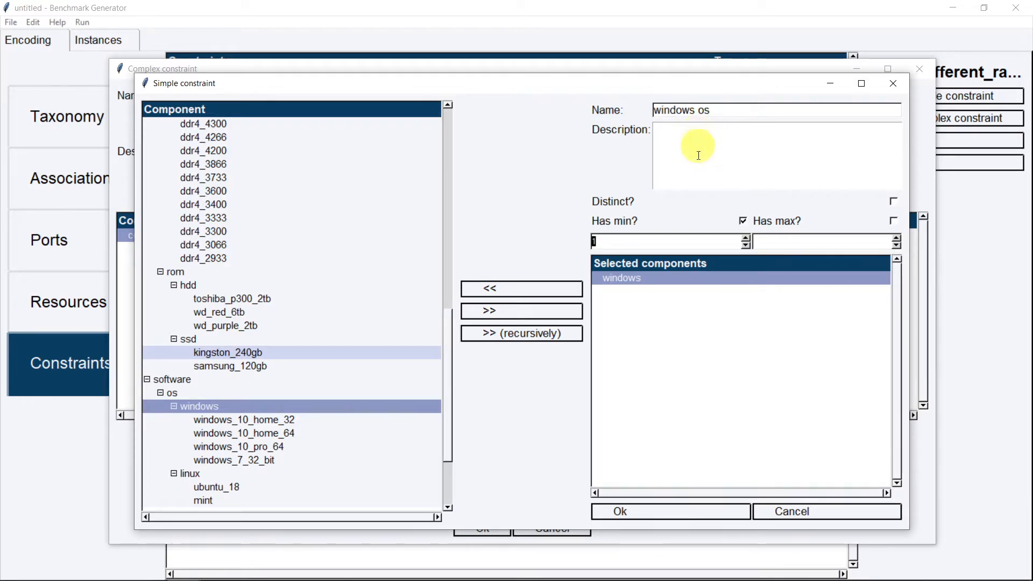
{"action": "left_click", "coordinate": [649, 506]}
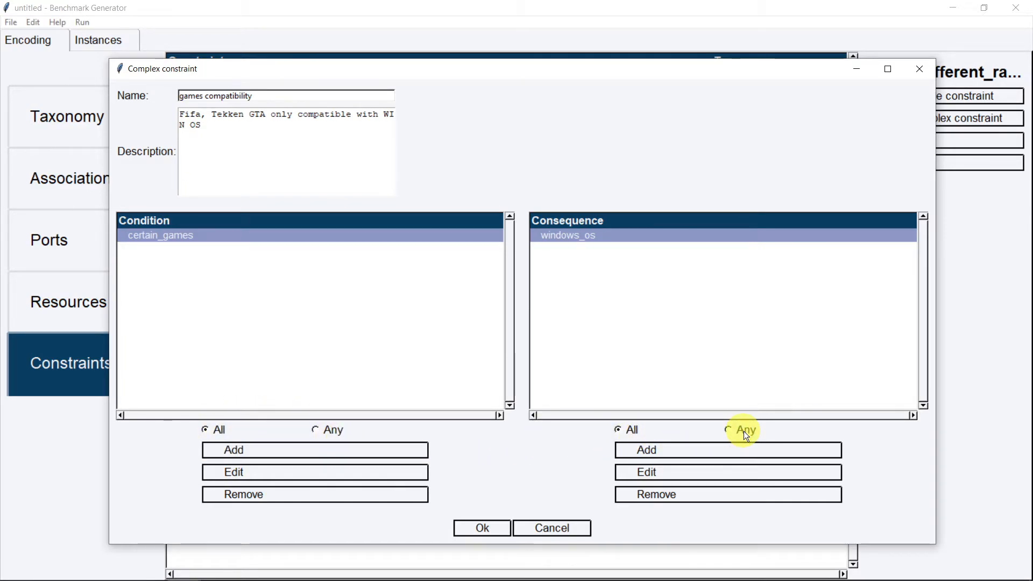
Review the certain_games condition and windows_os consequence unchanged, then save games_compatibility
{"action": "left_click", "coordinate": [135, 234]}
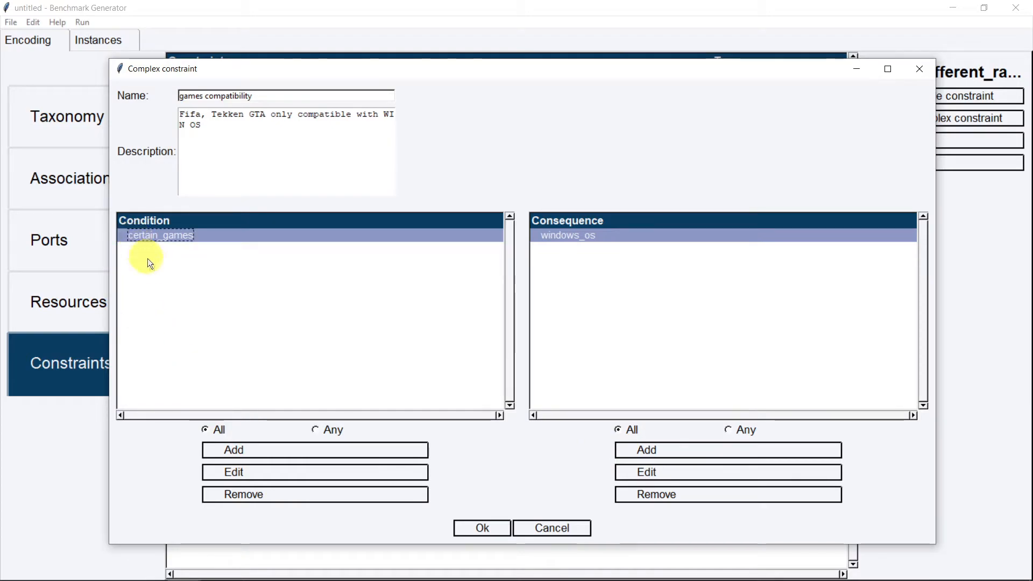
{"action": "left_click", "coordinate": [270, 469]}
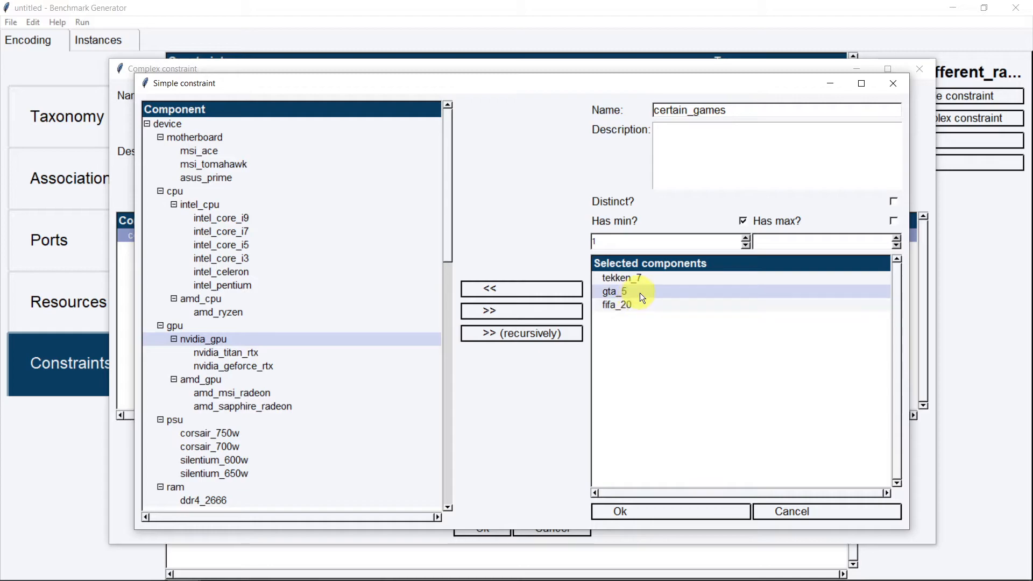
{"action": "left_click", "coordinate": [892, 83]}
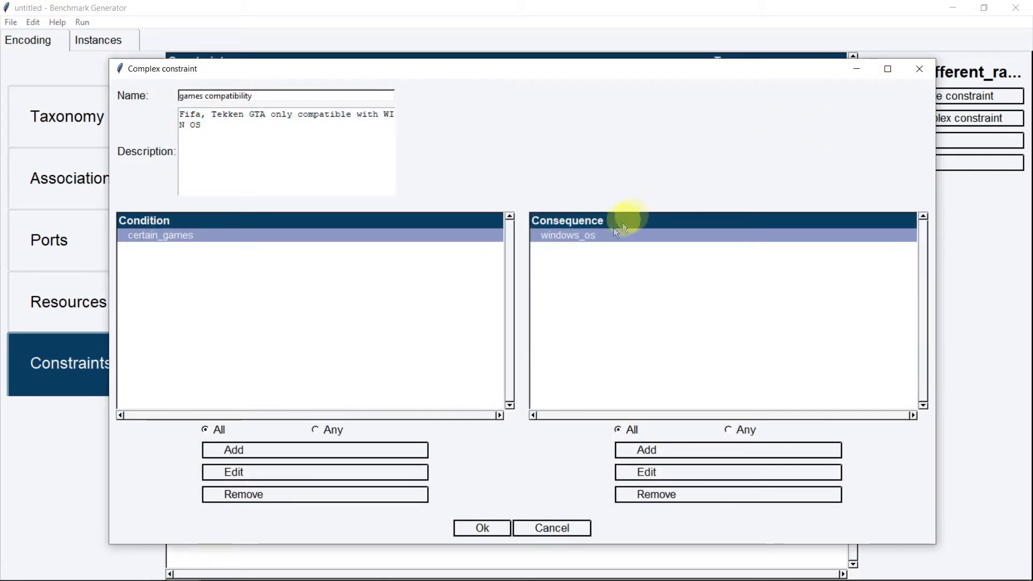
{"action": "left_click", "coordinate": [600, 237]}
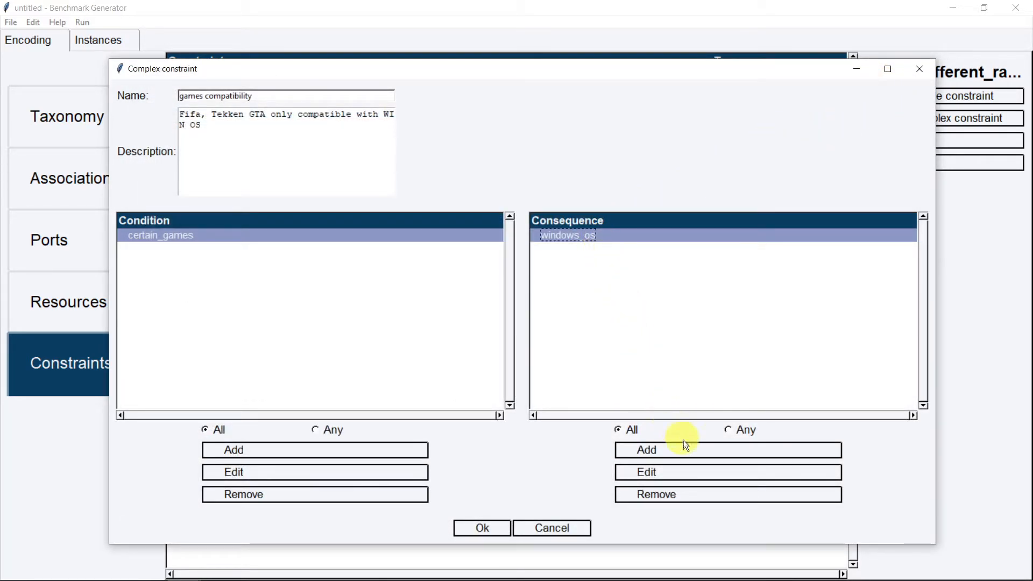
{"action": "left_click", "coordinate": [688, 474]}
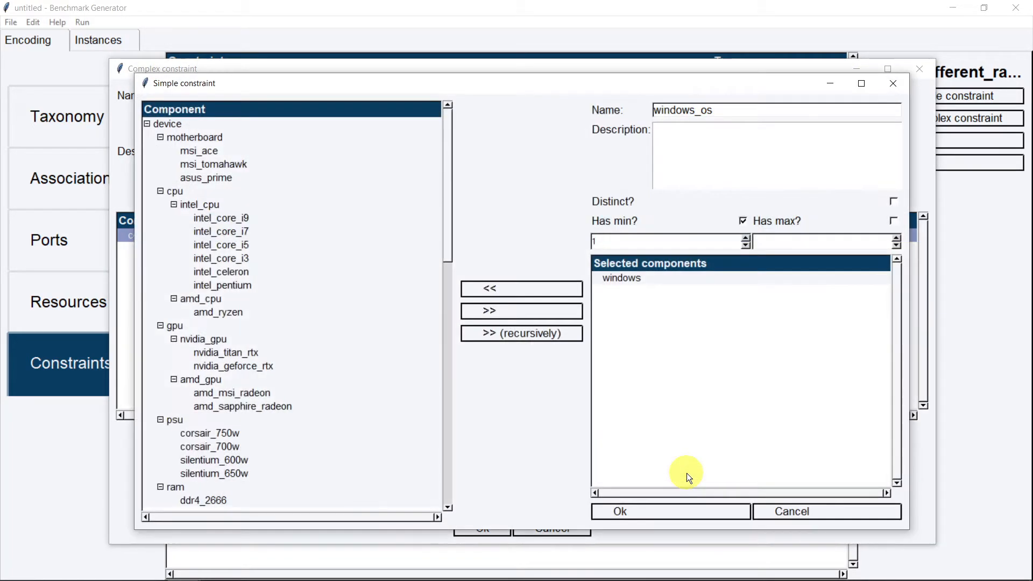
{"action": "left_click", "coordinate": [896, 86]}
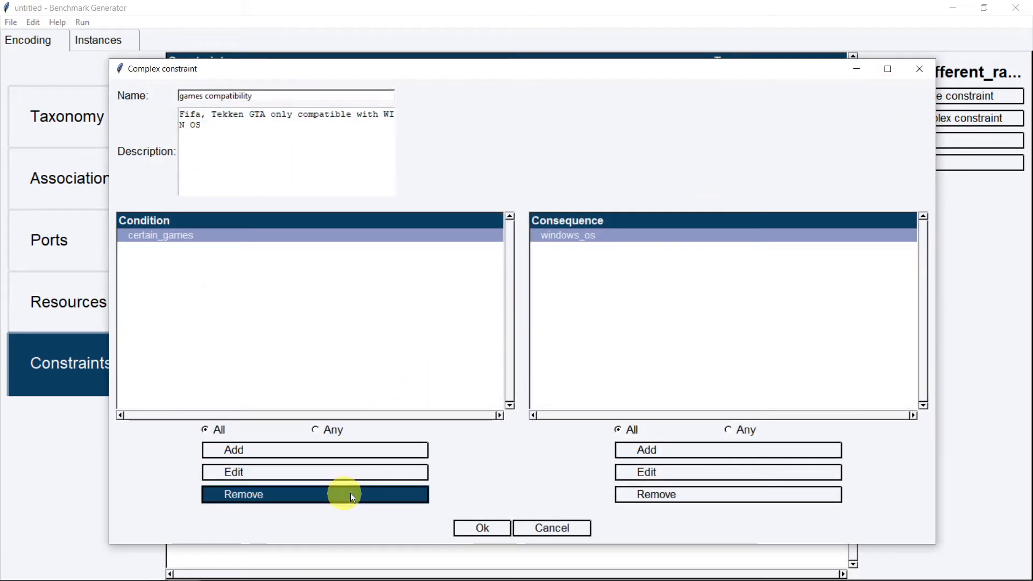
{"action": "left_click", "coordinate": [478, 527]}
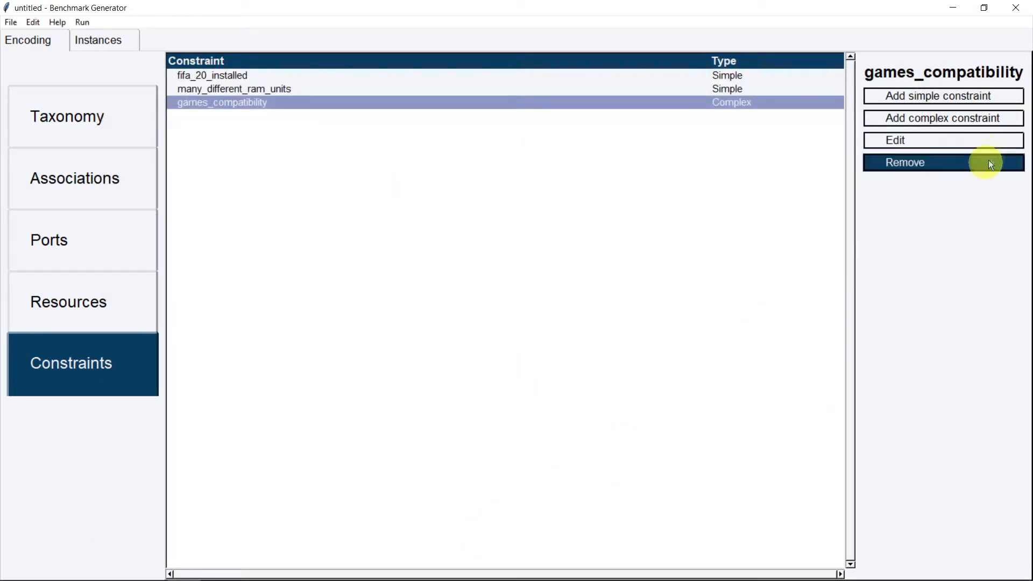
Create 'complex constraint' described: 3+ RAM units require a 750W PSU or energy-saving CPU
{"action": "left_click", "coordinate": [978, 124]}
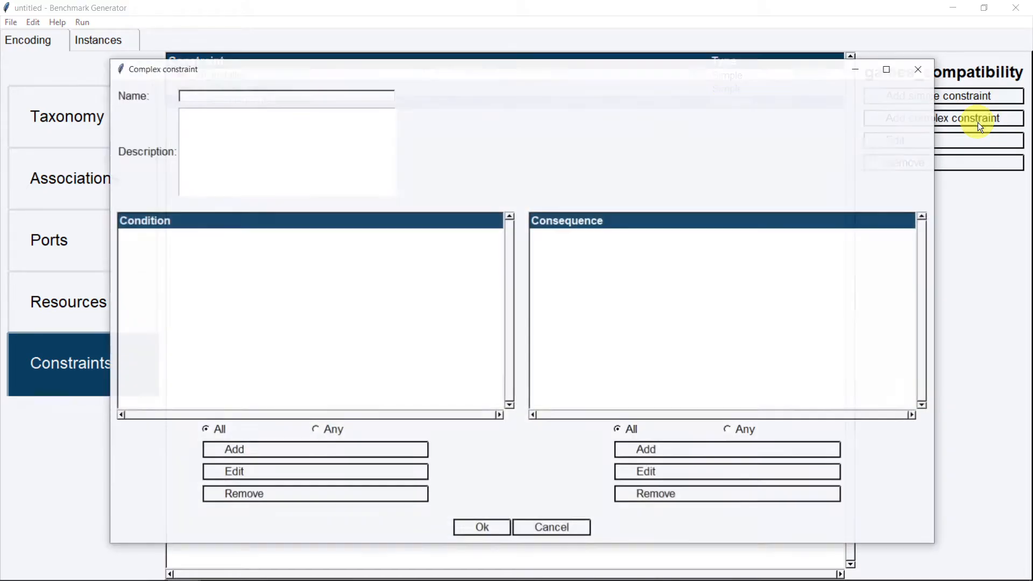
{"action": "left_click", "coordinate": [263, 93]}
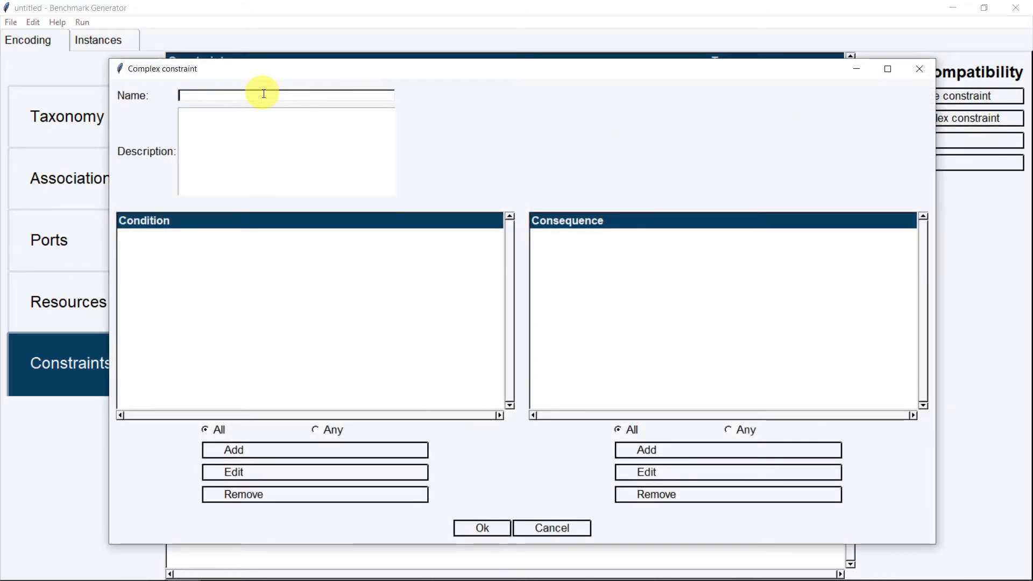
{"action": "type", "text": "co"}
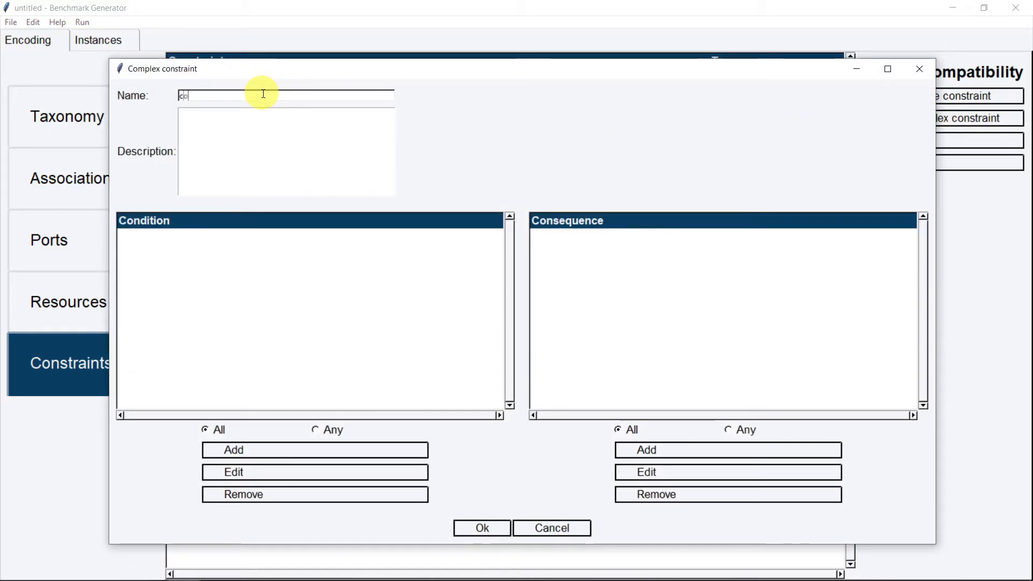
{"action": "type", "text": "mplex constraint"}
{"action": "left_click", "coordinate": [246, 163]}
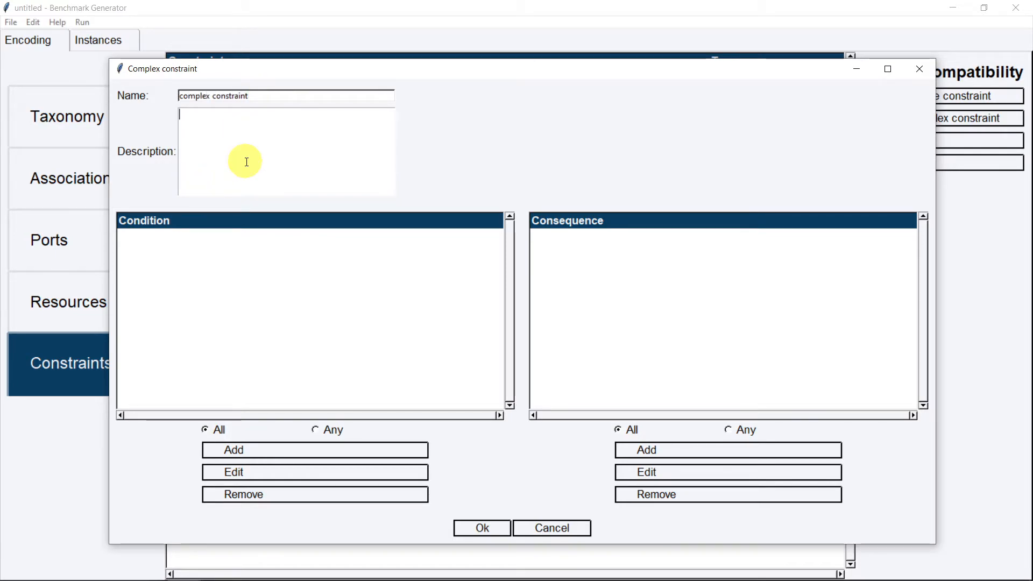
{"action": "type", "text": "if 3 or more RAM u"}
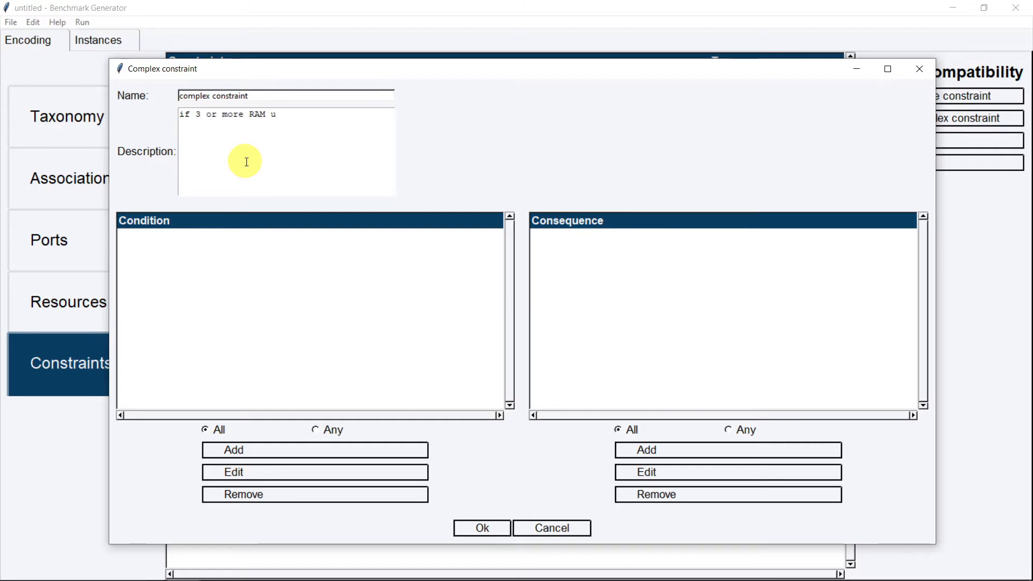
{"action": "type", "text": "nits THEN either a sp"}
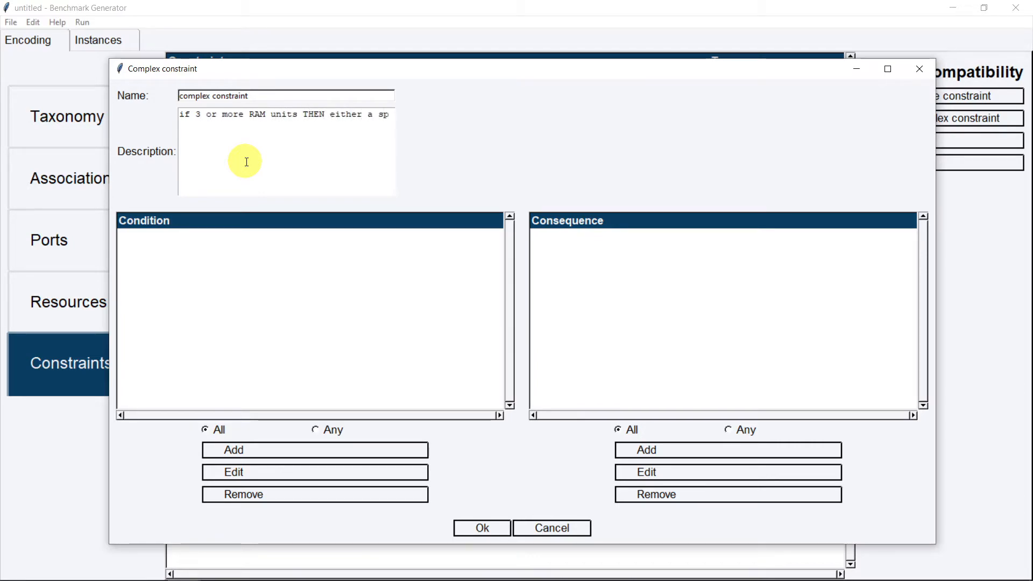
{"action": "type", "text": "ecific powerful PSU (750W) OR energy sa"}
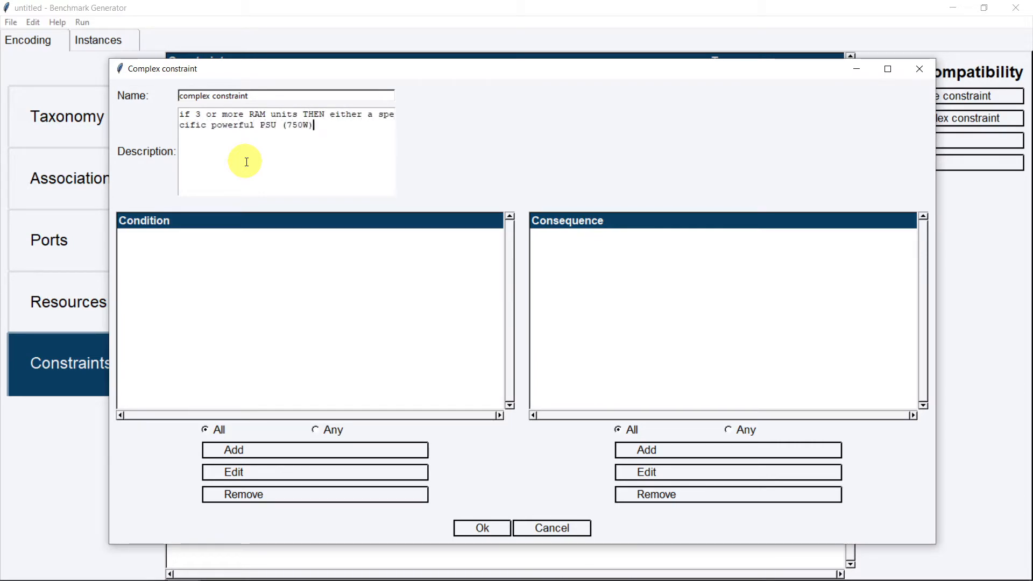
{"action": "type", "text": "ving "}
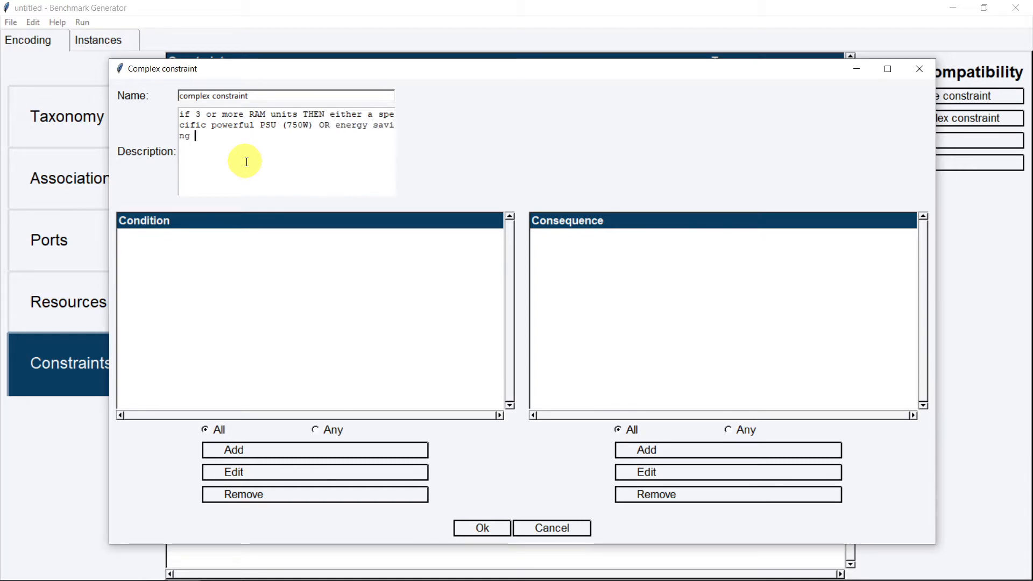
{"action": "type", "text": "low-efficiency CPU (intel i3 or intel celeron)"}
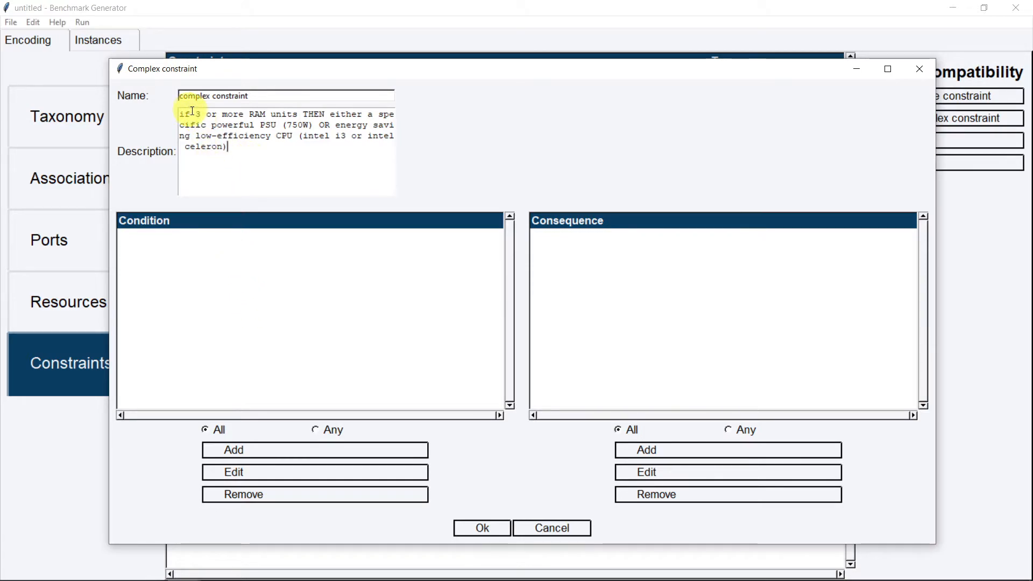
{"action": "left_click_drag", "start_coordinate": [196, 114], "coordinate": [298, 114]}
Add a 'many ram units' condition on the ram category, described 'at least 3 ram units', minimum 3
{"action": "left_click", "coordinate": [273, 449]}
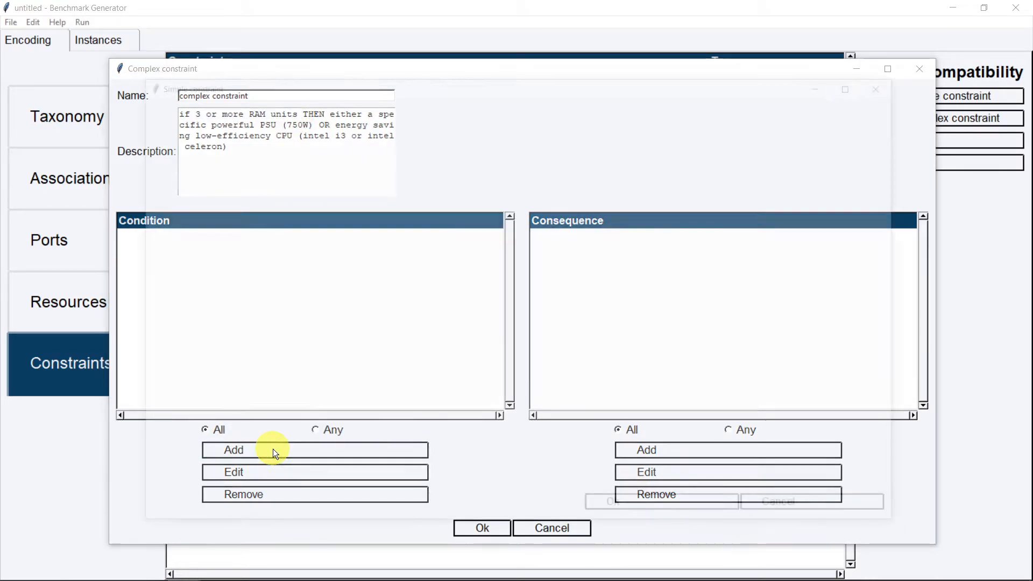
{"action": "left_click_drag", "start_coordinate": [450, 224], "coordinate": [438, 299]}
{"action": "left_click", "coordinate": [300, 286]}
{"action": "left_click", "coordinate": [490, 312]}
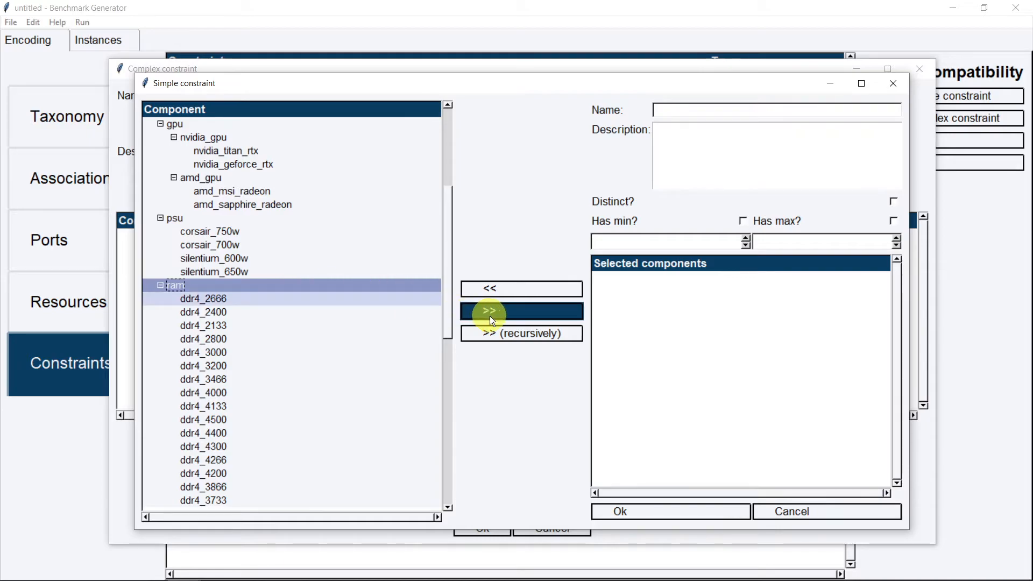
{"action": "left_click", "coordinate": [668, 114]}
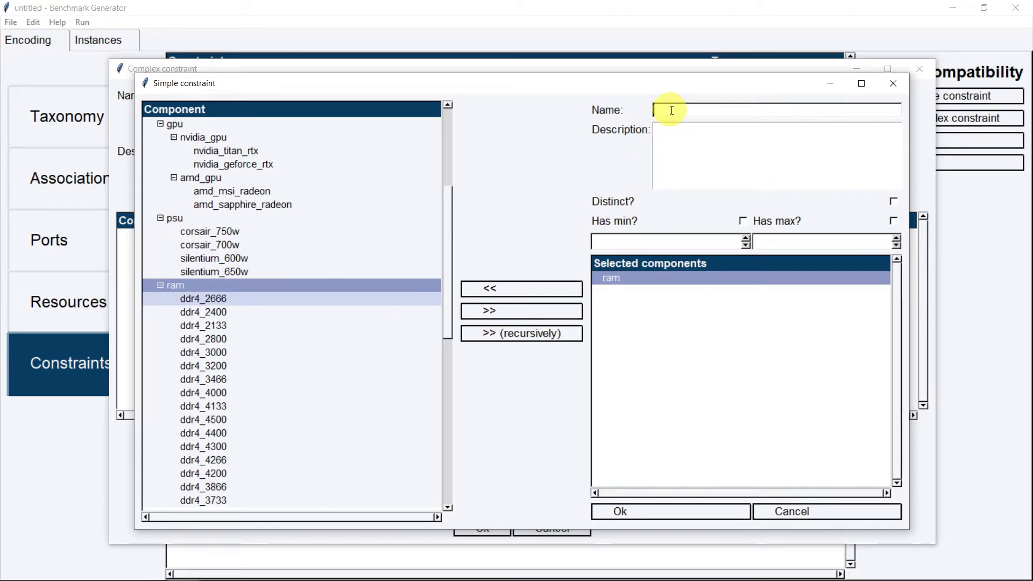
{"action": "type", "text": "many ram units"}
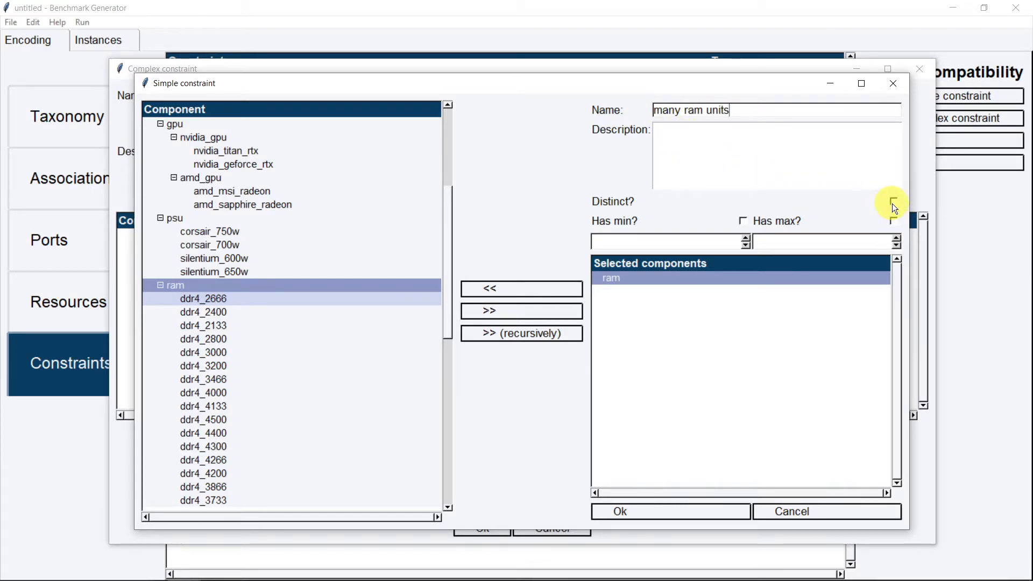
{"action": "left_click", "coordinate": [786, 156]}
{"action": "type", "text": "at least 3 ram units"}
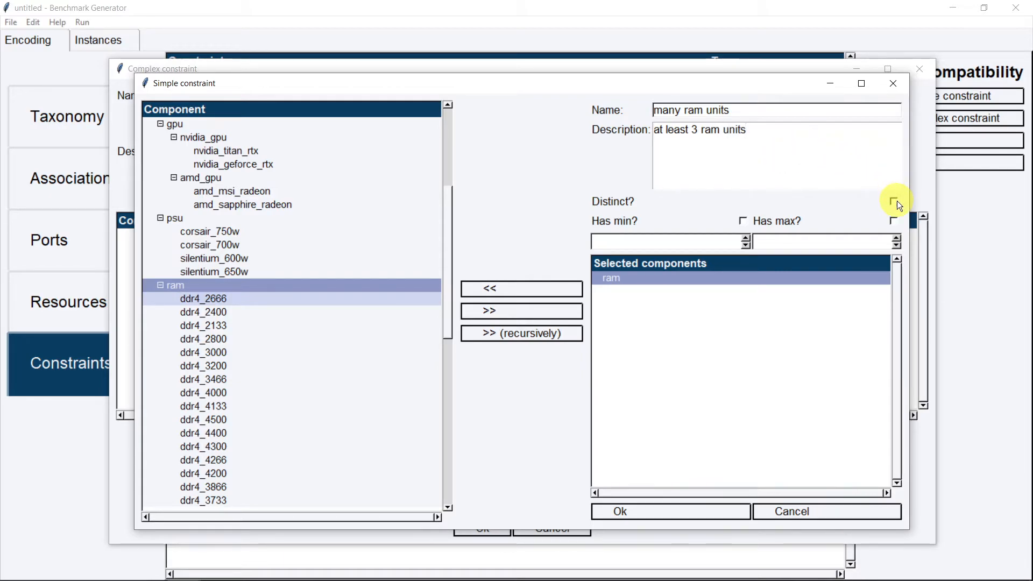
{"action": "left_click", "coordinate": [744, 220]}
{"action": "left_click", "coordinate": [746, 237]}
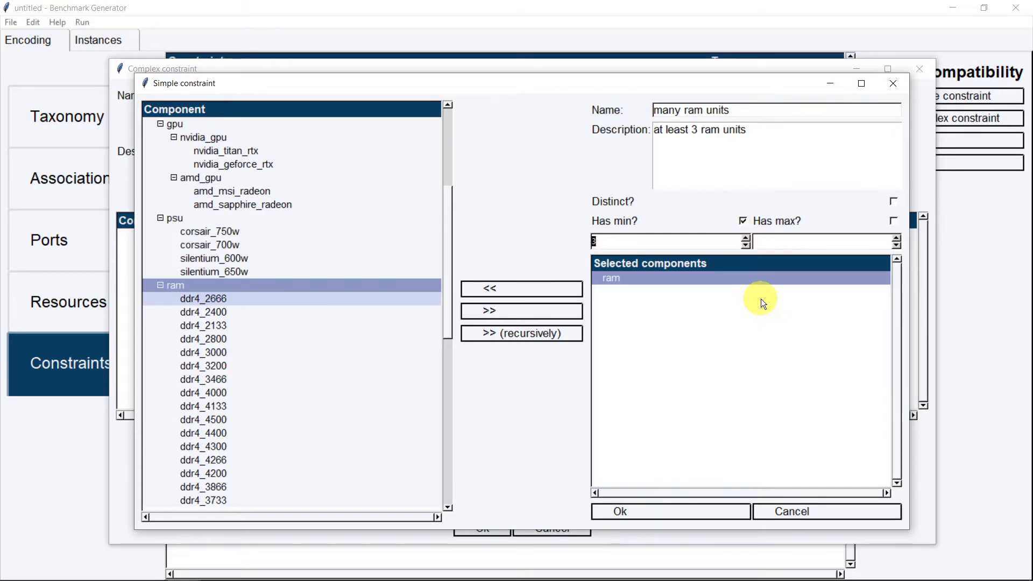
{"action": "left_click", "coordinate": [682, 508]}
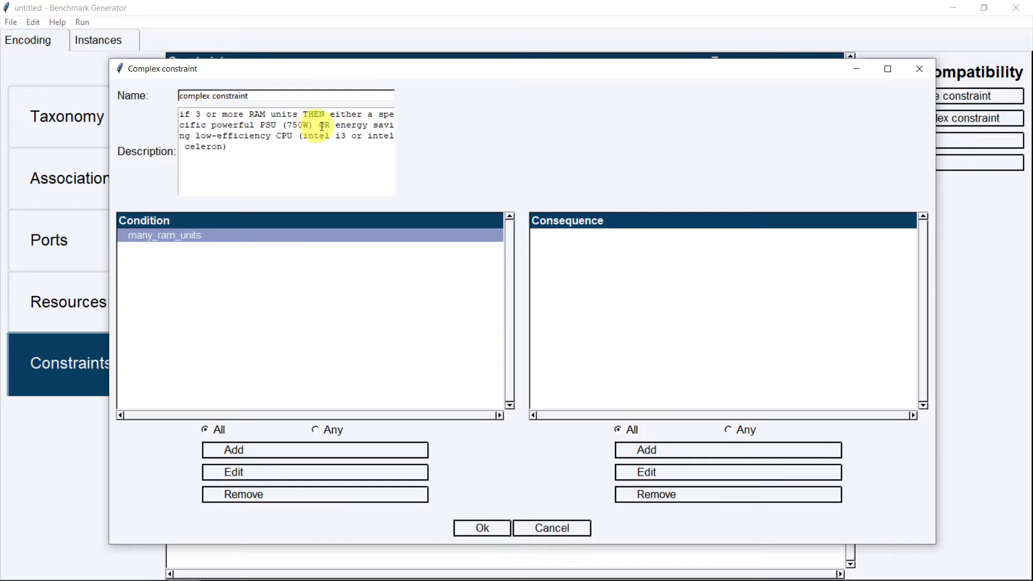
Create the 'powerful PSU' consequence containing corsair_750w with a minimum count of 1
{"action": "left_click", "coordinate": [702, 448]}
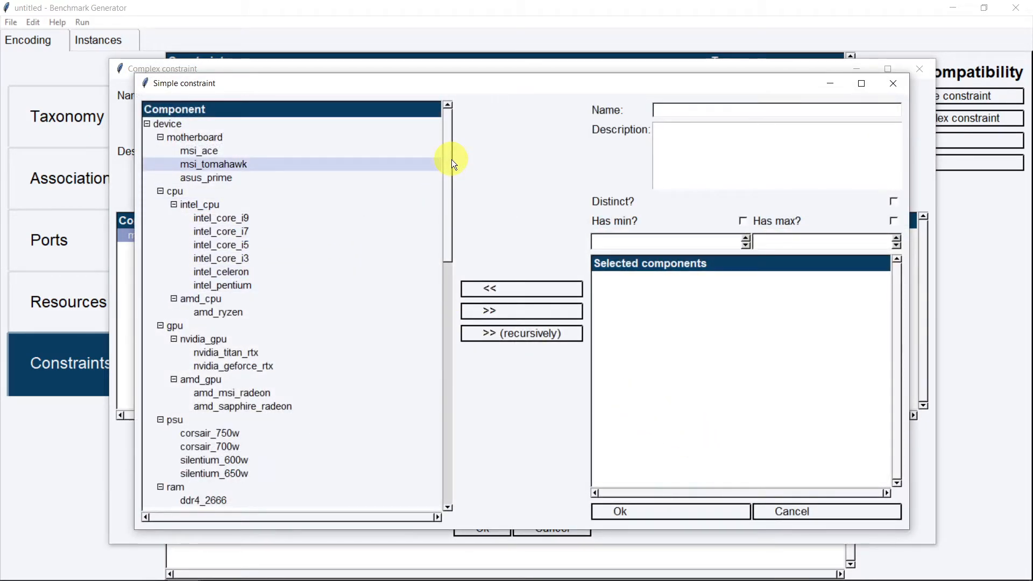
{"action": "scroll", "coordinate": [452, 164], "scroll_direction": "down", "scroll_amount": 1}
{"action": "scroll", "coordinate": [452, 170], "scroll_direction": "down", "scroll_amount": 4}
{"action": "left_click", "coordinate": [228, 351]}
{"action": "left_click", "coordinate": [498, 311]}
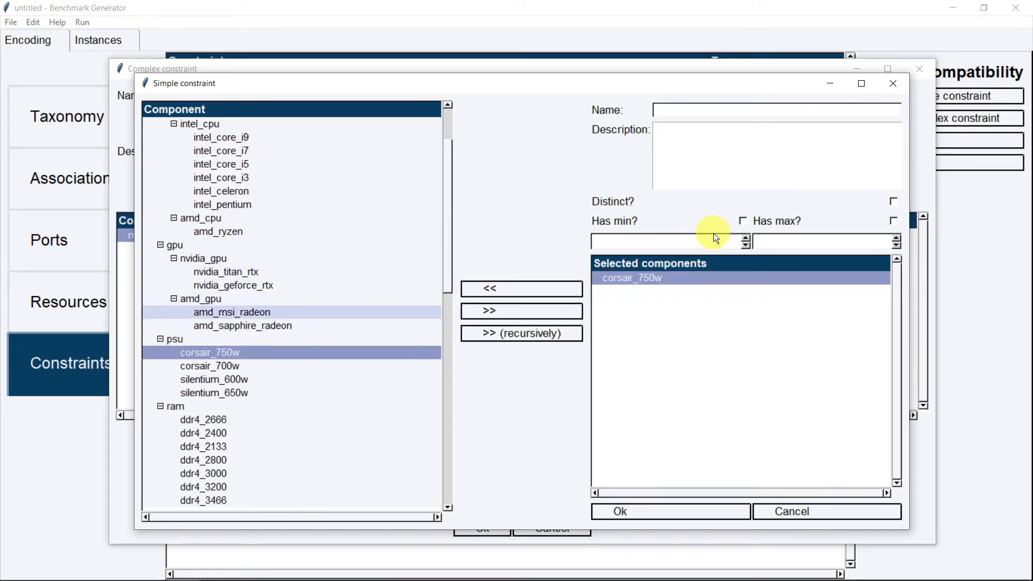
{"action": "left_click", "coordinate": [744, 220]}
{"action": "left_click", "coordinate": [679, 109]}
{"action": "type", "text": "pow"}
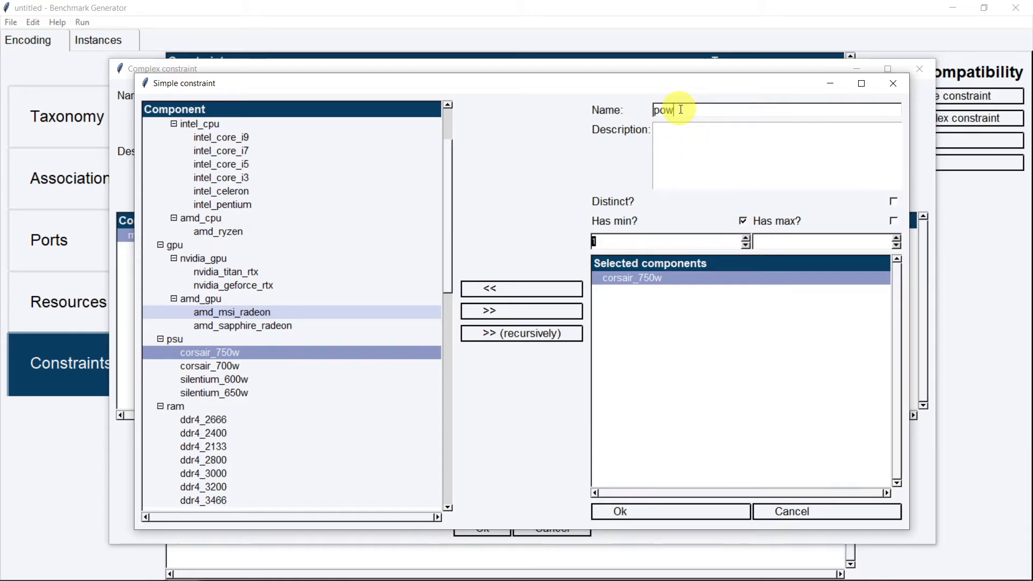
{"action": "type", "text": "erful PSU"}
{"action": "left_click", "coordinate": [649, 512]}
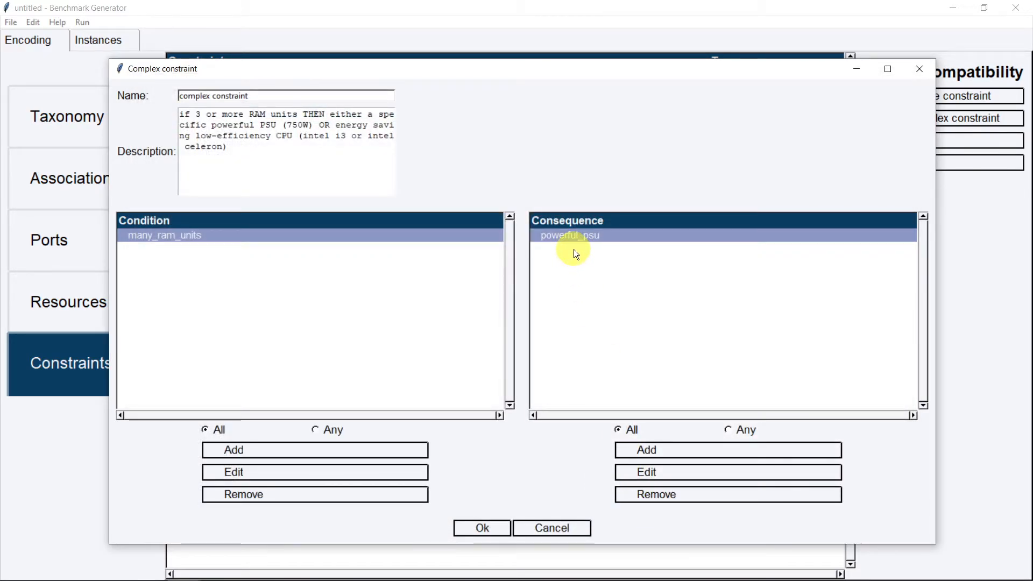
{"action": "left_click", "coordinate": [665, 452]}
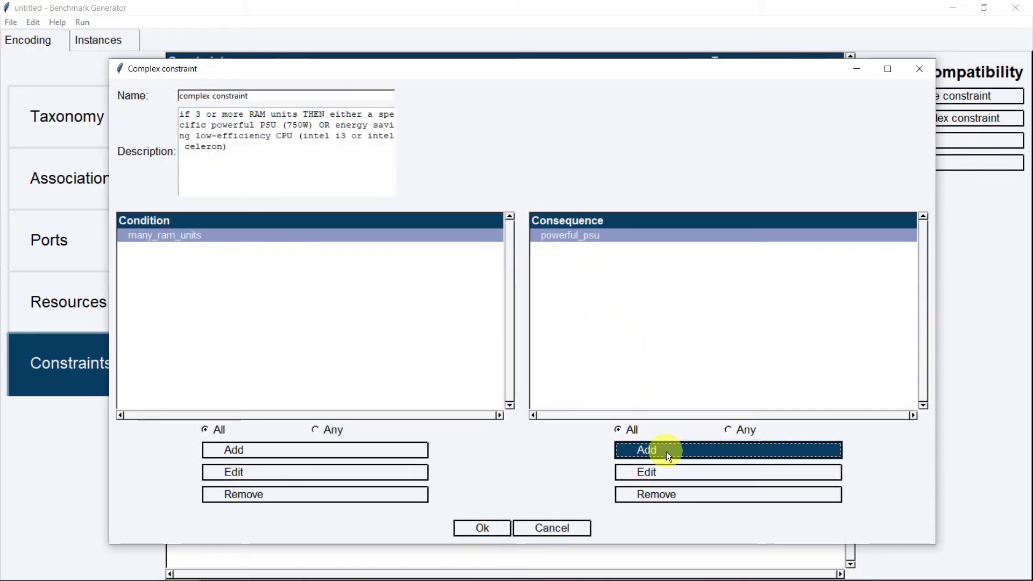
Create the 'energy saving CPU' consequence covering intel_celeron and intel_core_i3 with a minimum of 1
{"action": "left_click", "coordinate": [668, 451]}
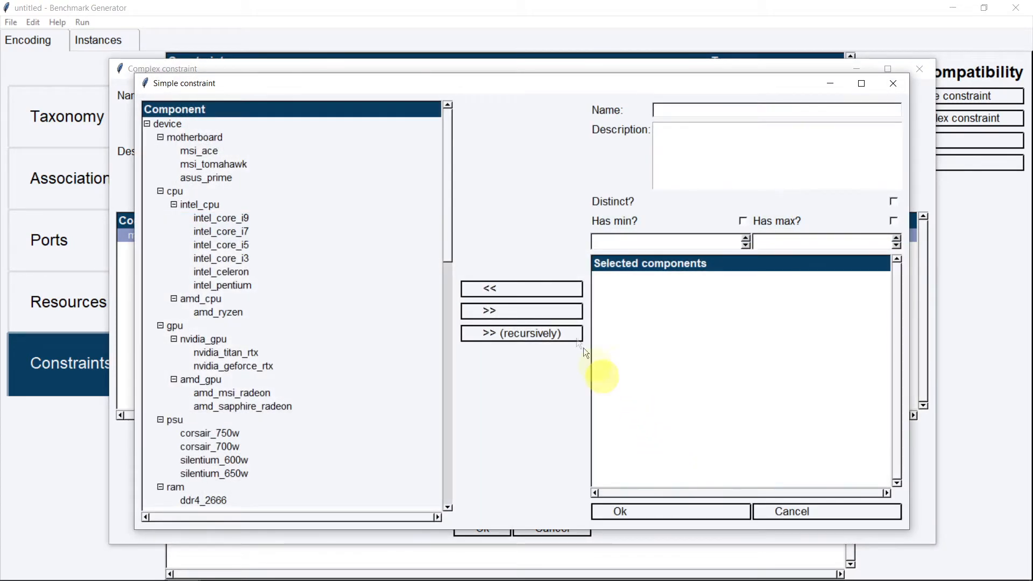
{"action": "mouse_move", "coordinate": [446, 218]}
{"action": "left_mouse_down"}
{"action": "mouse_move", "coordinate": [455, 333]}
{"action": "mouse_move", "coordinate": [436, 235]}
{"action": "left_mouse_up"}
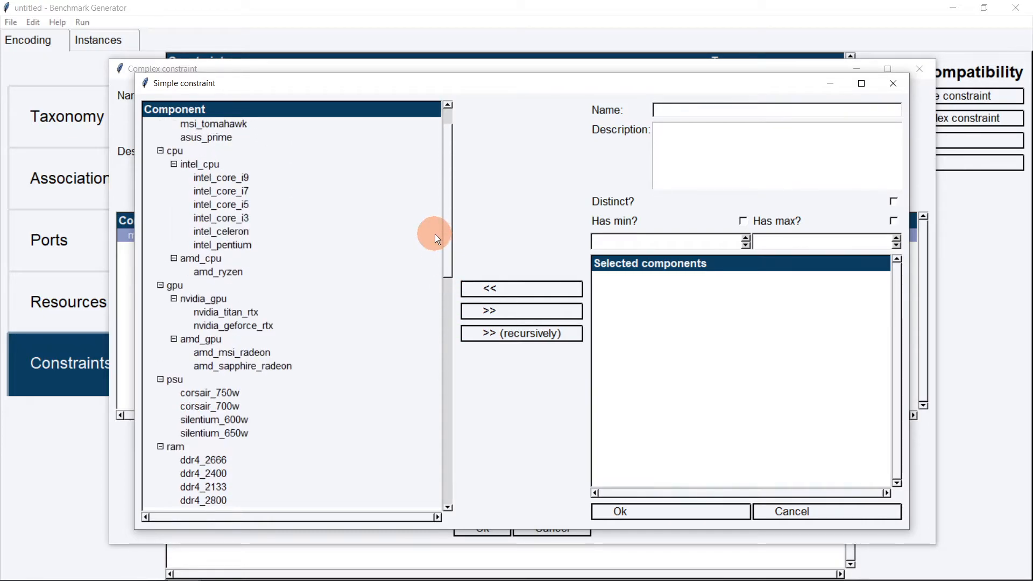
{"action": "left_click", "coordinate": [290, 229]}
{"action": "left_click", "coordinate": [503, 314]}
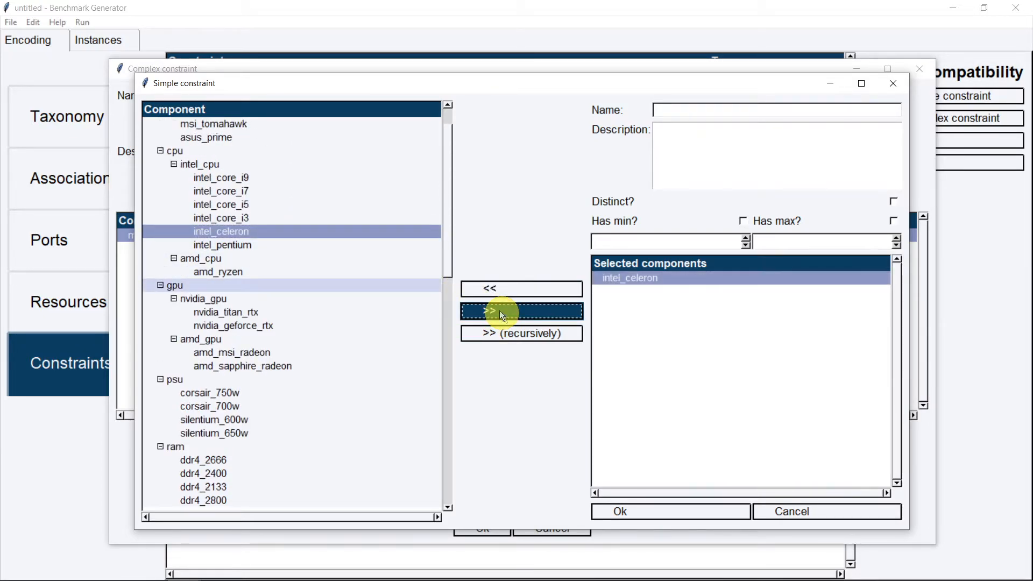
{"action": "left_click", "coordinate": [319, 221]}
{"action": "left_click", "coordinate": [481, 310]}
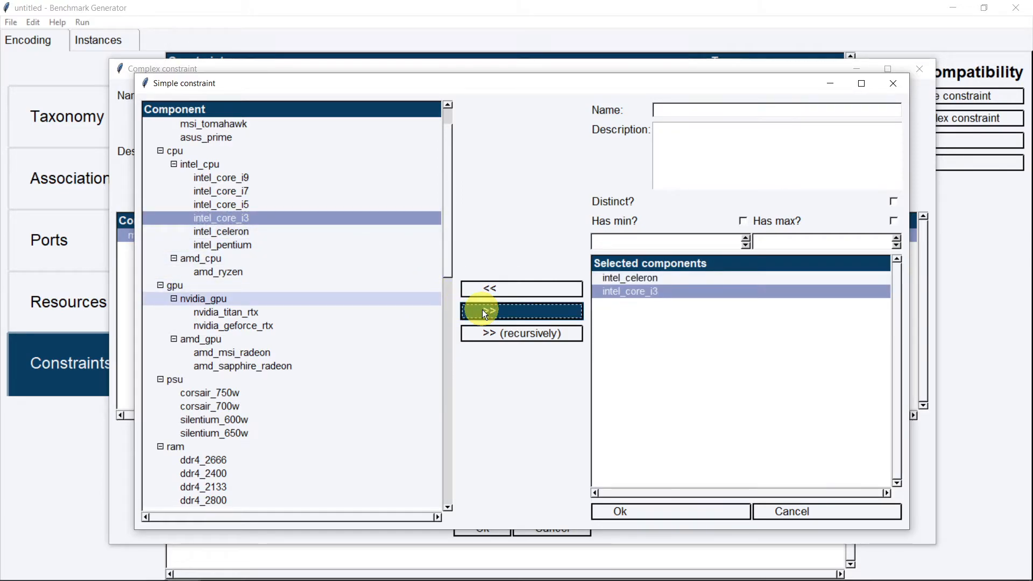
{"action": "left_click", "coordinate": [742, 221]}
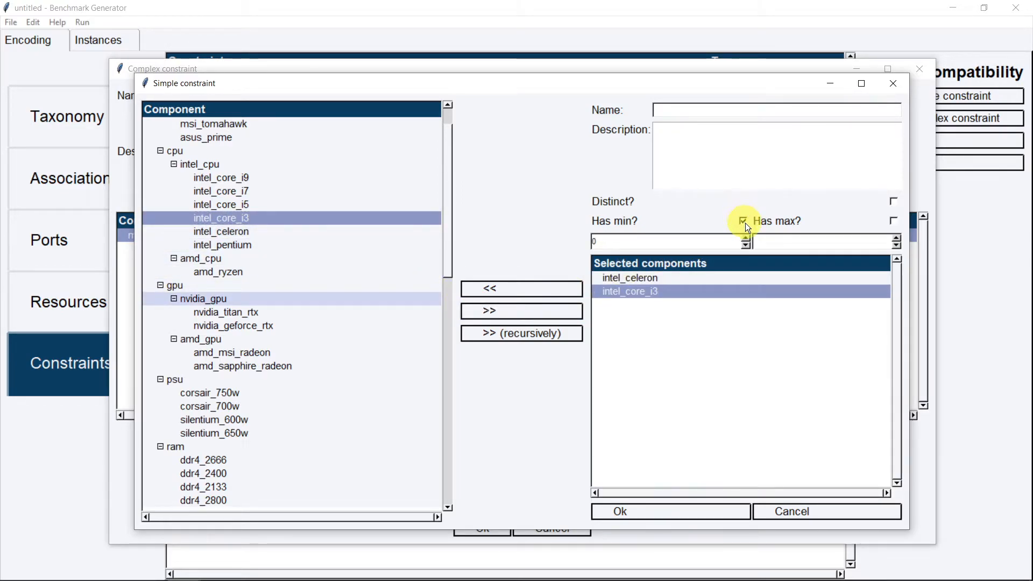
{"action": "left_click", "coordinate": [746, 239]}
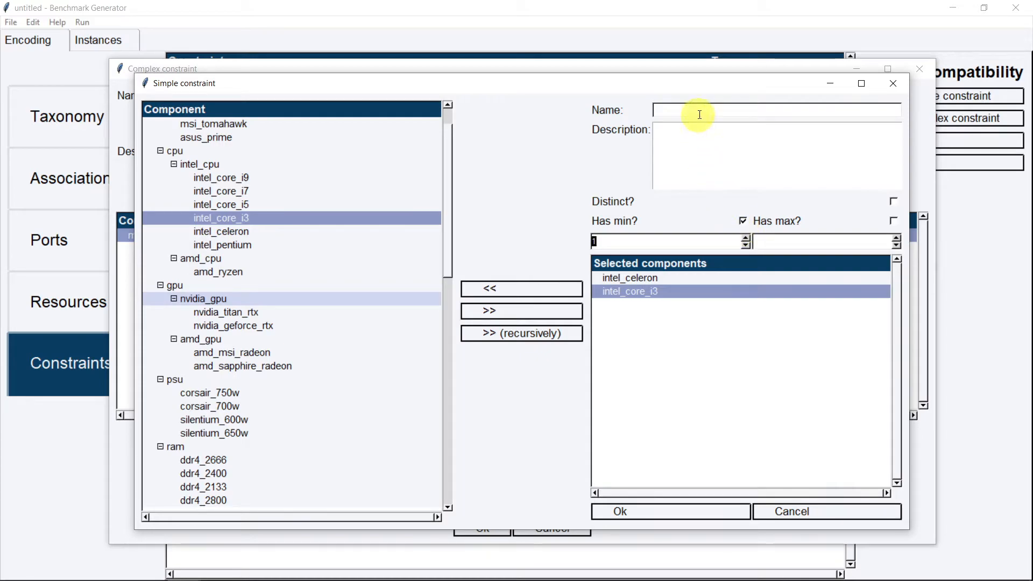
{"action": "type", "text": "energy saving"}
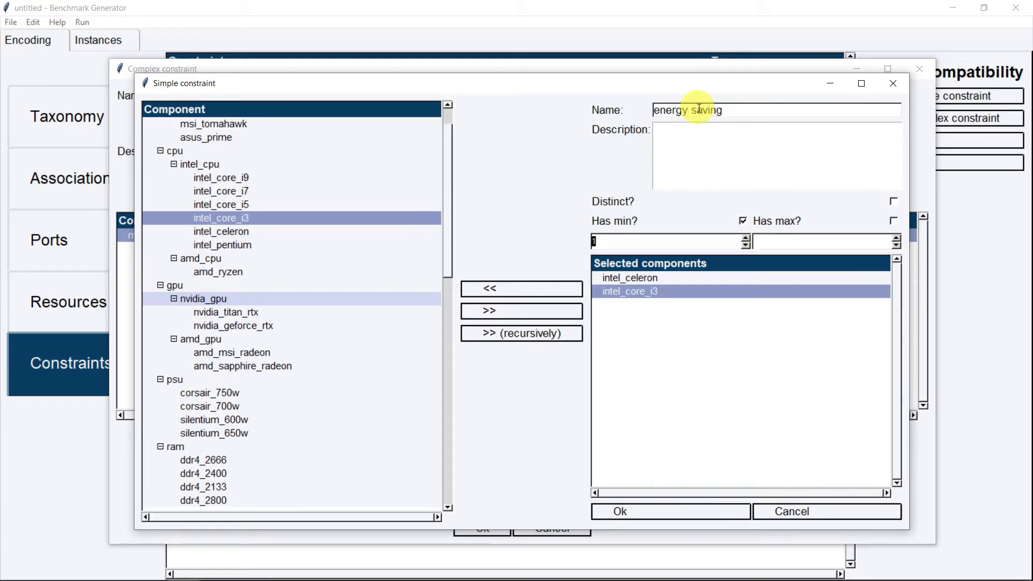
{"action": "type", "text": " CPU"}
{"action": "left_click", "coordinate": [685, 508]}
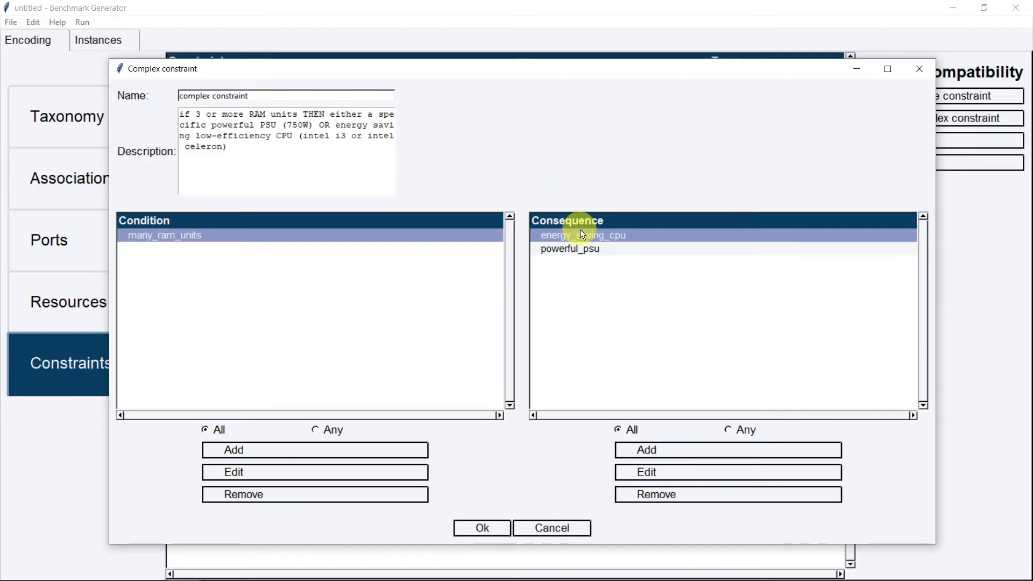
Set the consequence requirement to Any and save complex_constraint
{"action": "left_click", "coordinate": [583, 248]}
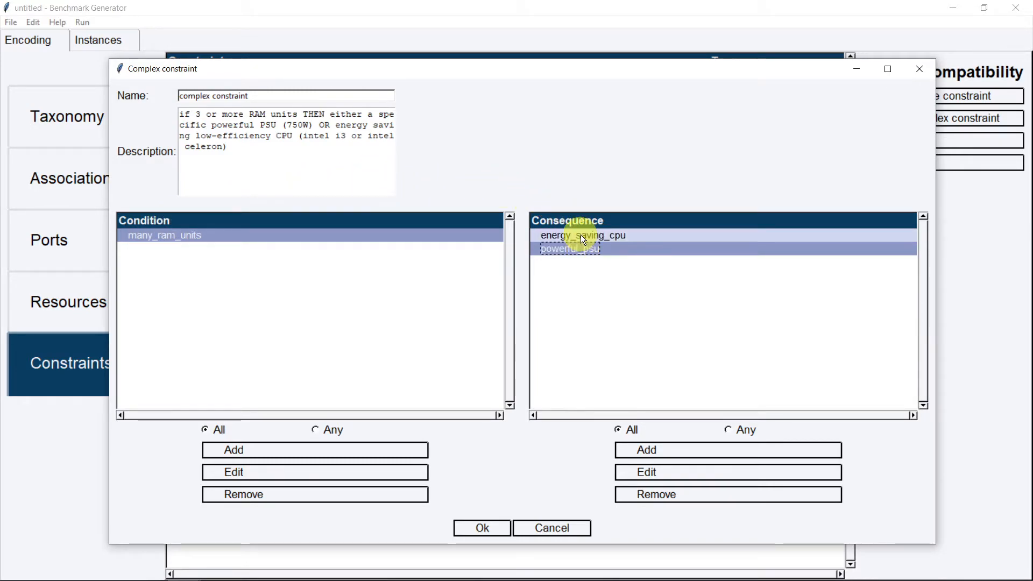
{"action": "left_click", "coordinate": [581, 235]}
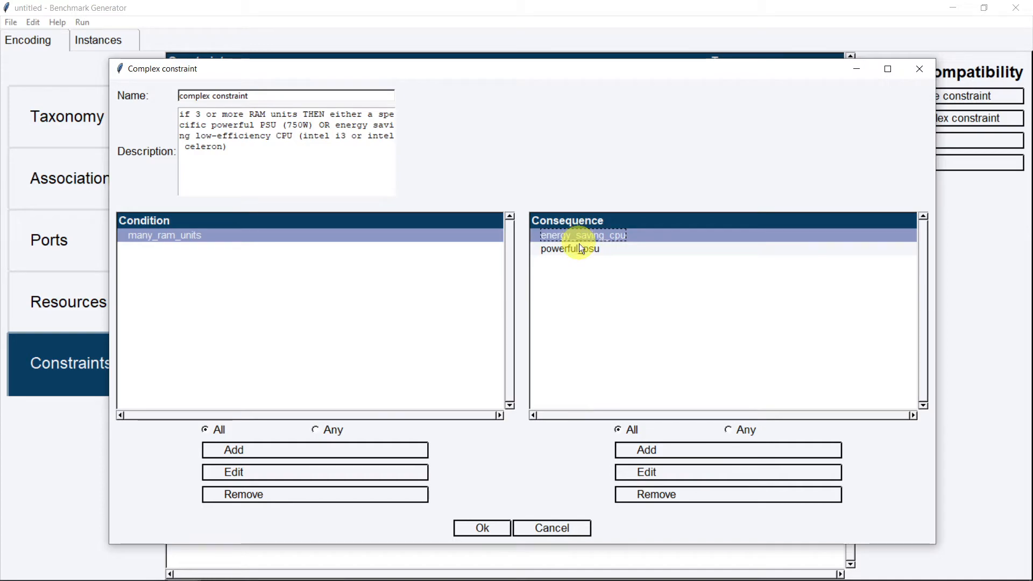
{"action": "left_click", "coordinate": [733, 430]}
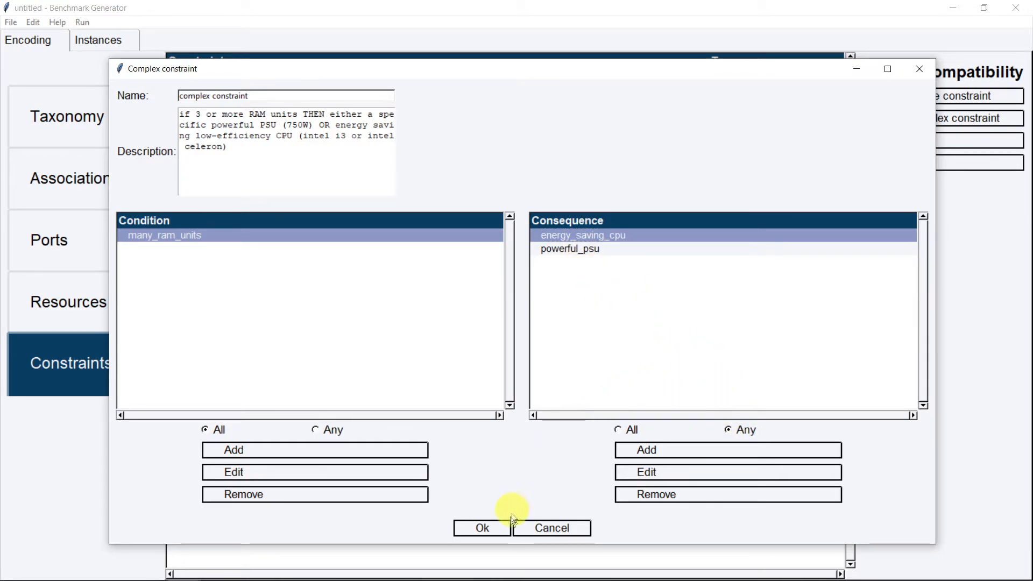
{"action": "left_click", "coordinate": [496, 532]}
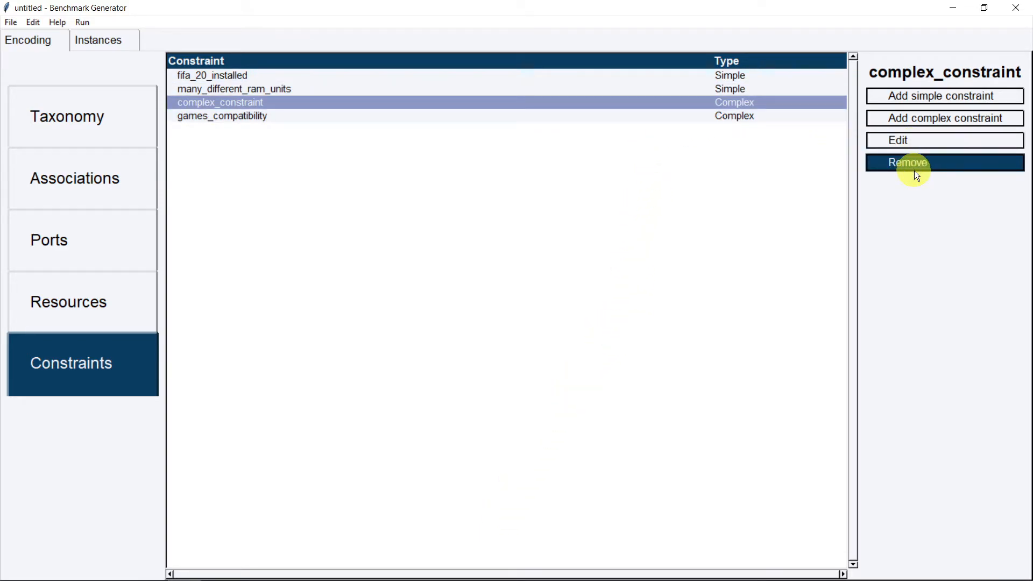
Review complex_constraint without changes, then go to the Instances page
{"action": "left_click", "coordinate": [895, 143]}
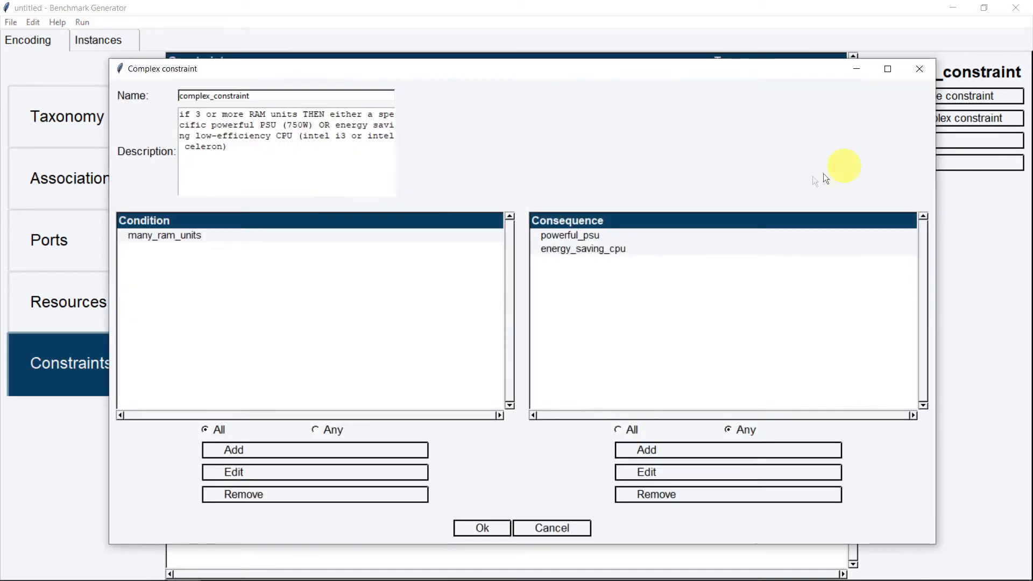
{"action": "left_click", "coordinate": [921, 73]}
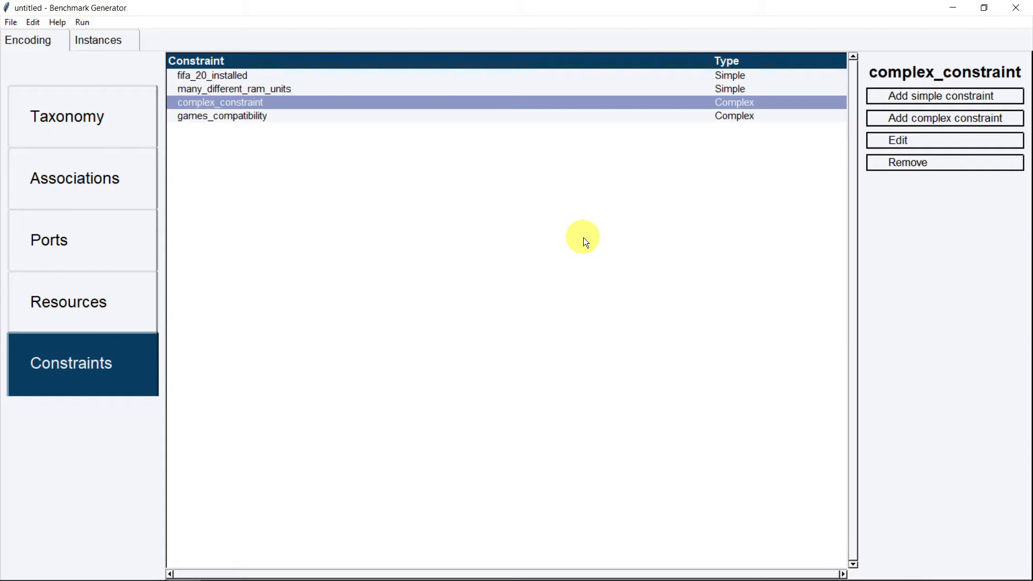
{"action": "left_click", "coordinate": [110, 38]}
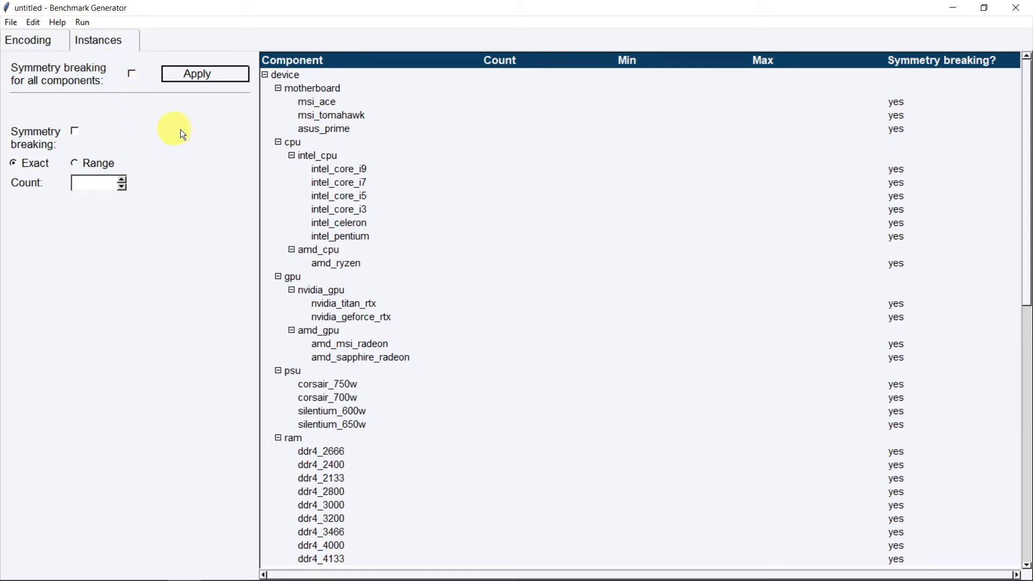
Select intel_core_i9 and raise its exact instance count to 5
{"action": "left_click", "coordinate": [374, 171]}
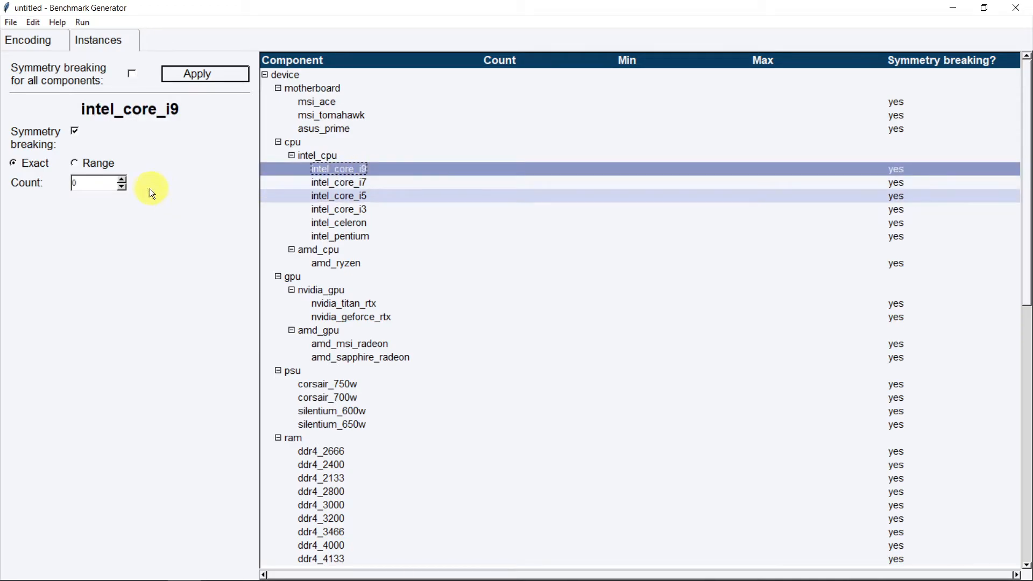
{"action": "left_click", "coordinate": [122, 179]}
{"action": "left_click", "coordinate": [121, 179]}
{"action": "left_click", "coordinate": [122, 180]}
{"action": "left_click", "coordinate": [122, 179]}
{"action": "left_click", "coordinate": [123, 179]}
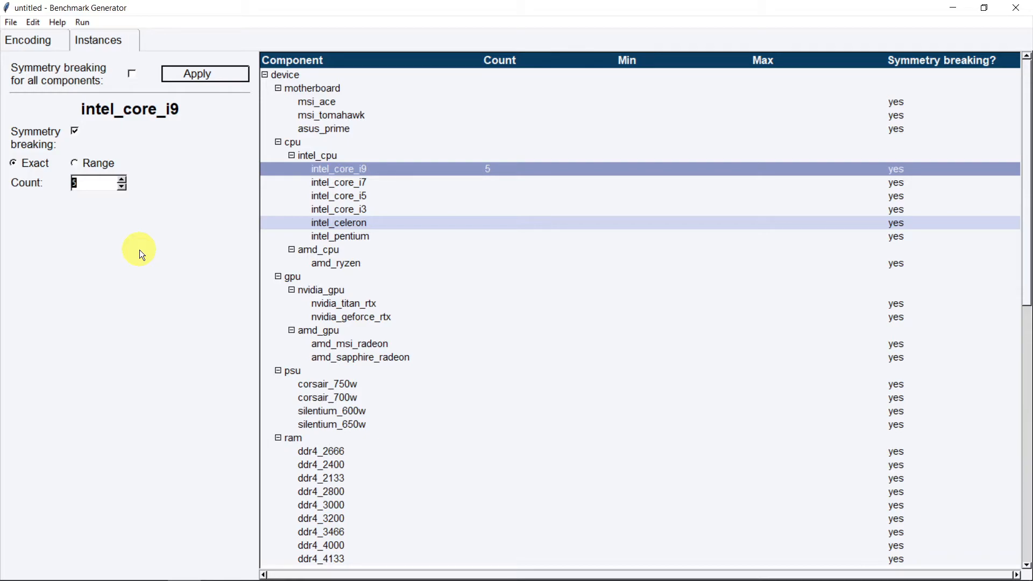
Switch intel_core_i9 to a Range with minimum 5 and maximum 10
{"action": "left_click", "coordinate": [75, 163]}
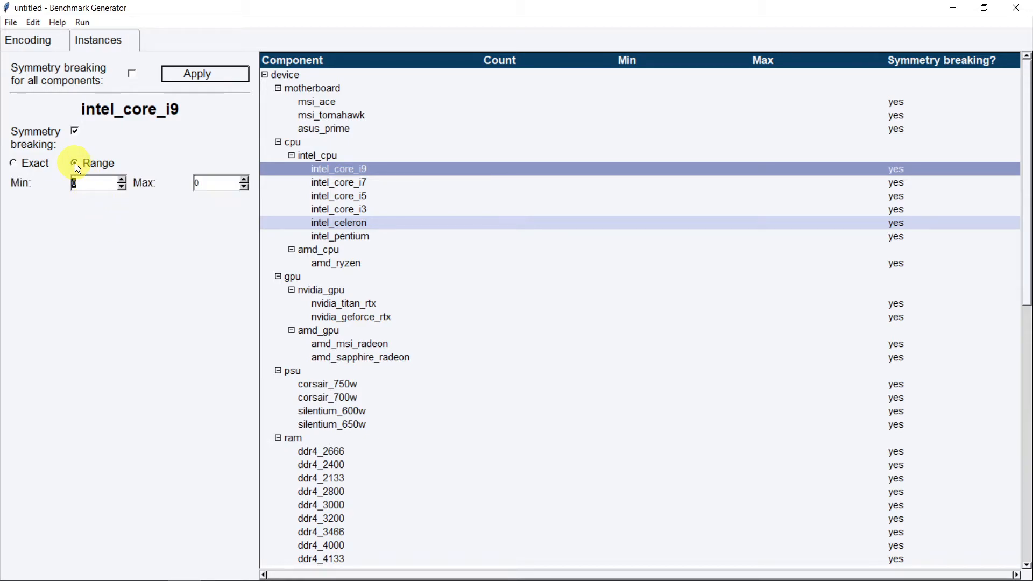
{"action": "left_click", "coordinate": [121, 180]}
{"action": "left_click", "coordinate": [121, 181]}
{"action": "left_click", "coordinate": [122, 181]}
{"action": "left_click", "coordinate": [122, 180]}
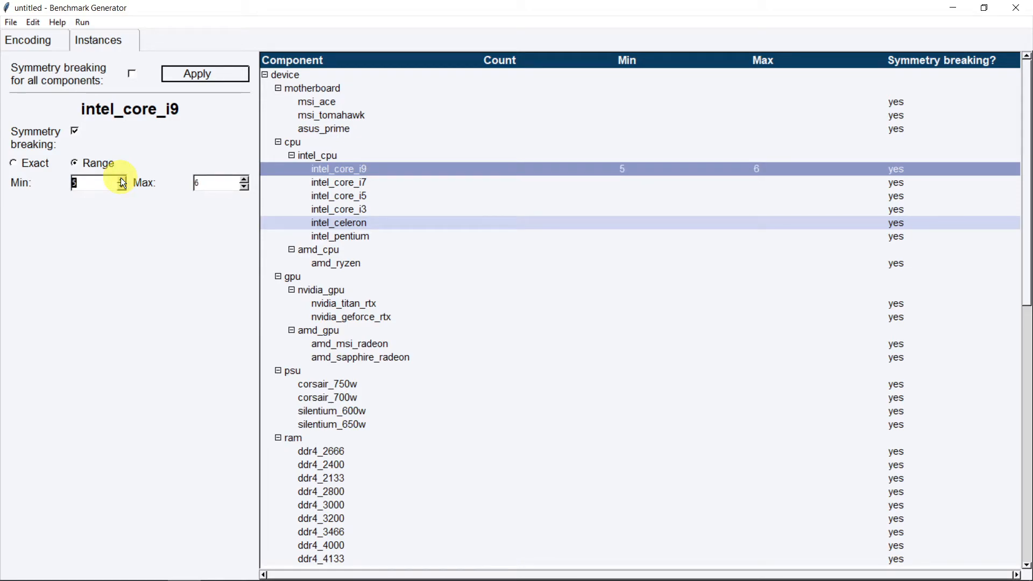
{"action": "left_click", "coordinate": [244, 179]}
{"action": "left_click", "coordinate": [245, 179]}
{"action": "left_click", "coordinate": [245, 179]}
{"action": "left_click", "coordinate": [244, 180]}
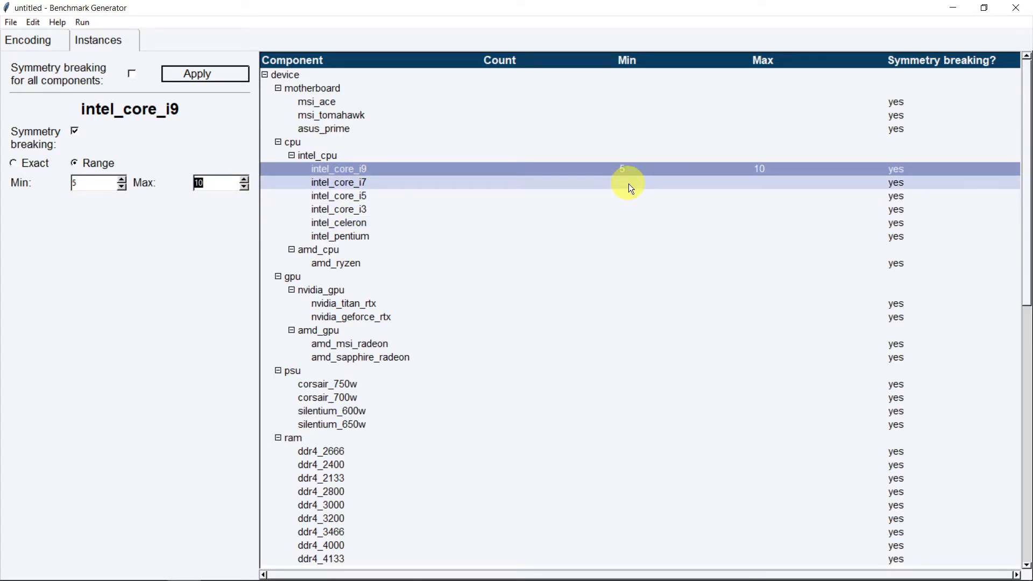